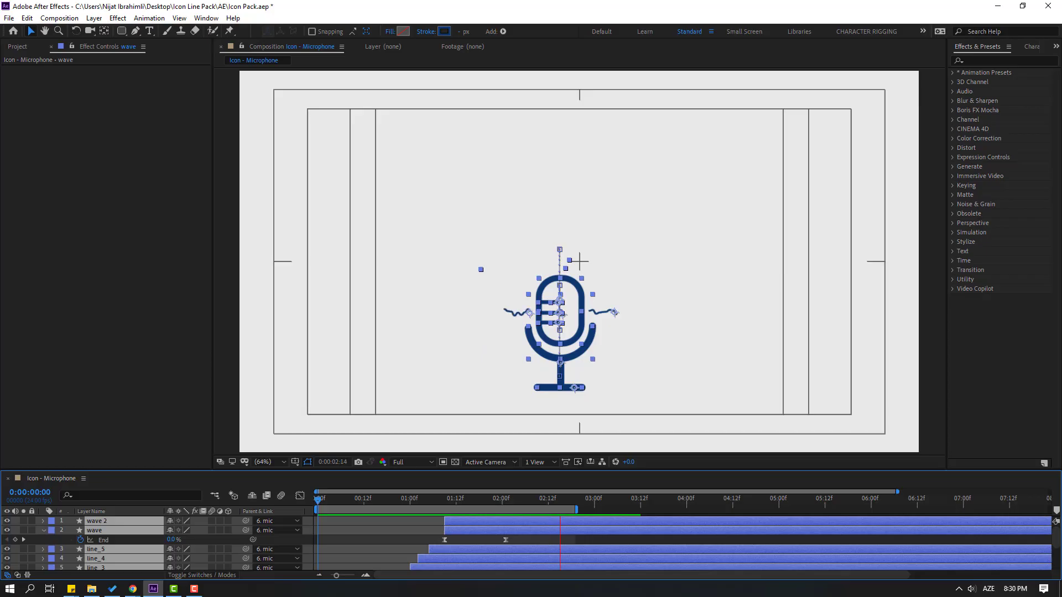
key("space")
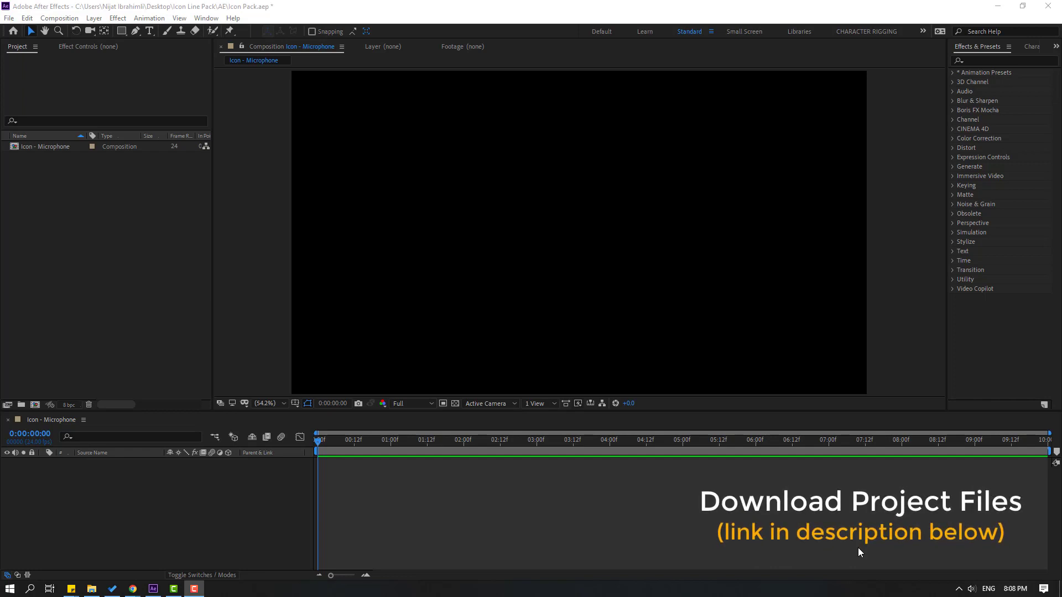
- Create a new full-size solid layer named BG in the Icon - Microphone composition
right_click(131, 483)
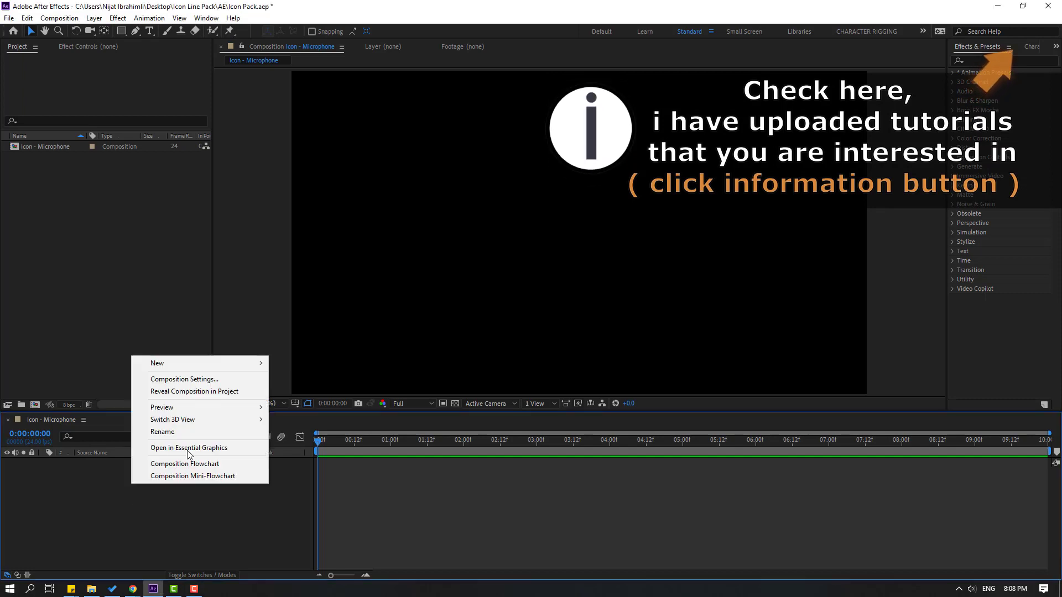
mouse_move(261, 362)
left_click(320, 395)
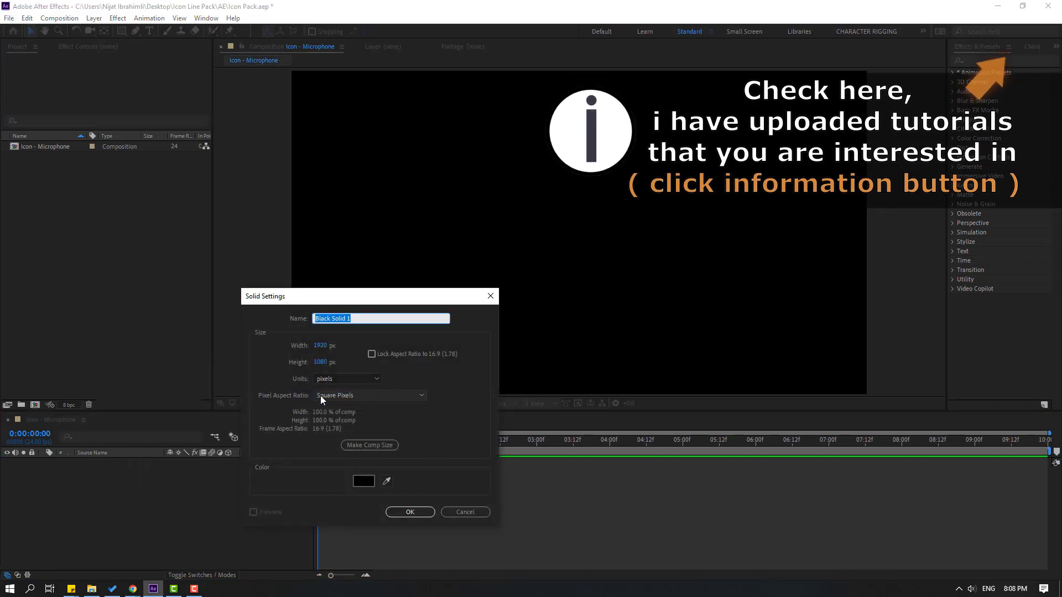
type("BG")
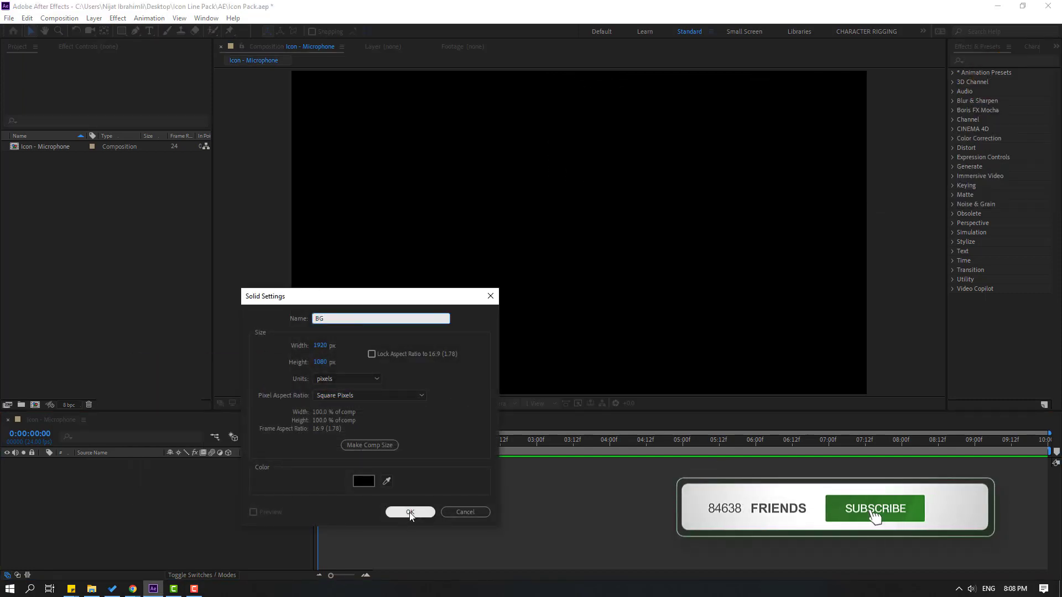
left_click(409, 511)
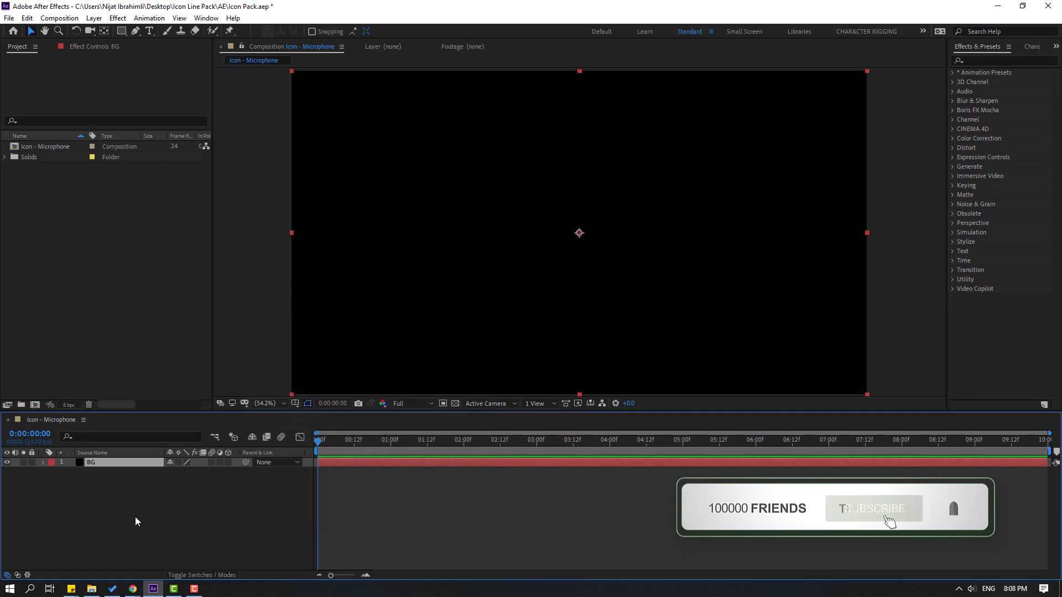
- Find the Fill effect and apply it to the BG layer
left_click(990, 61)
type("fill")
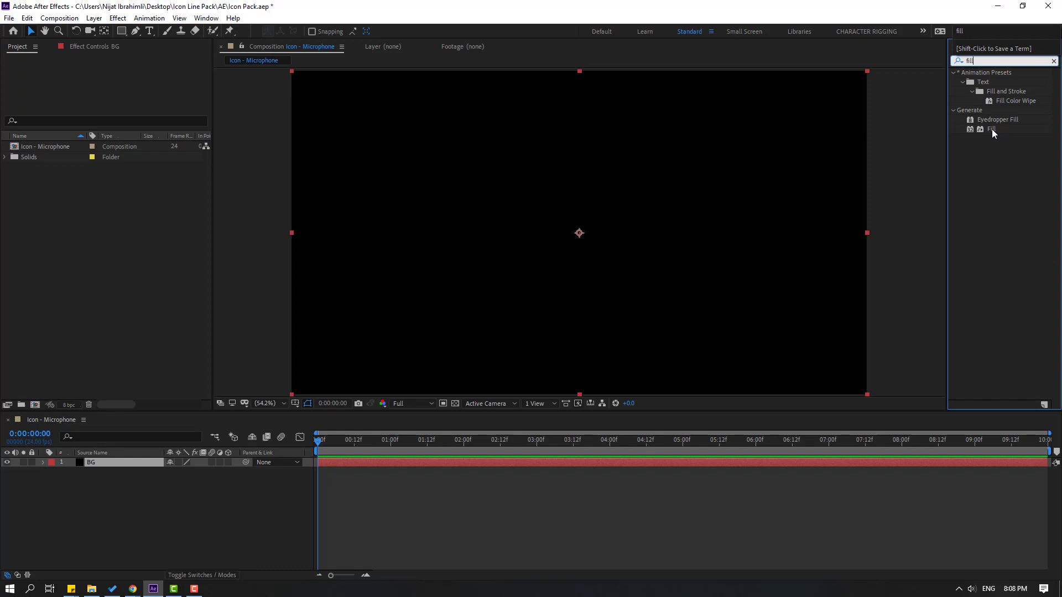
left_click_drag(991, 128, 94, 462)
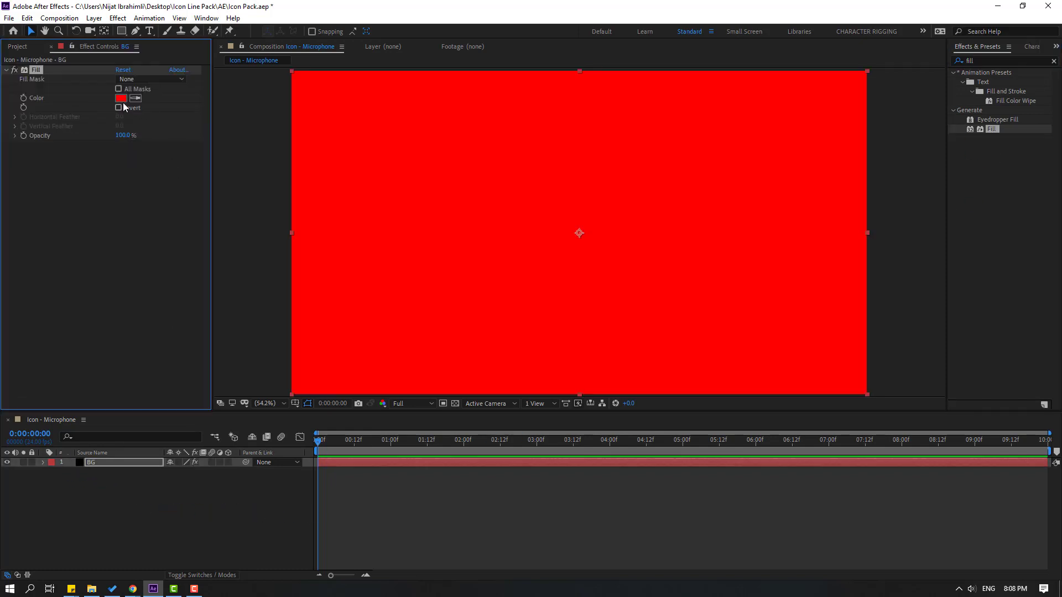
- Set the BG layer's Fill colour to light grey E9E9E9 and lock the layer
left_click(121, 99)
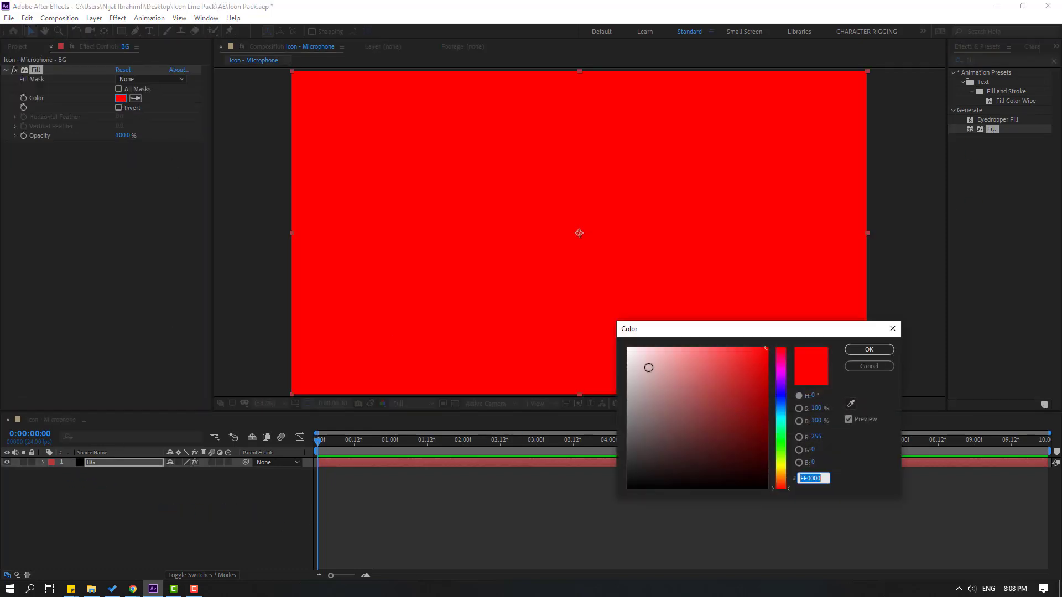
left_click_drag(649, 368, 605, 360)
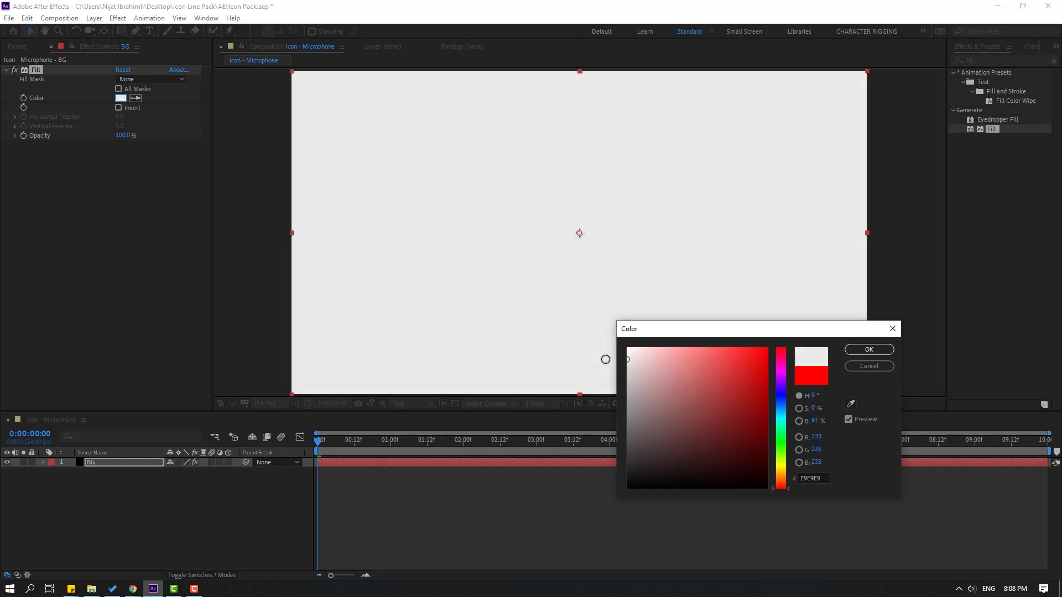
left_click(869, 350)
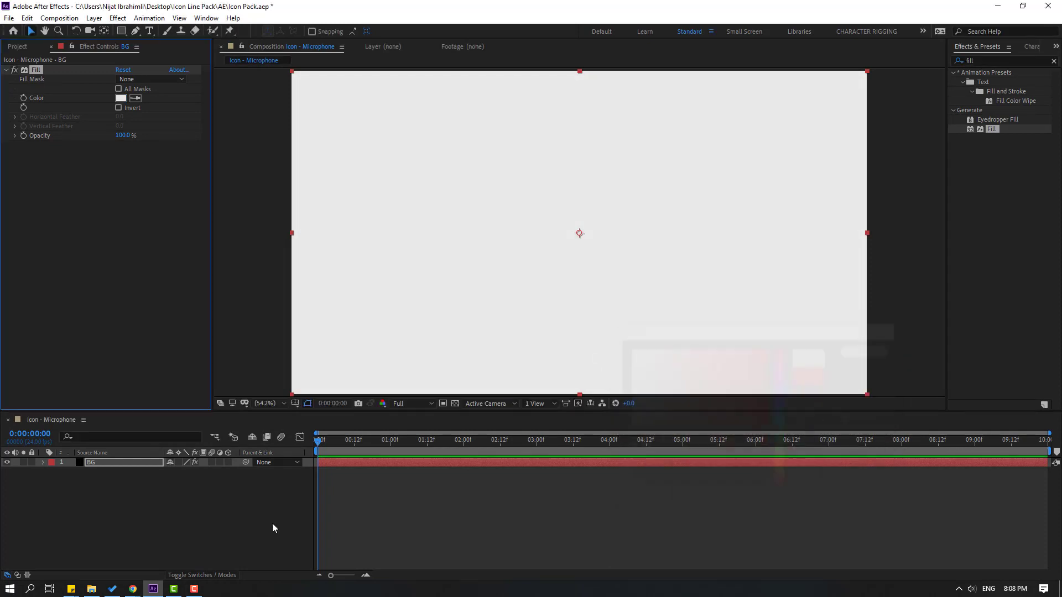
left_click(33, 464)
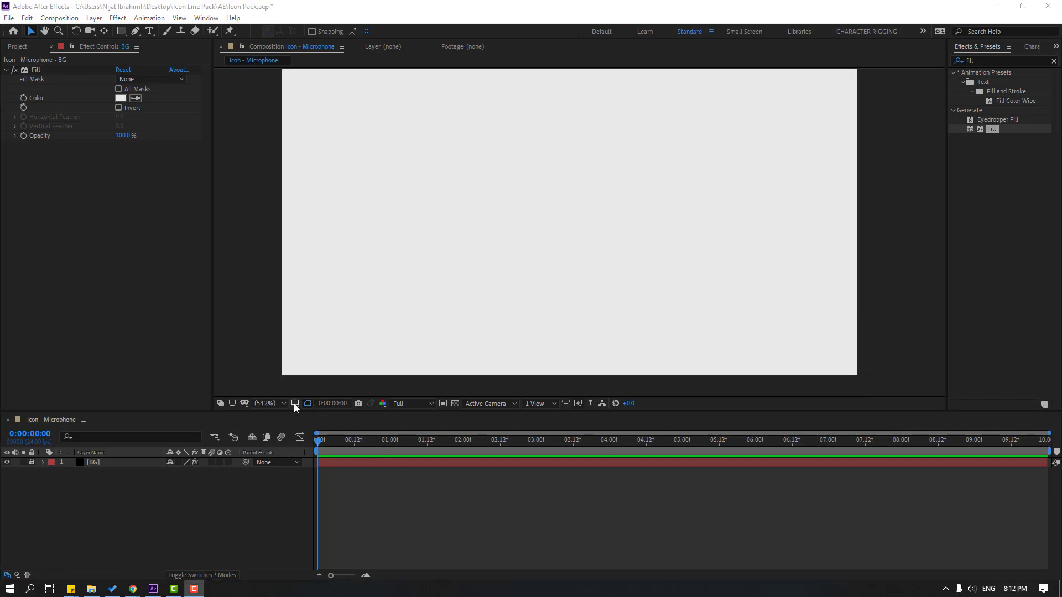
- Show the title/action safe guides and draw a short horizontal line with the Pen tool, just left of and below the composition's centre
left_click(294, 404)
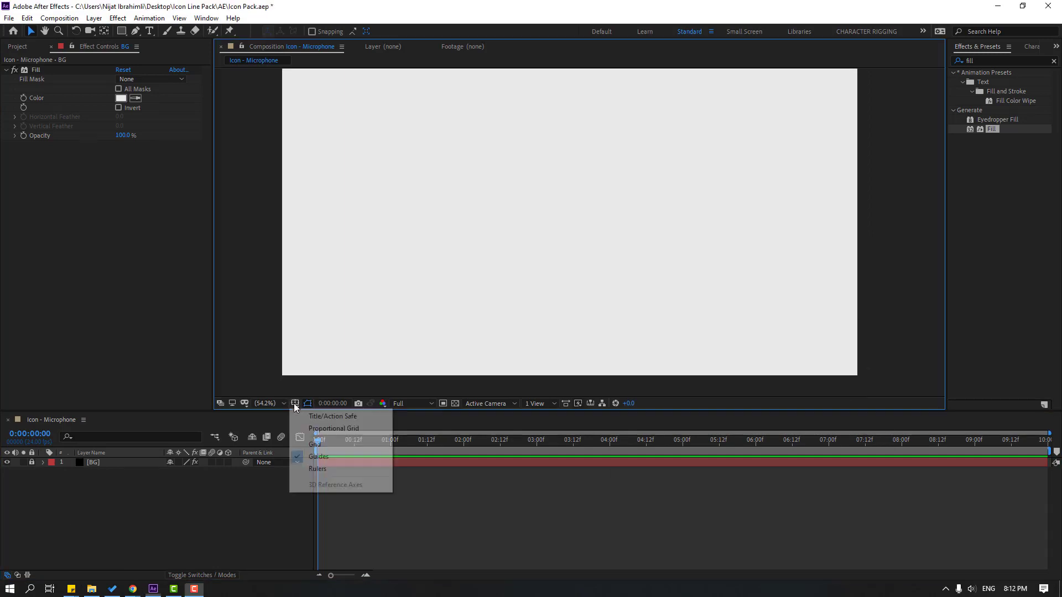
left_click(351, 418)
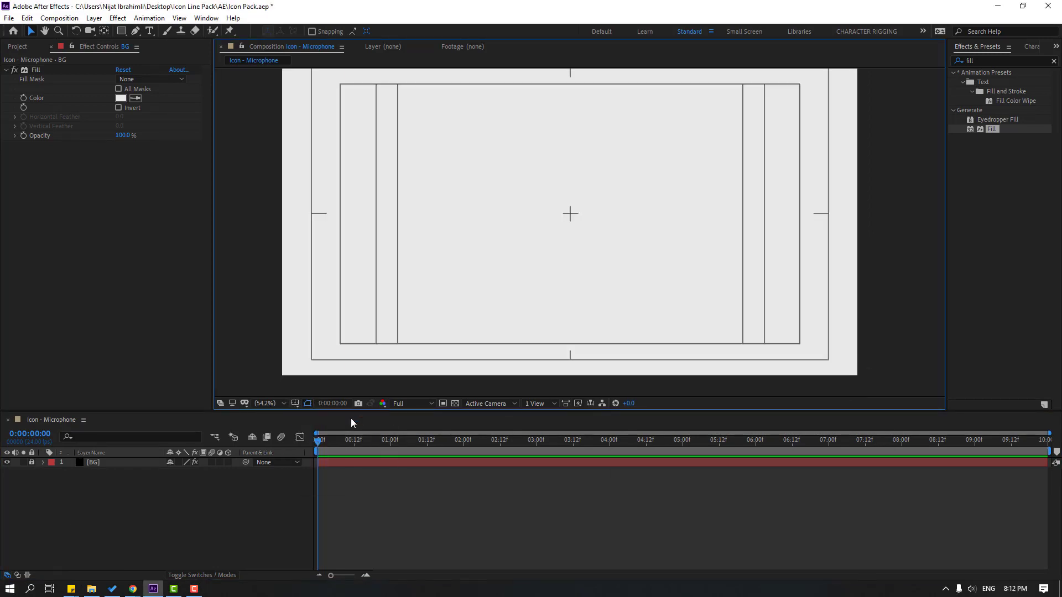
left_click(134, 32)
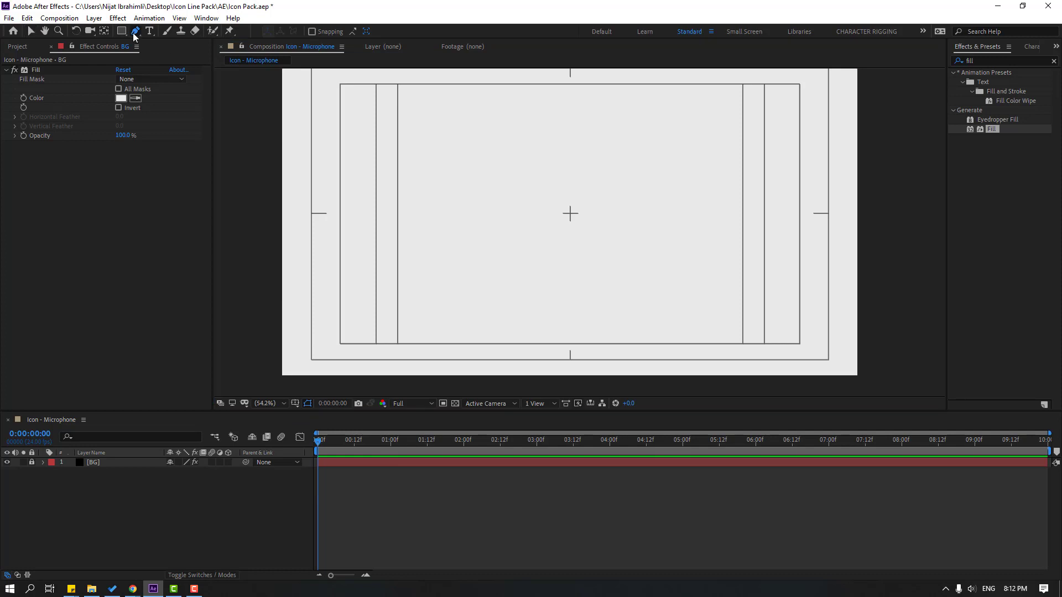
left_click(480, 227)
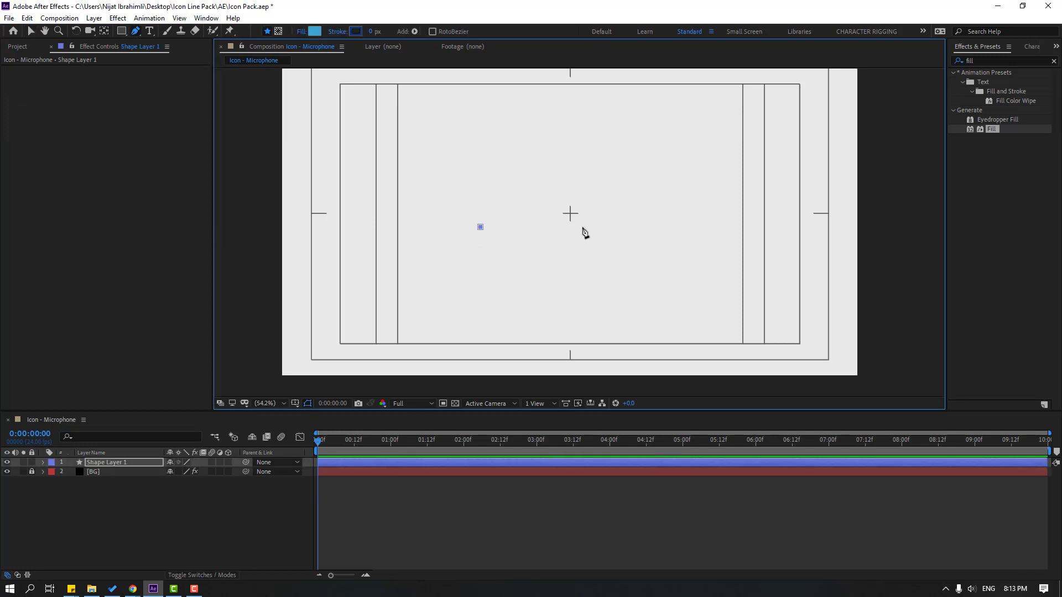
left_click(543, 227)
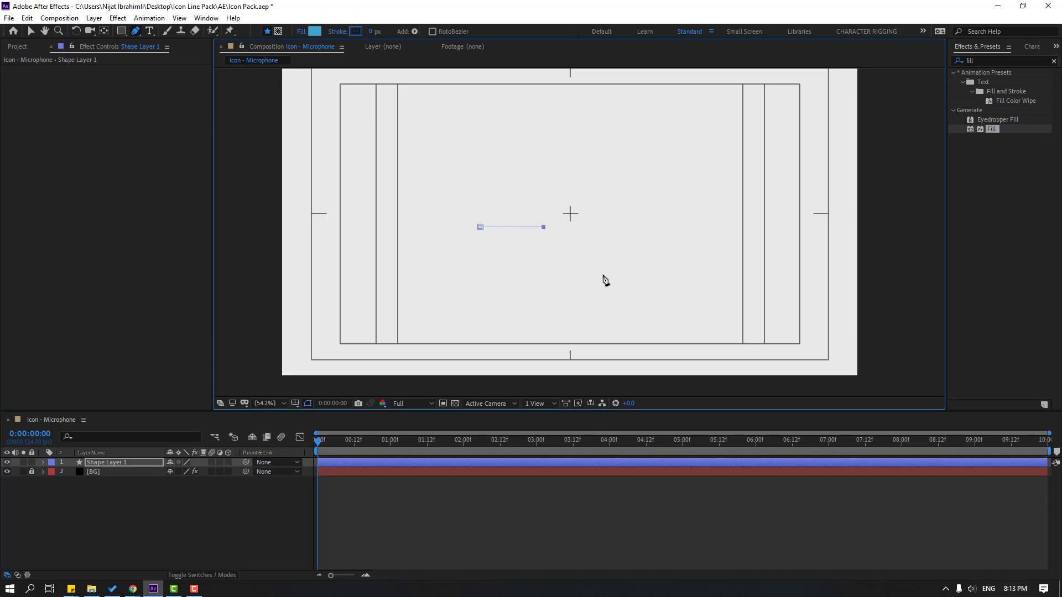
- Set the line's fill to none and its stroke width to 10 px
left_click(31, 31)
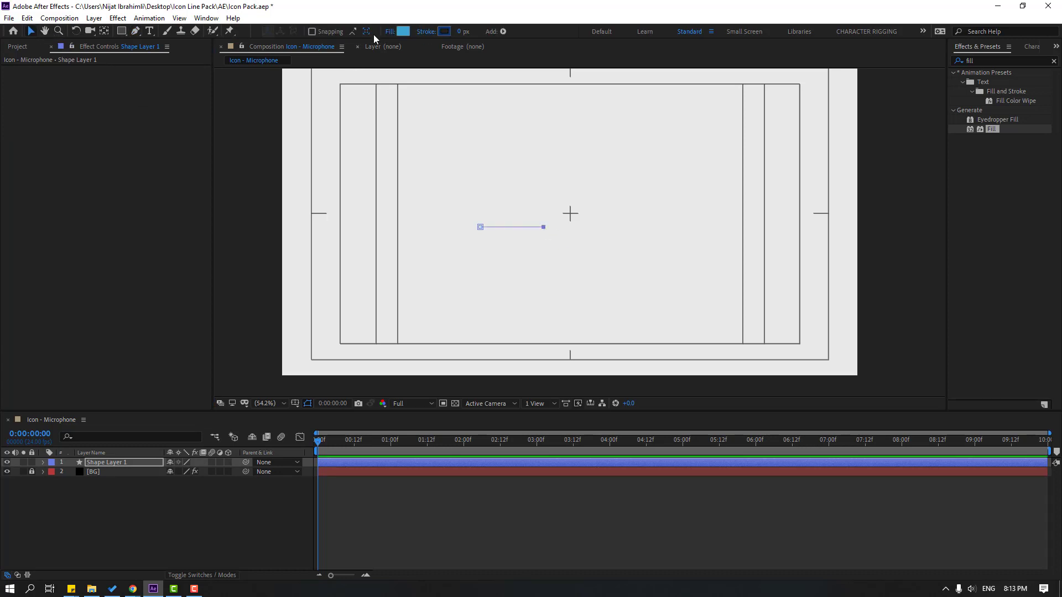
left_click(389, 31)
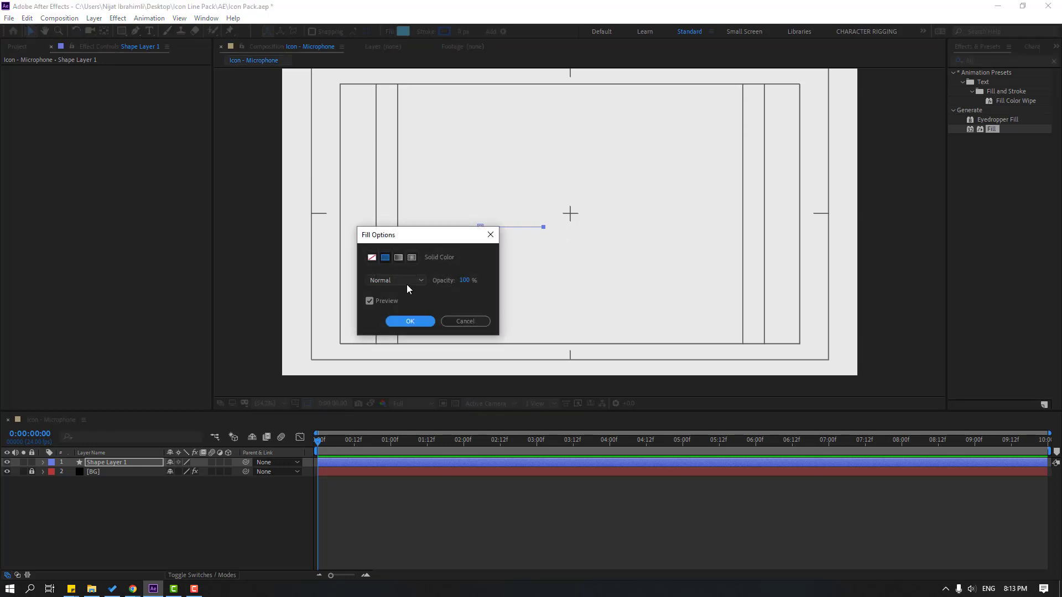
left_click(373, 260)
left_click(410, 321)
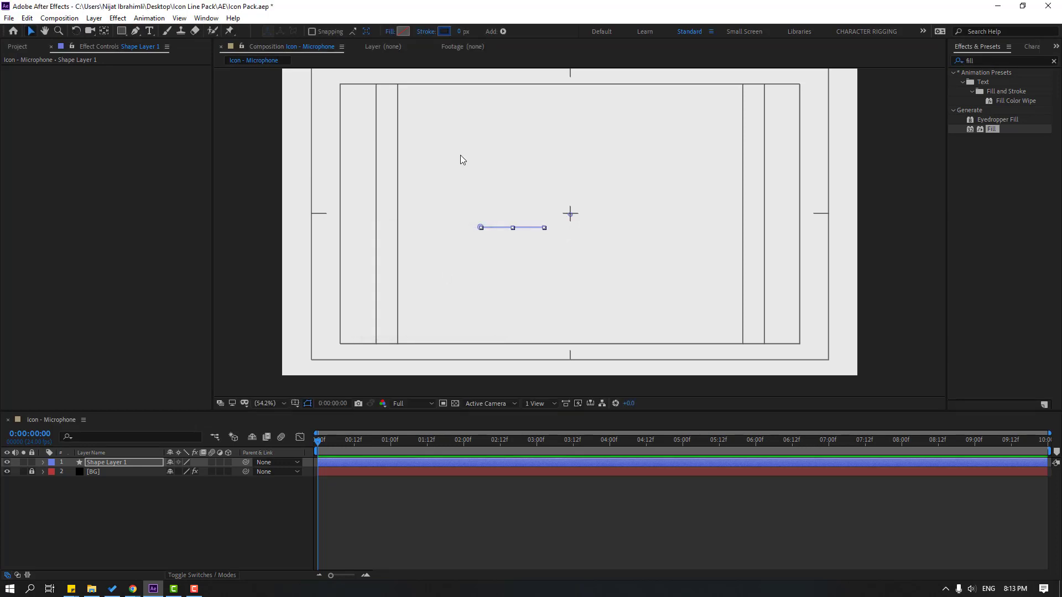
left_click(461, 32)
type("10")
key("Return")
left_click(433, 542)
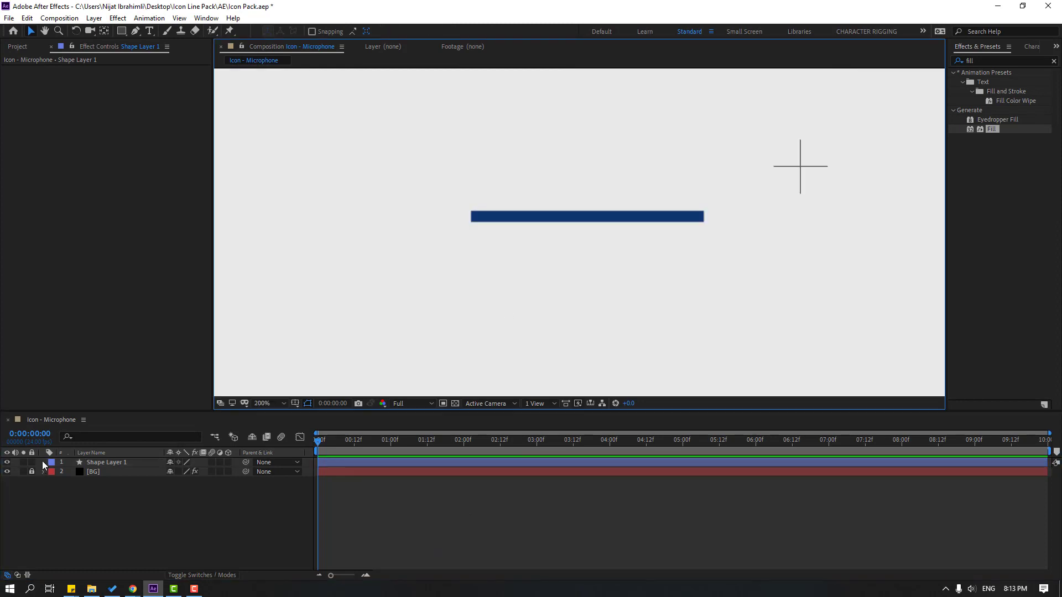
- Change the line cap of the shape's Stroke 1 to Round Cap
left_click(44, 462)
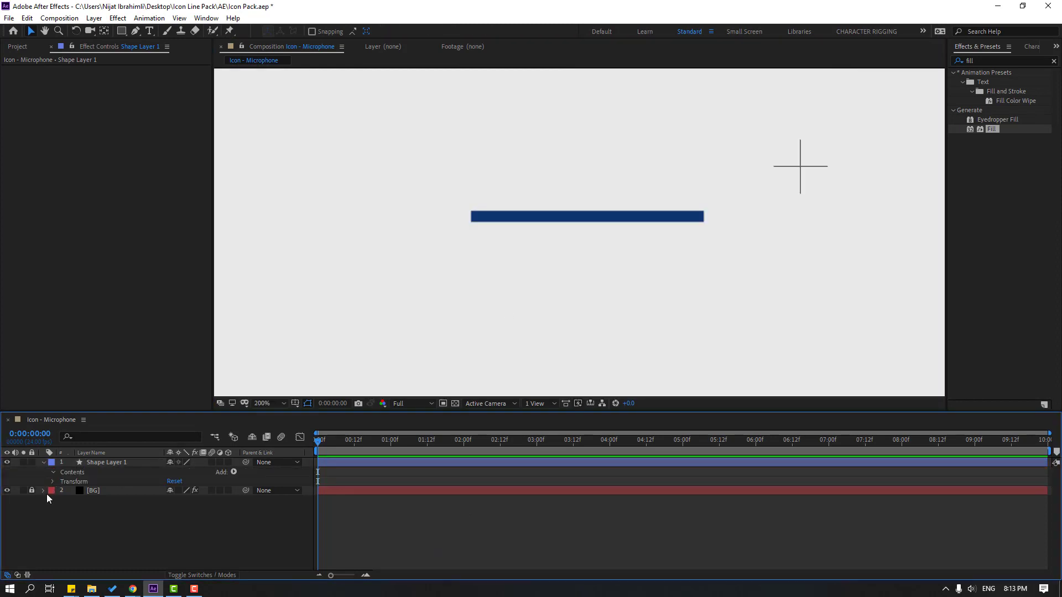
left_click(63, 482)
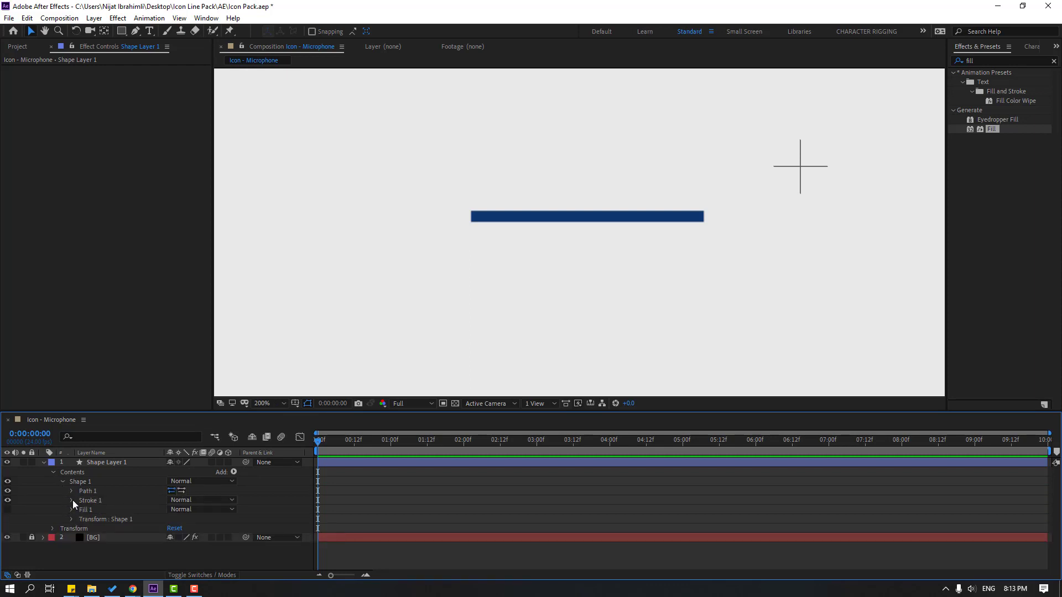
left_click(71, 500)
left_click(202, 537)
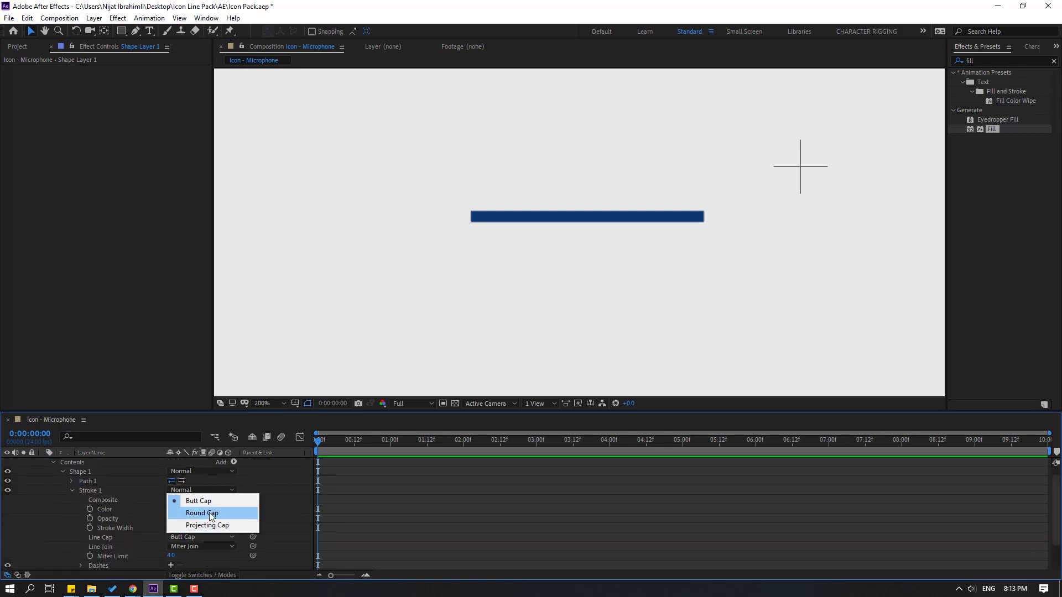
left_click(209, 512)
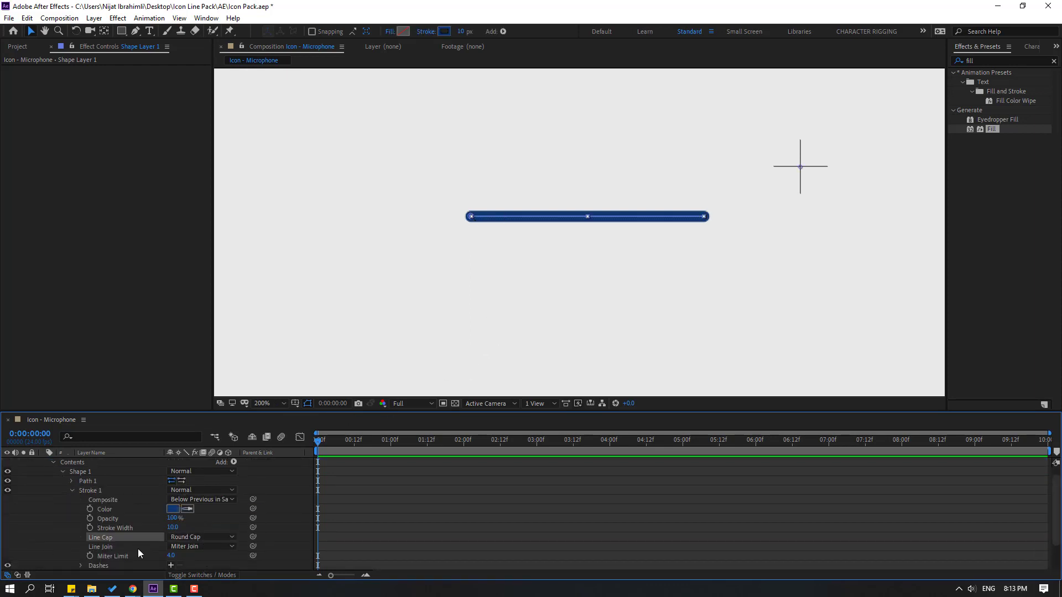
- Collapse the shape layer's properties and rename the layer line_1
scroll(51, 470, "up", 1)
left_click(43, 462)
left_click(91, 464)
key("Return")
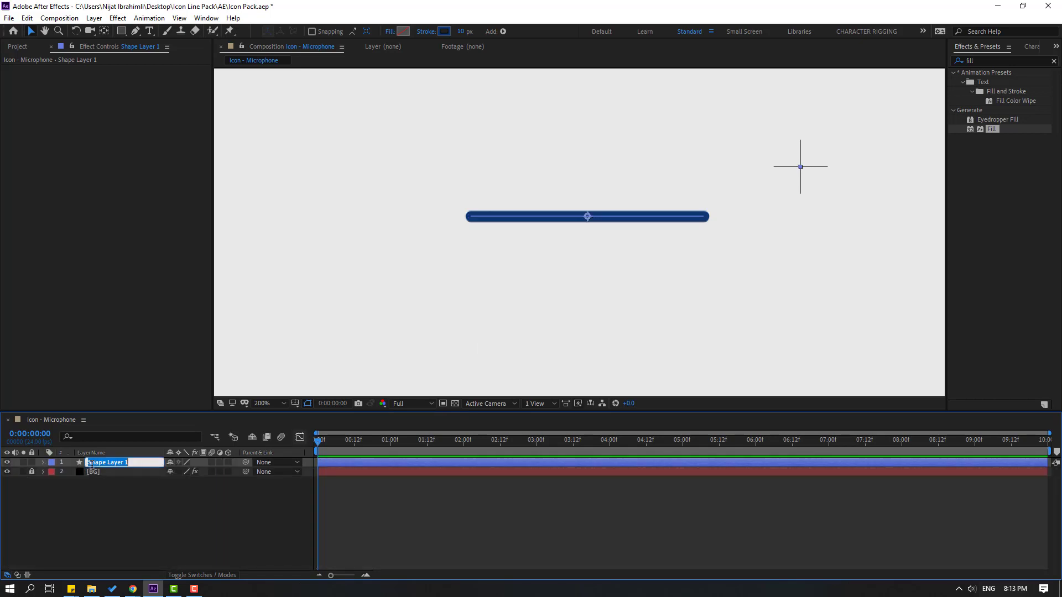
type("lline_1")
key("Return")
- Move the line_1 layer down to the lower middle of the composition, close to the vertical centre axis
scroll(489, 229, "down", 4)
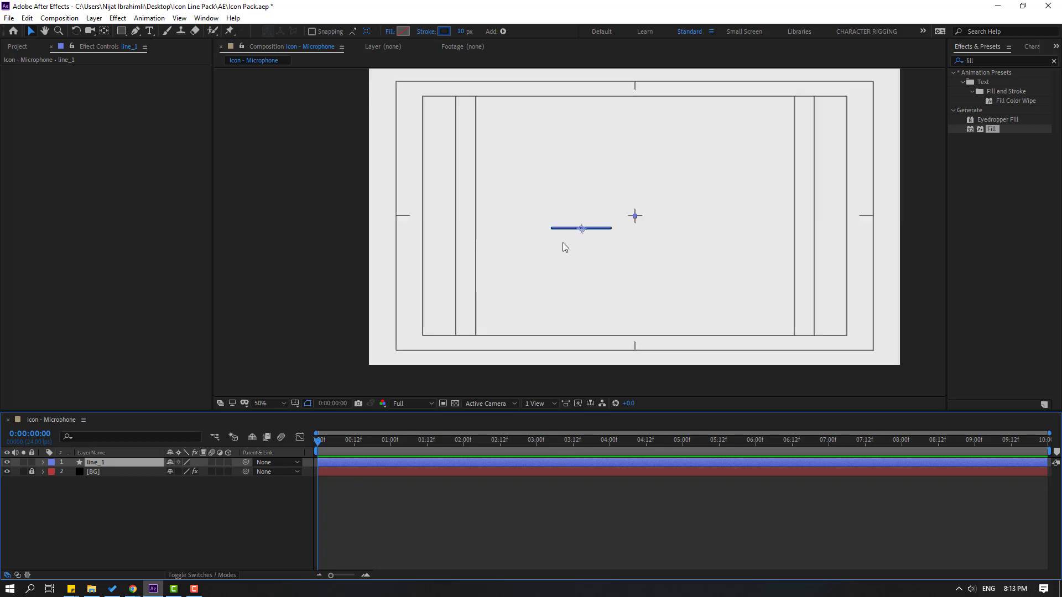
mouse_move(580, 231)
left_mouse_down()
mouse_move(637, 301)
mouse_move(633, 327)
left_mouse_up()
left_click(482, 541)
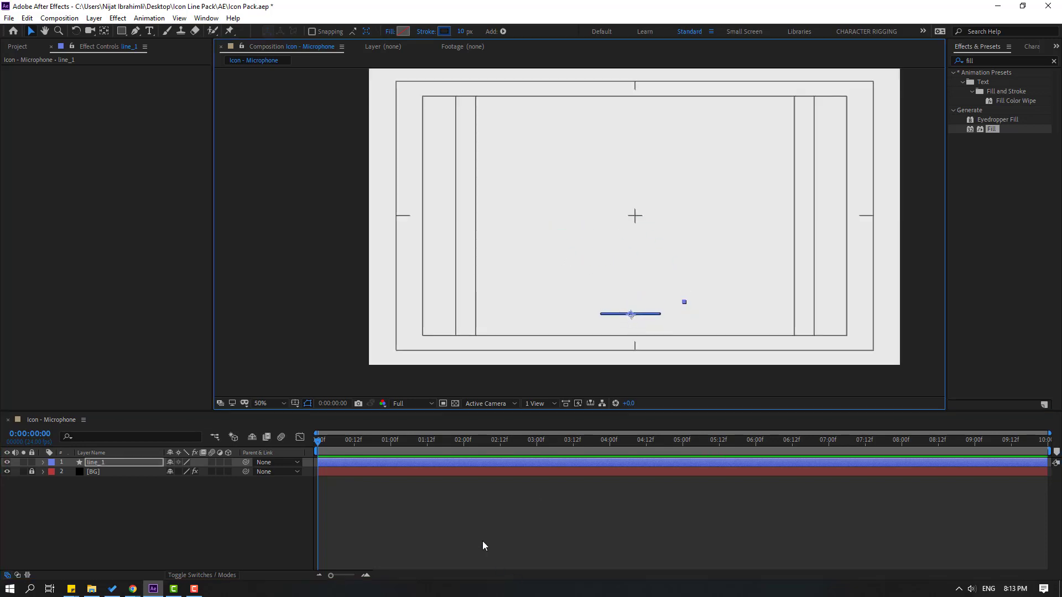
- Add a Trim Paths operator to the line_1 layer
scroll(607, 262, "up", 4)
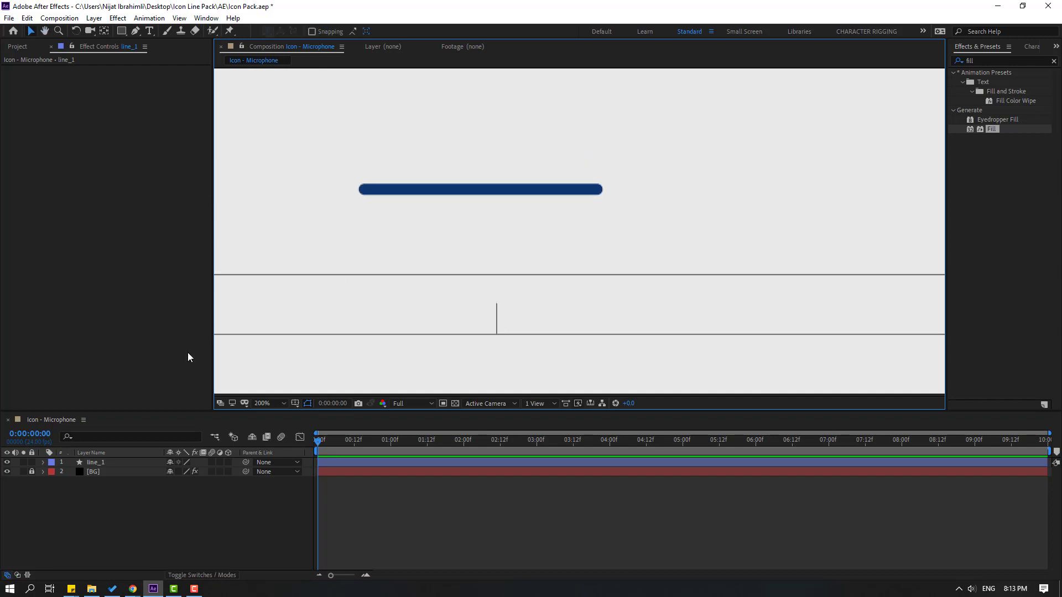
left_click(99, 465)
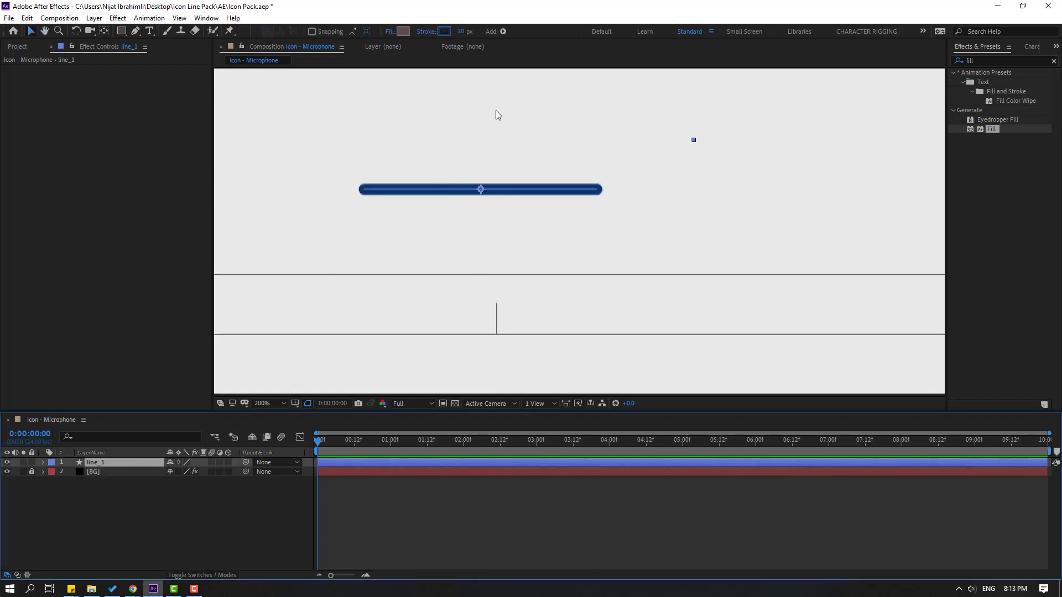
left_click(502, 32)
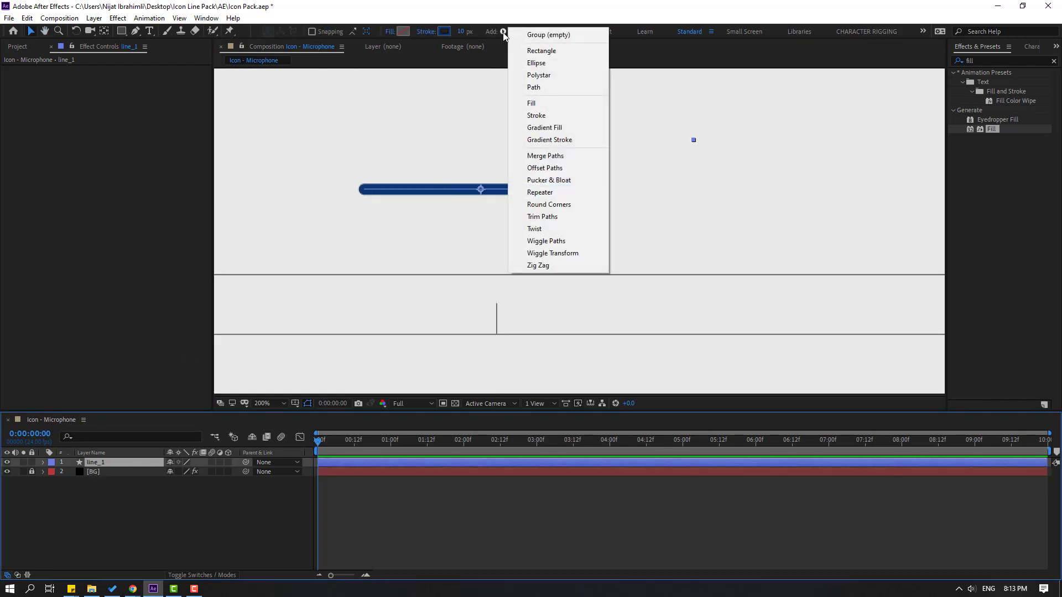
left_click(551, 217)
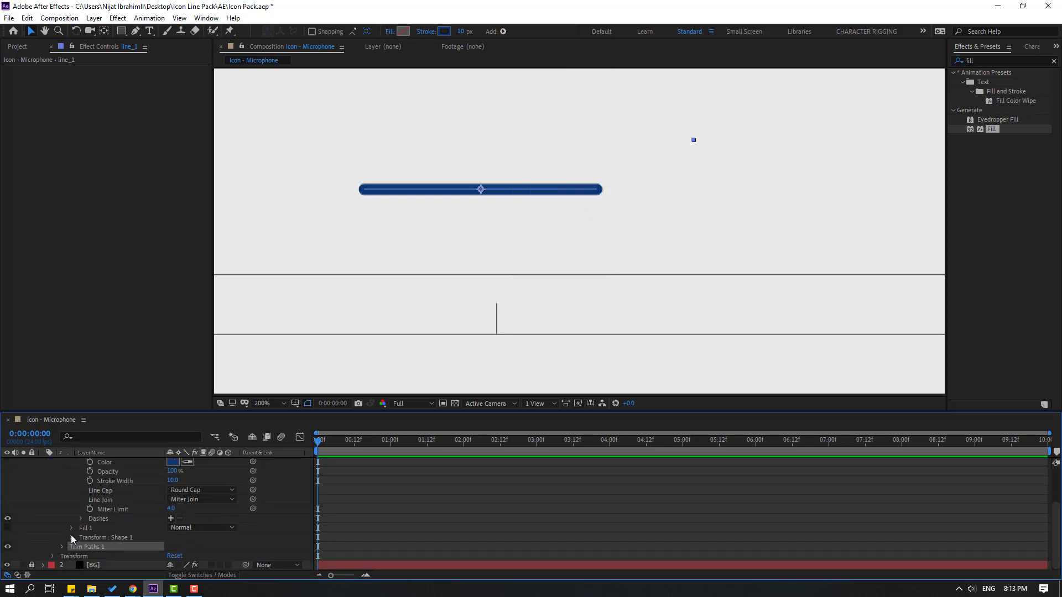
- Set the Trim Paths End value to 0% and add a keyframe for it at 0:00:00:00
scroll(61, 550, "up", 4)
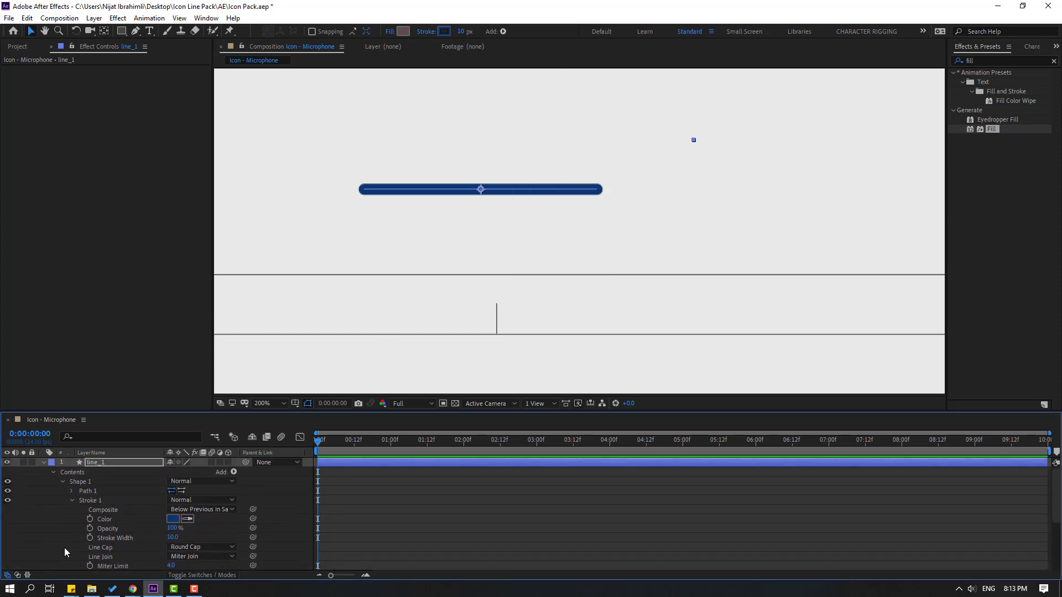
left_click(71, 501)
scroll(57, 533, "down", 2)
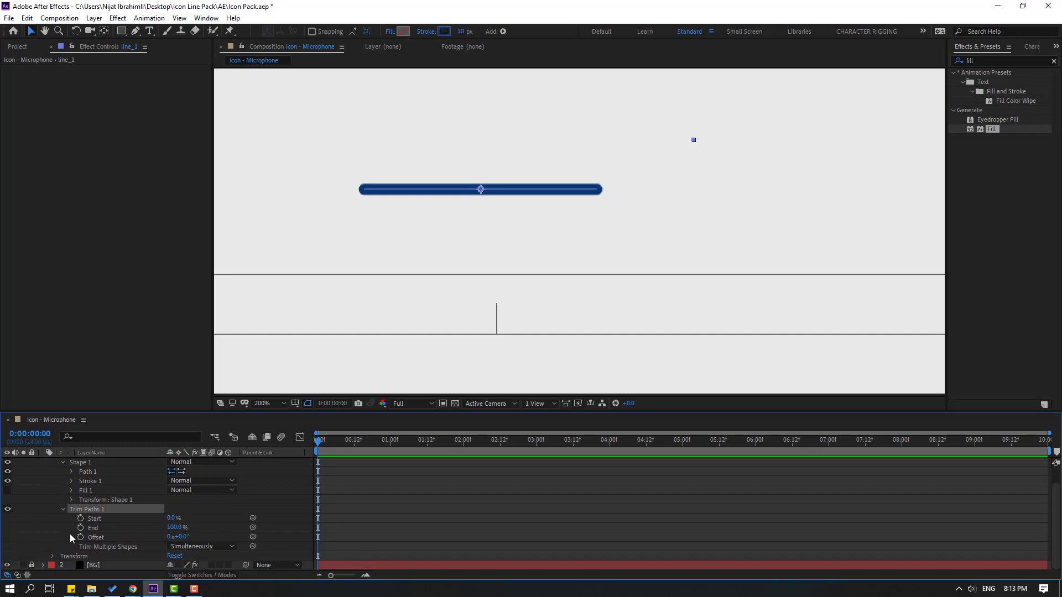
mouse_move(176, 531)
left_mouse_down()
mouse_move(125, 531)
mouse_move(111, 552)
left_mouse_up()
left_click(80, 528)
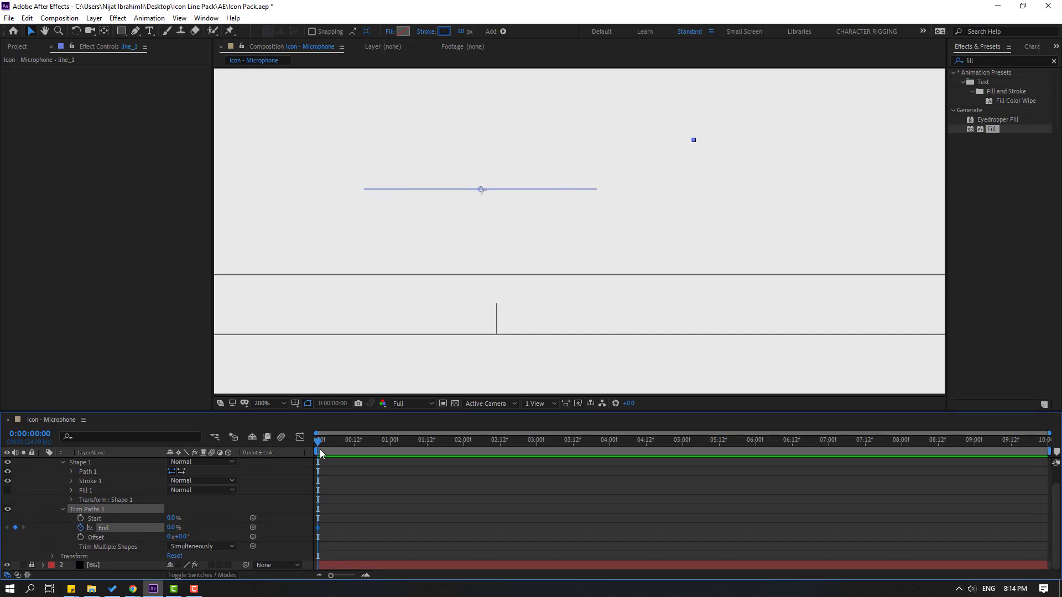
- Set the Trim Paths End value to 100% at 0:00:00:11 so a second keyframe is added
left_click_drag(324, 449, 357, 449)
left_click(171, 527)
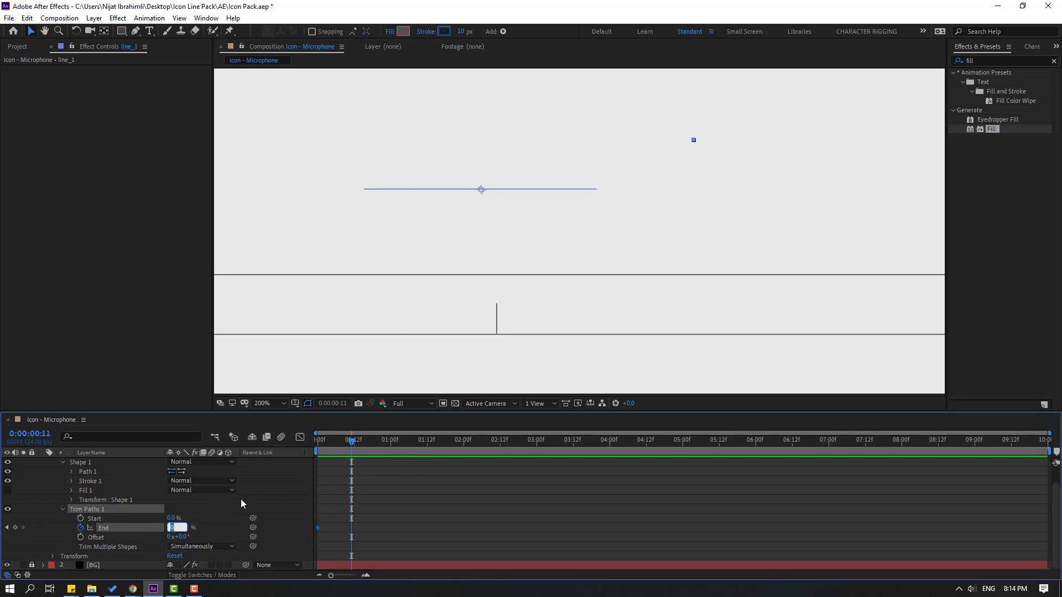
type("100")
key("Return")
- Apply Easy Ease to both Trim Paths End keyframes of line_1
left_click_drag(379, 518, 310, 533)
right_click(318, 526)
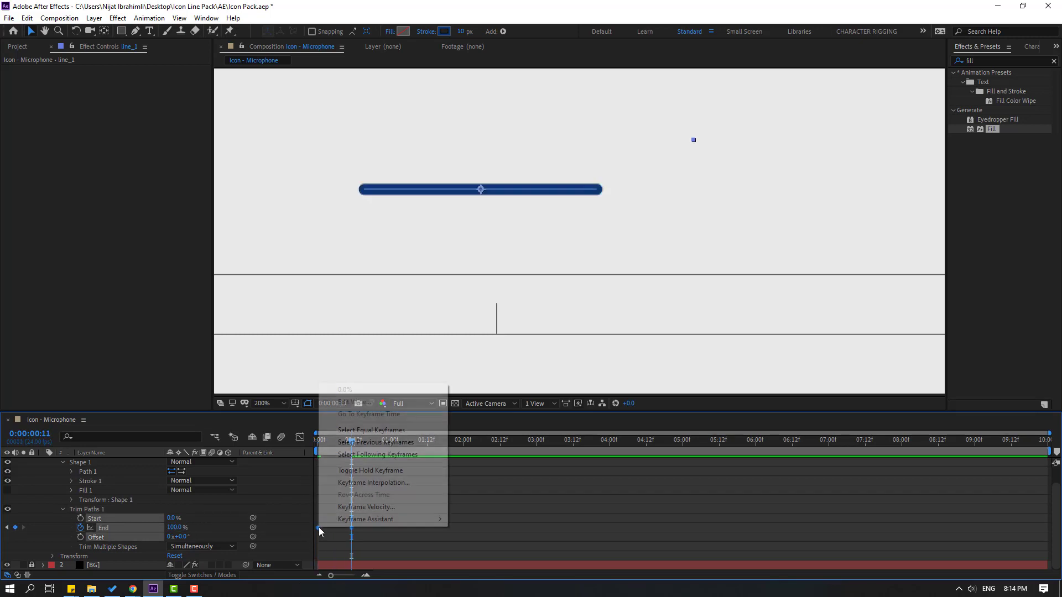
mouse_move(387, 519)
left_click(480, 445)
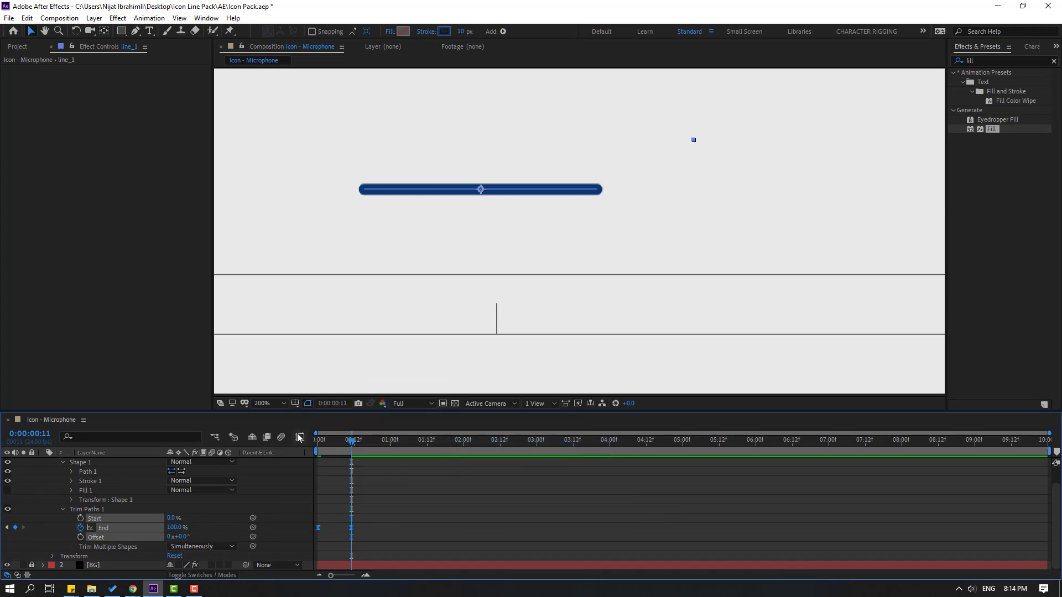
- Reshape the End speed curve in the Graph Editor into a steep central peak and preview the line's animation
left_click(299, 438)
left_click(318, 546)
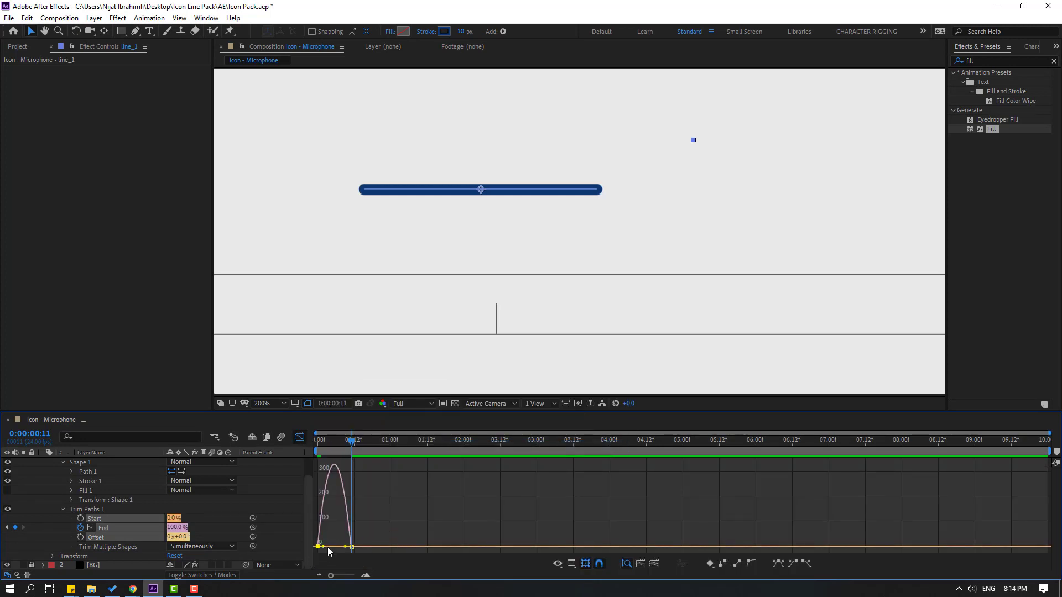
left_click_drag(323, 547, 337, 546)
left_click(451, 503)
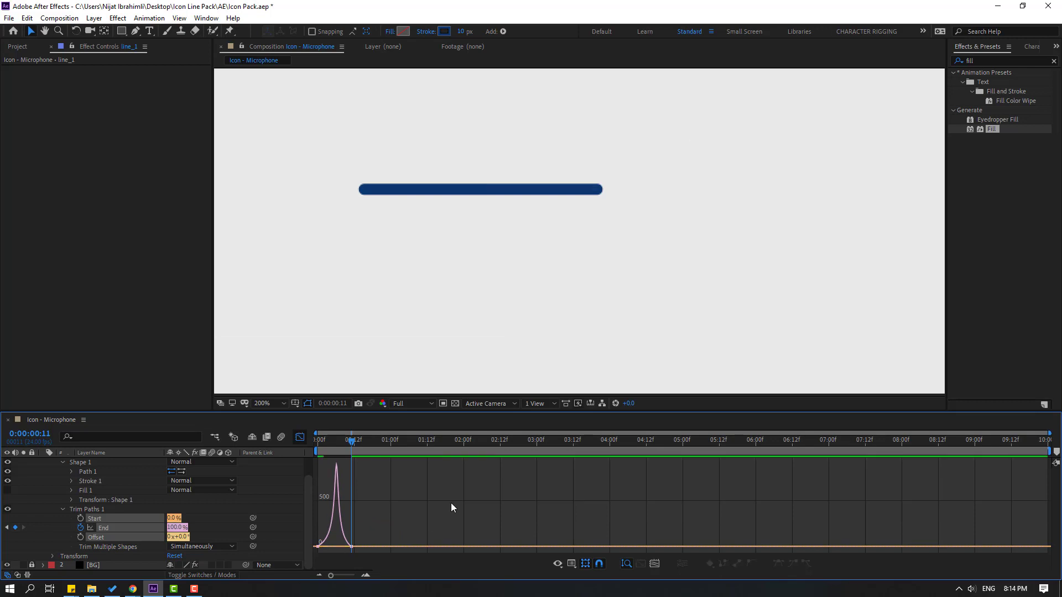
key("space")
key("space")
key("space")
left_click(296, 440)
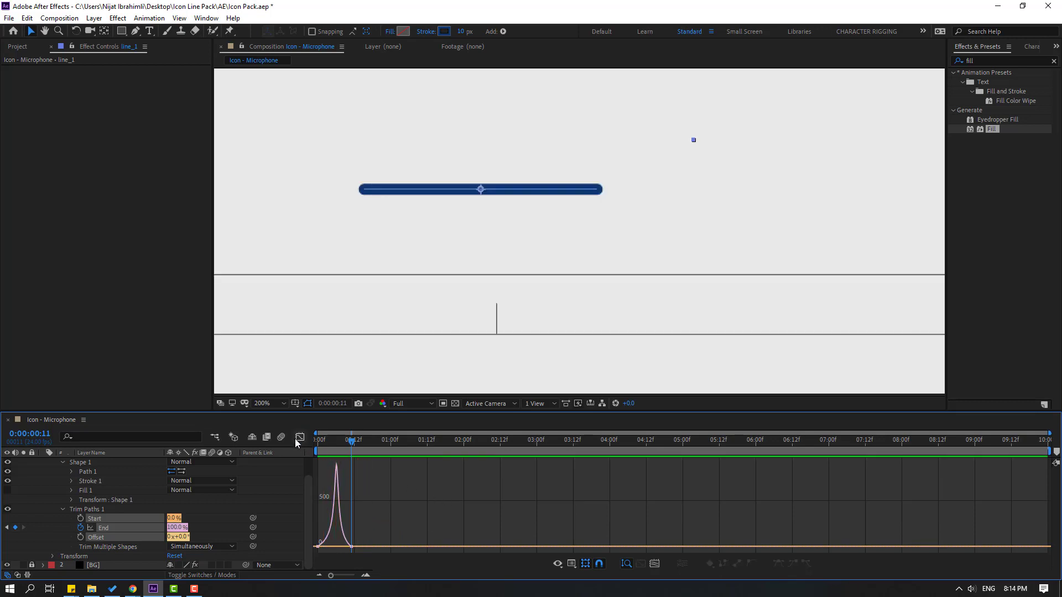
left_click(299, 437)
- Move the second End keyframe to about 0:00:01:07 and preview the slower line animation
left_click(371, 525)
left_click(351, 528)
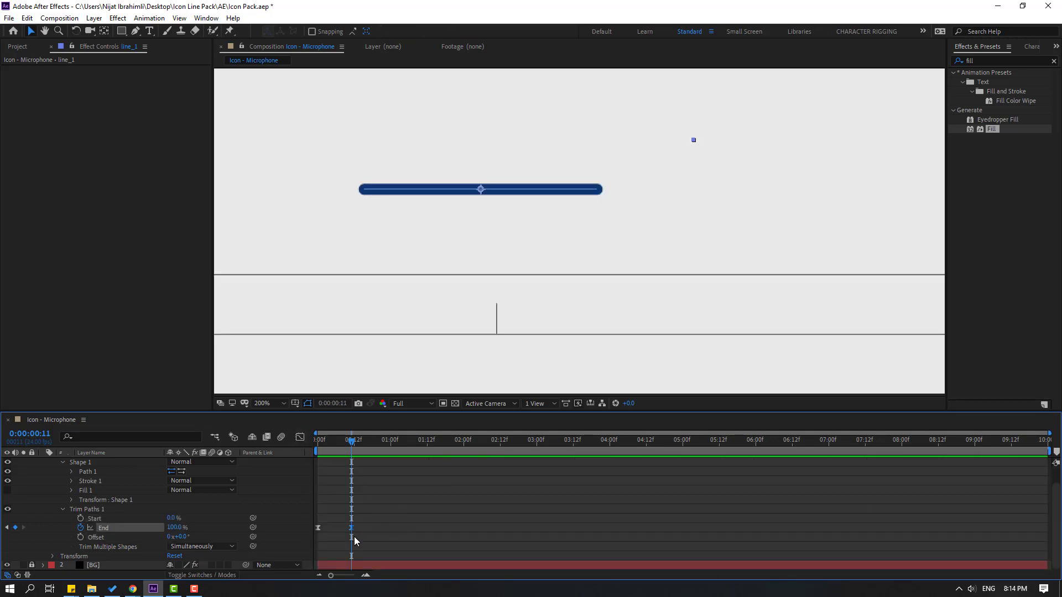
left_click_drag(351, 530, 412, 529)
scroll(536, 300, "down", 3)
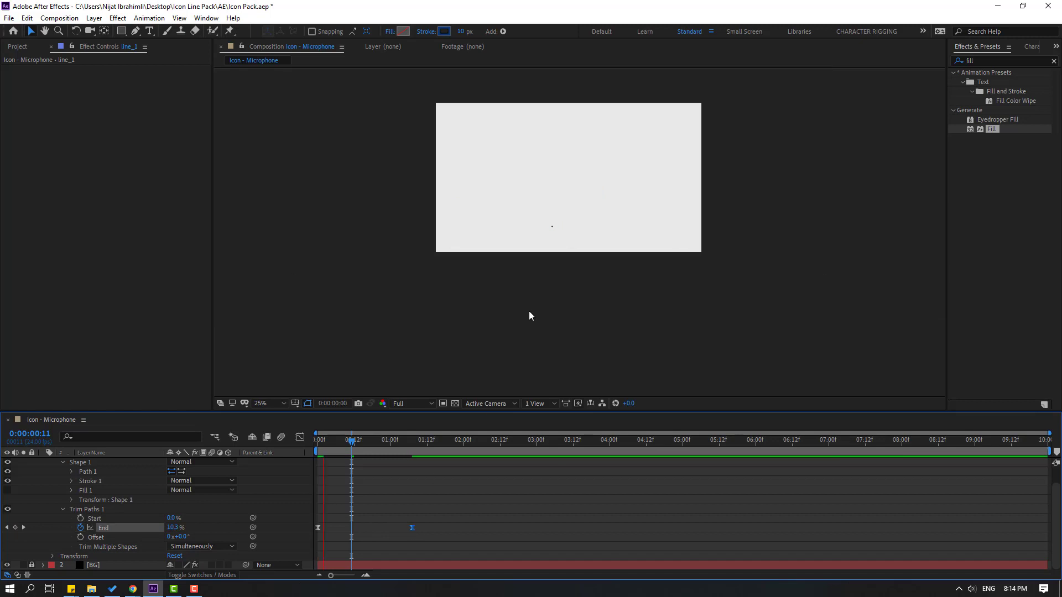
scroll(529, 311, "up", 2)
key("space")
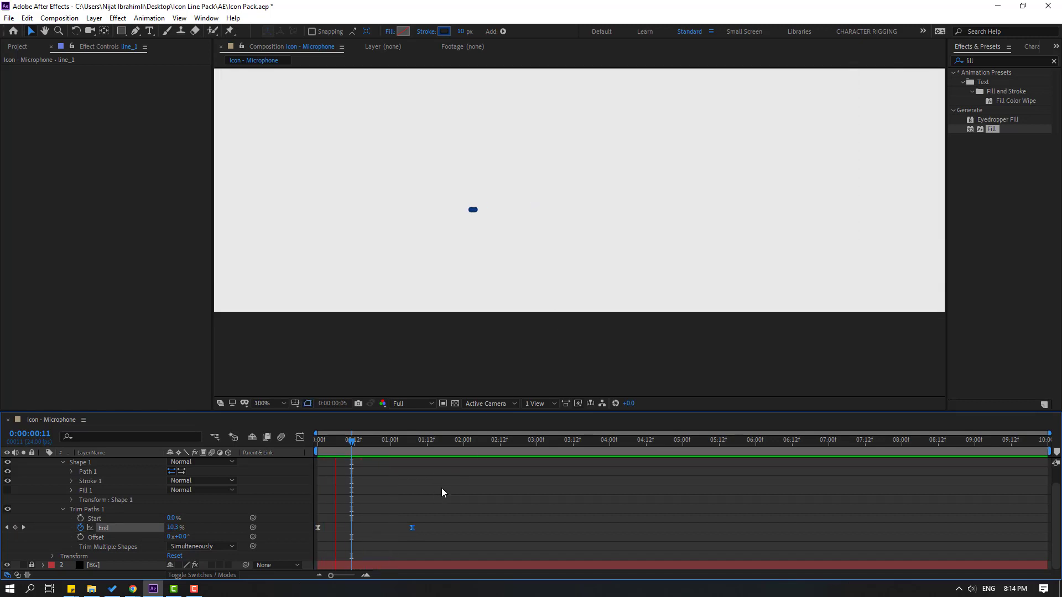
key("space")
- Shorten the first End keyframe's outgoing ease in the speed graph so the motion peaks early, and preview it
left_click(300, 437)
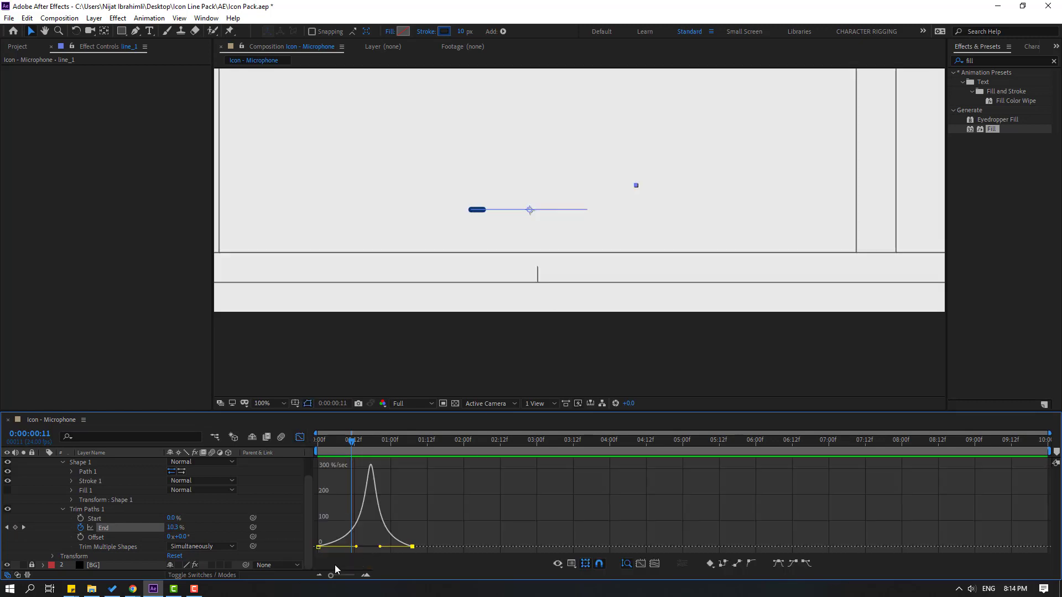
left_click(351, 547)
left_click_drag(355, 548, 331, 548)
key("space")
key("space")
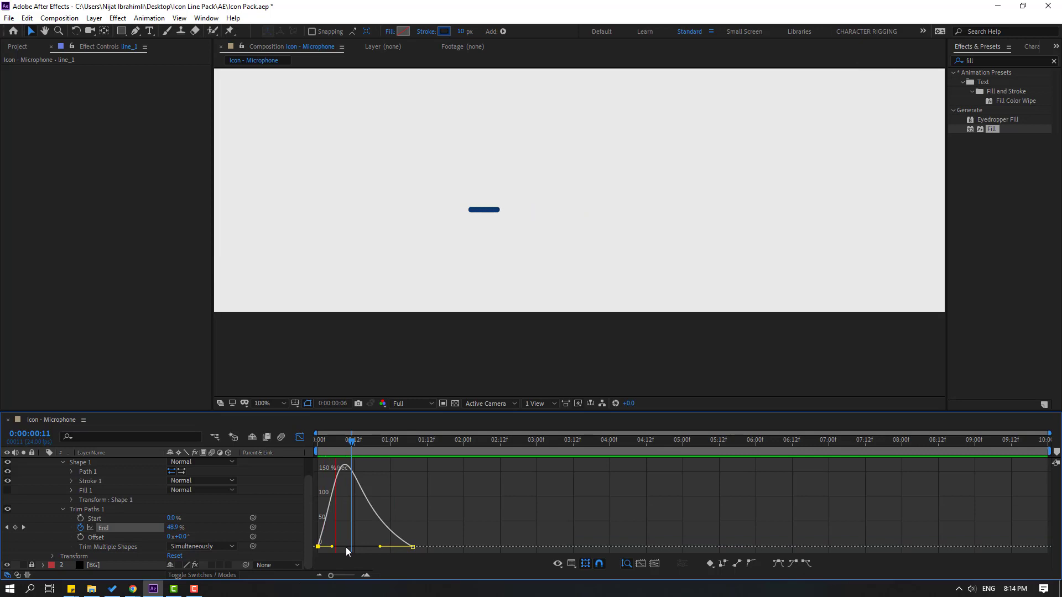
key("space")
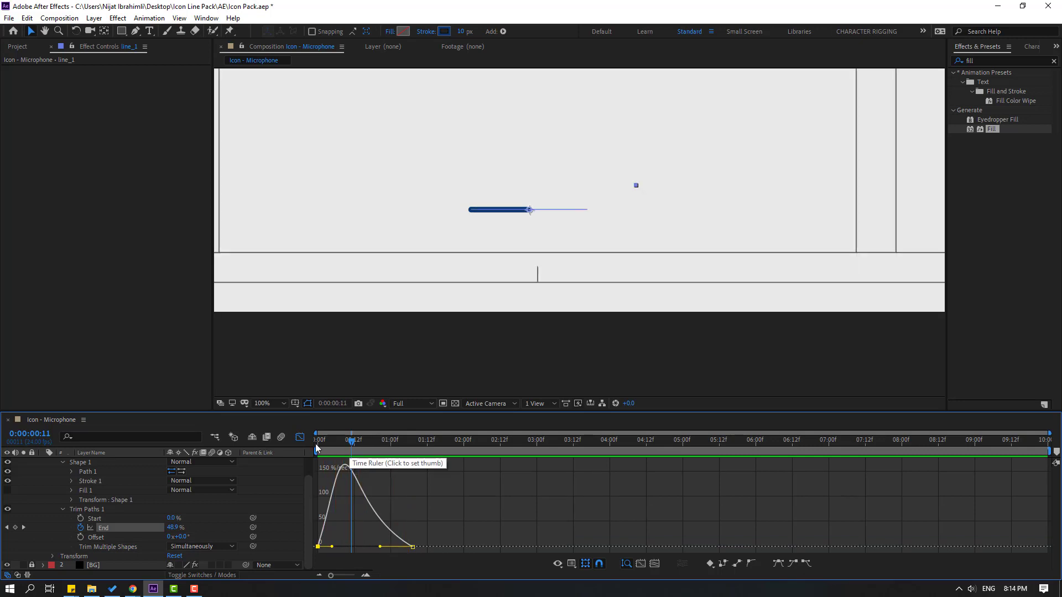
left_click(300, 437)
- Shift both End keyframes of line_1 one frame later and preview the animation
scroll(398, 509, "up", 1)
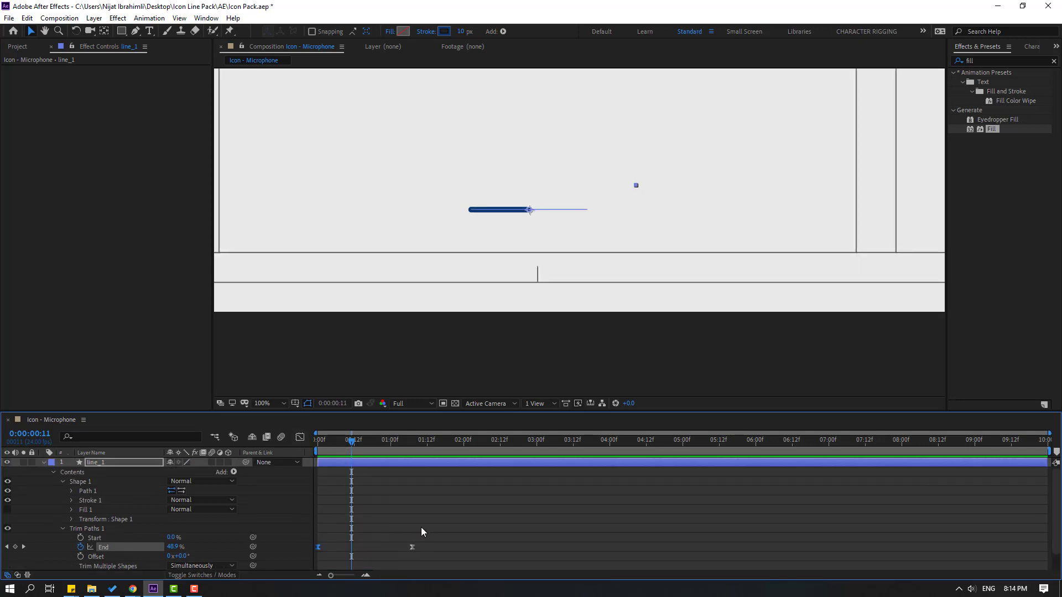
left_click_drag(427, 526, 317, 555)
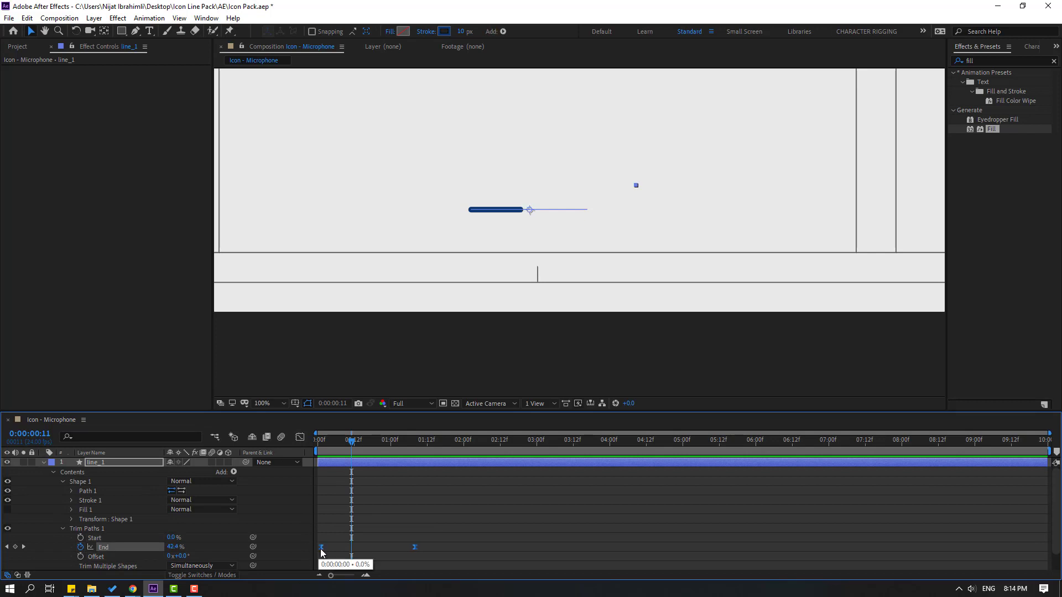
key("F9")
left_click(393, 530)
key("space")
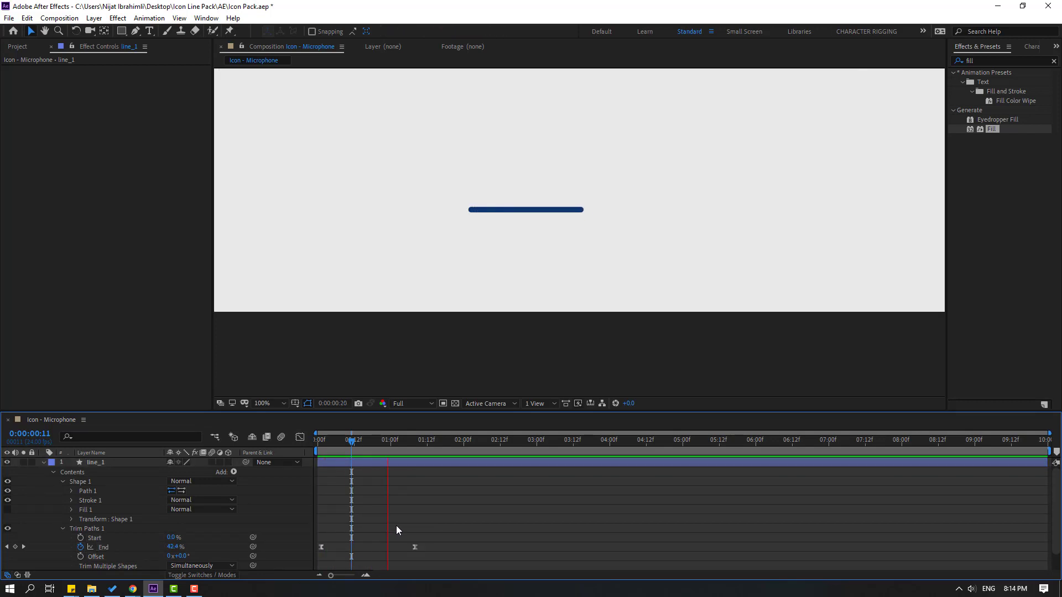
key("space")
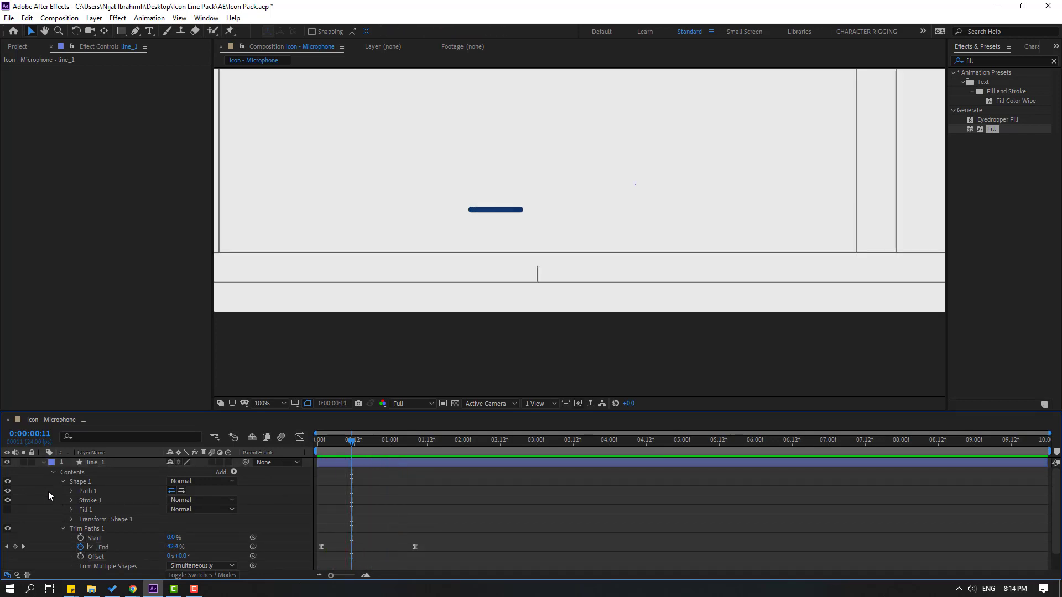
- Draw a short vertical line with the Pen tool on a new shape layer, rising from near the middle of the base line
left_click(43, 463)
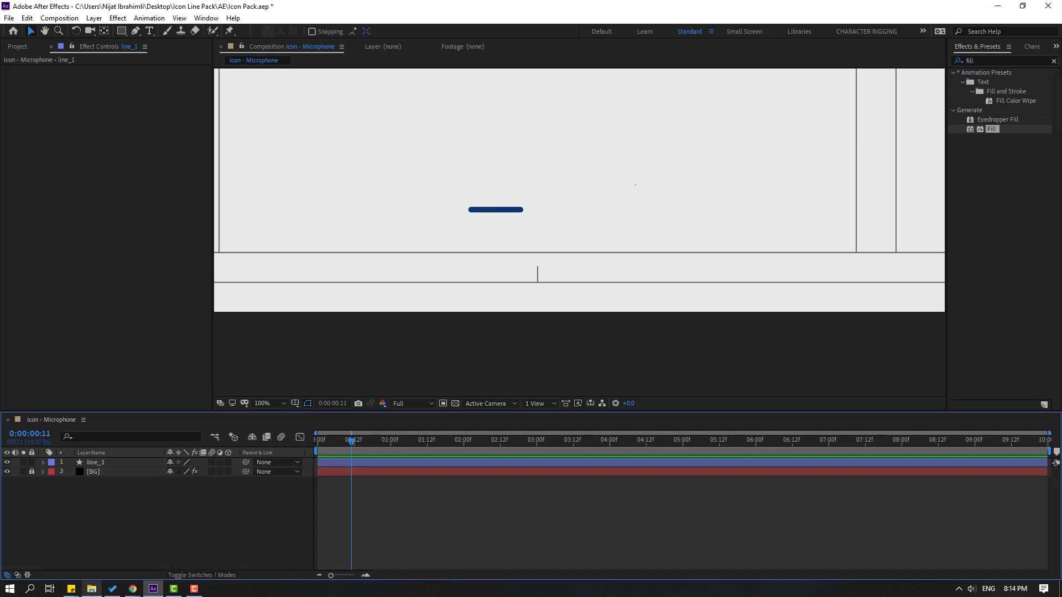
key("comma")
left_click_drag(358, 443, 400, 446)
left_click(136, 32)
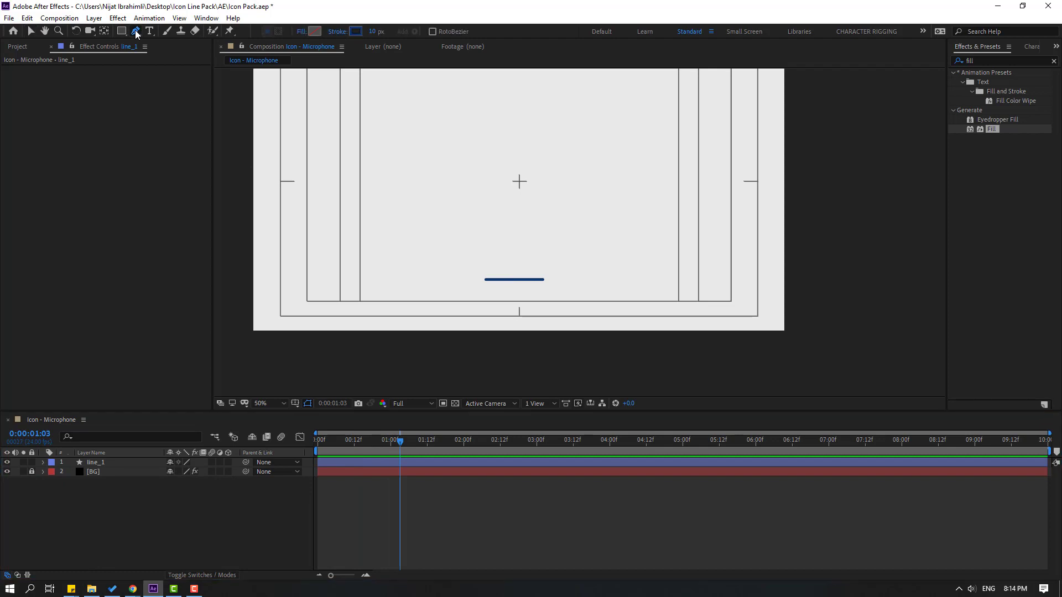
key("period")
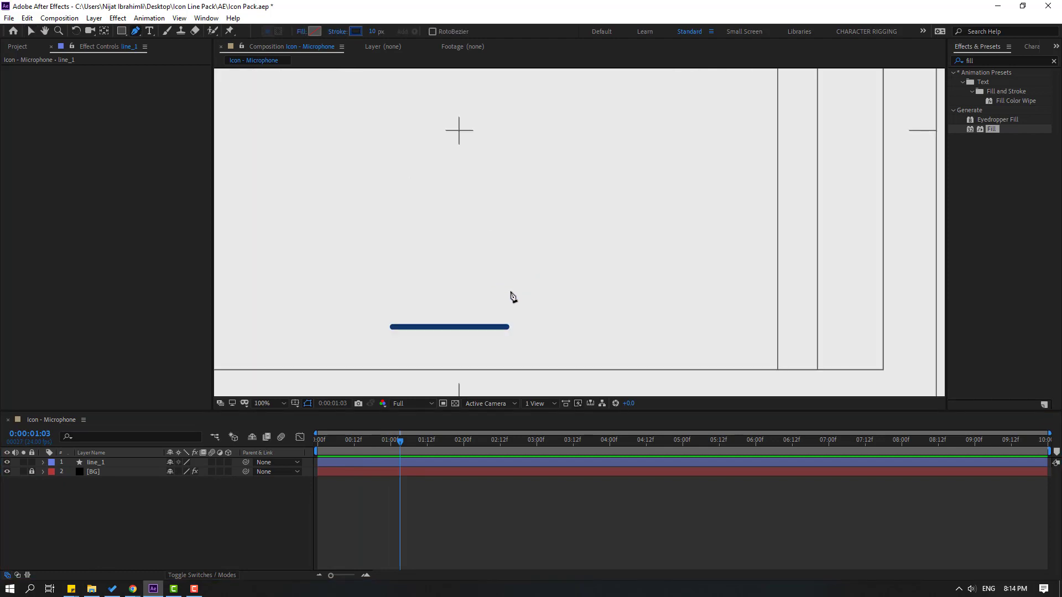
left_click(445, 328)
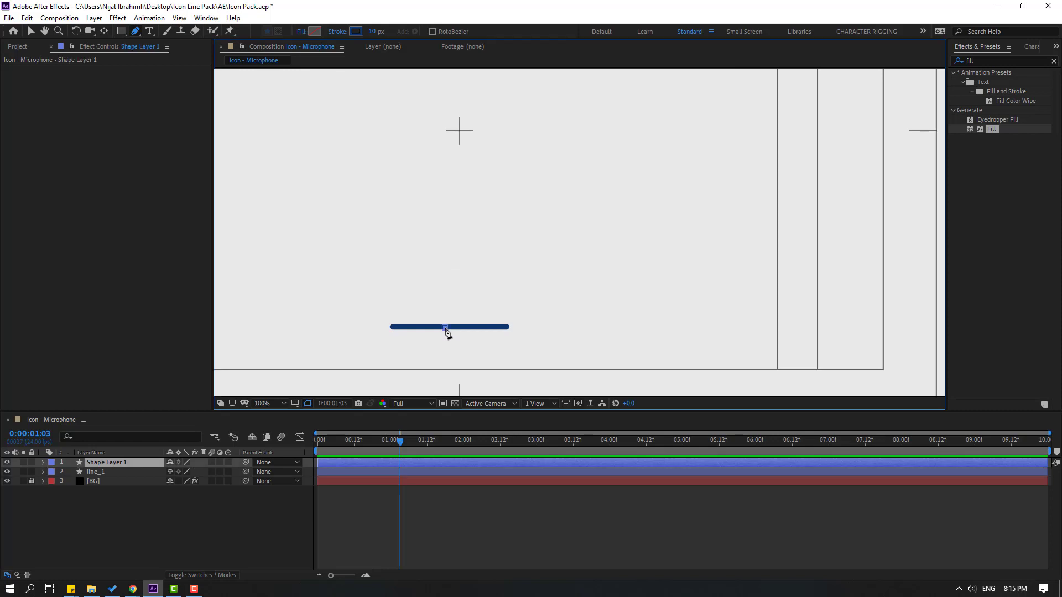
left_click(445, 252)
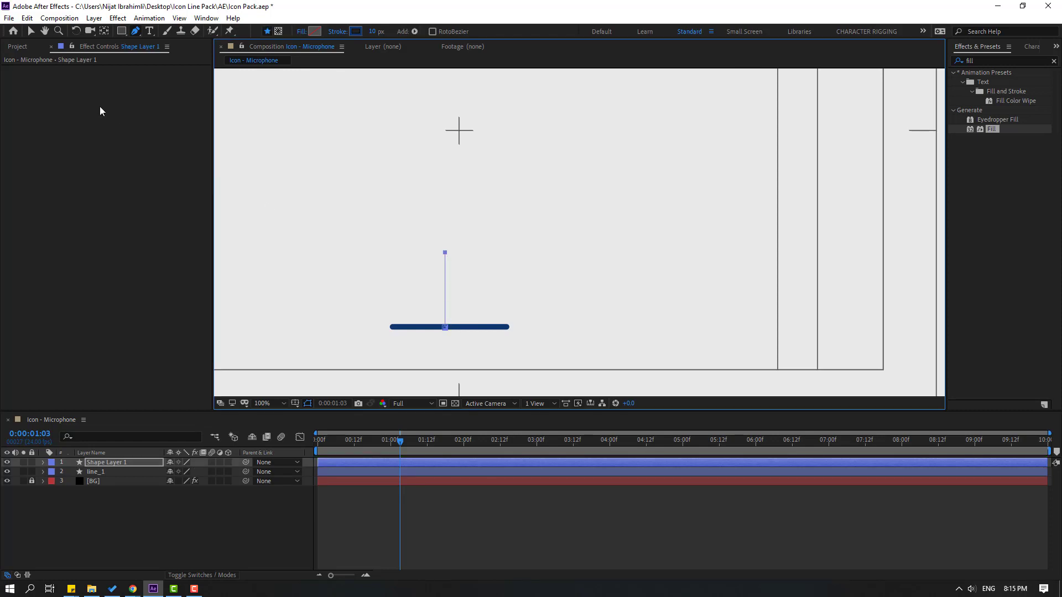
left_click(34, 35)
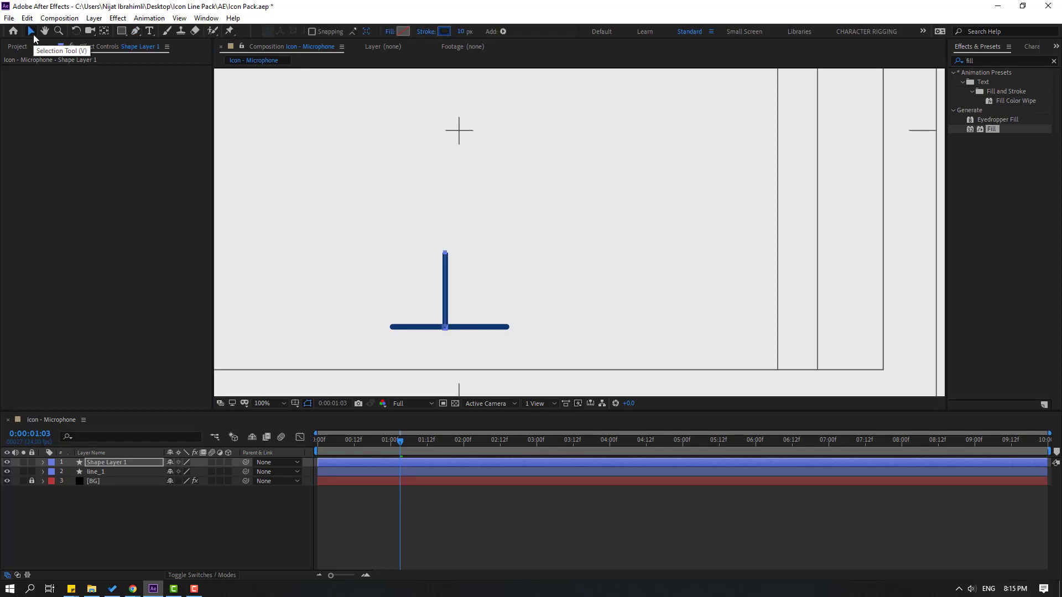
left_click(163, 481)
scroll(309, 297, "down", 3)
scroll(309, 298, "up", 3)
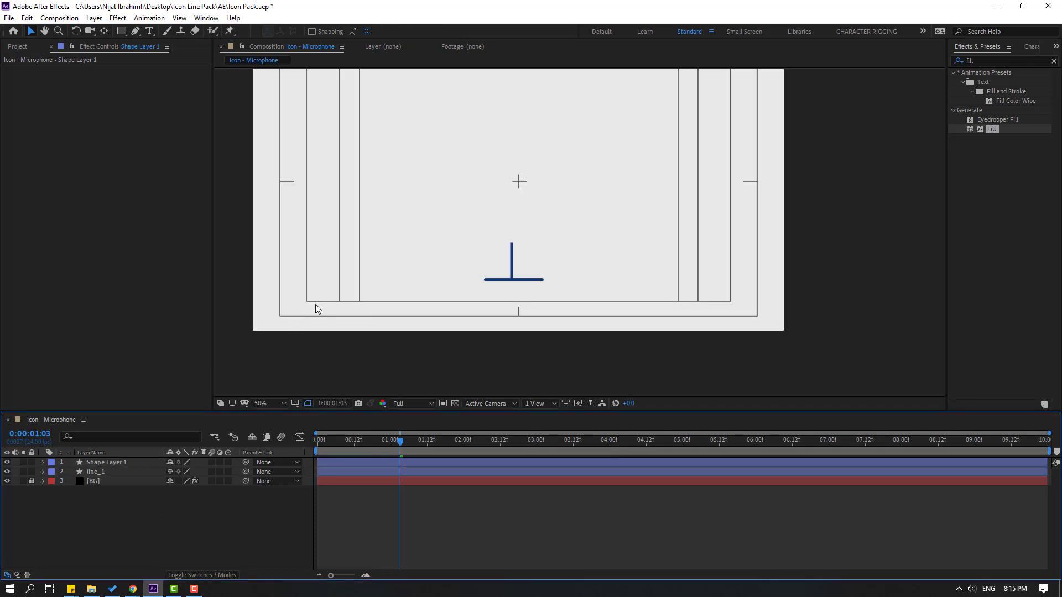
- Copy the animated Trim Paths from line_1 and paste it onto the vertical line's shape layer
left_click(89, 472)
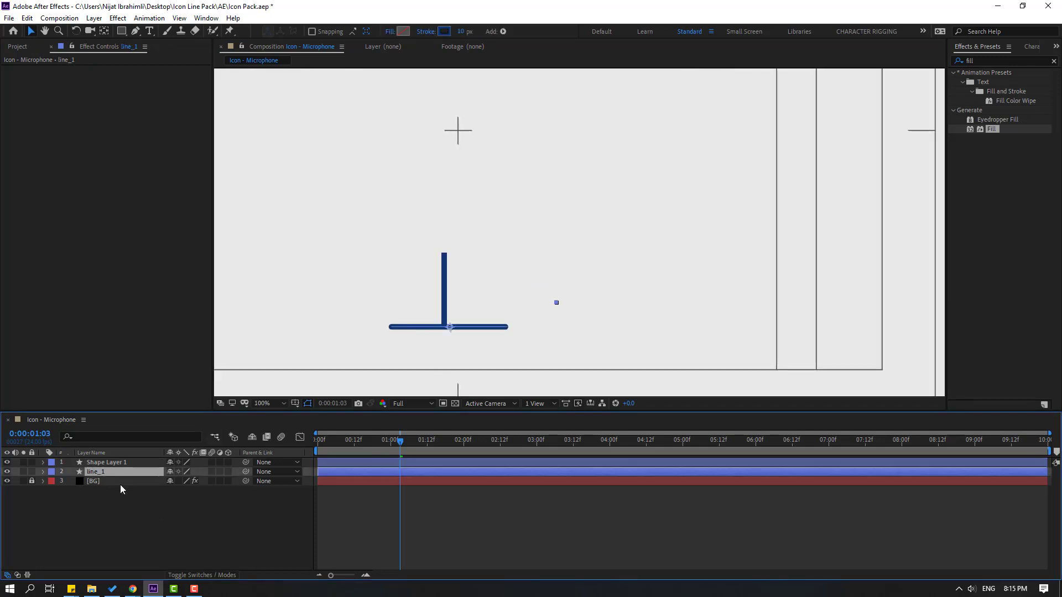
key("u")
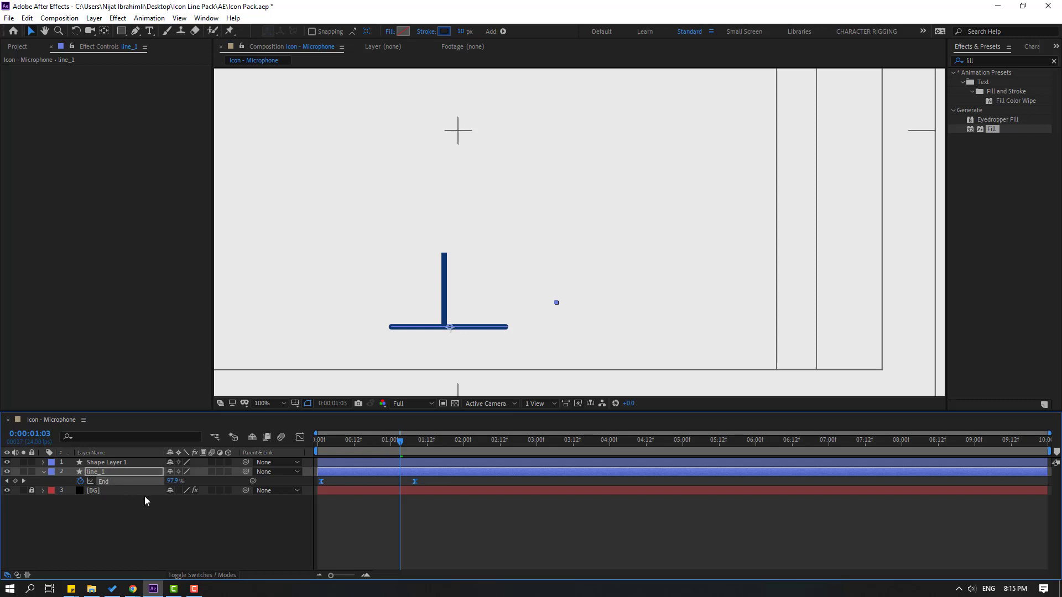
left_click(115, 463)
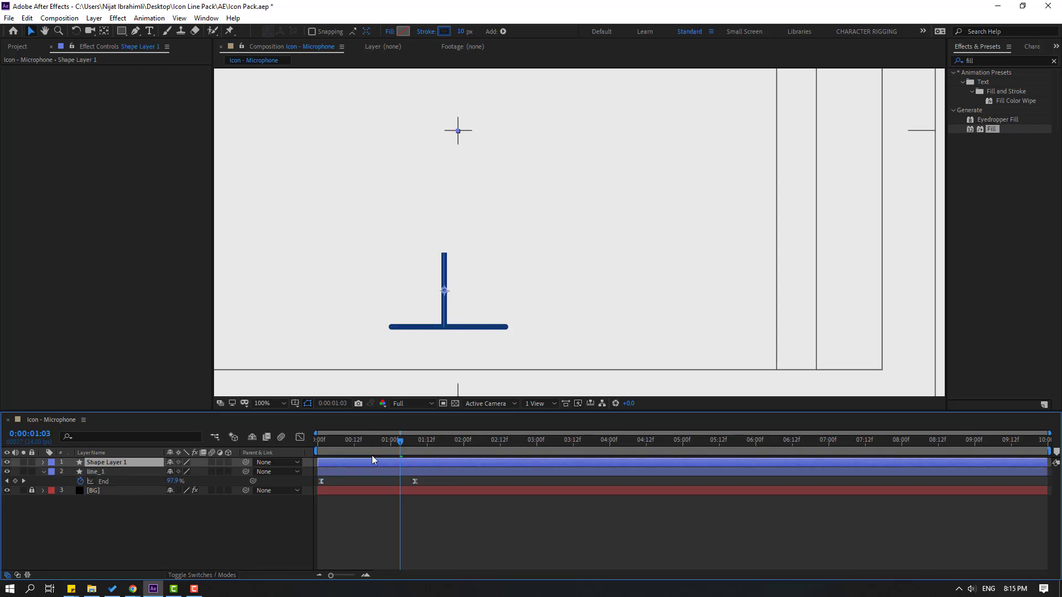
mouse_move(381, 442)
left_mouse_down()
mouse_move(316, 444)
mouse_move(423, 444)
mouse_move(306, 451)
mouse_move(408, 444)
left_mouse_up()
key("ctrl+v")
- Set the Stroke 1 Line Cap of the vertical line's shape layer to Round Cap and collapse the layer
left_click(43, 462)
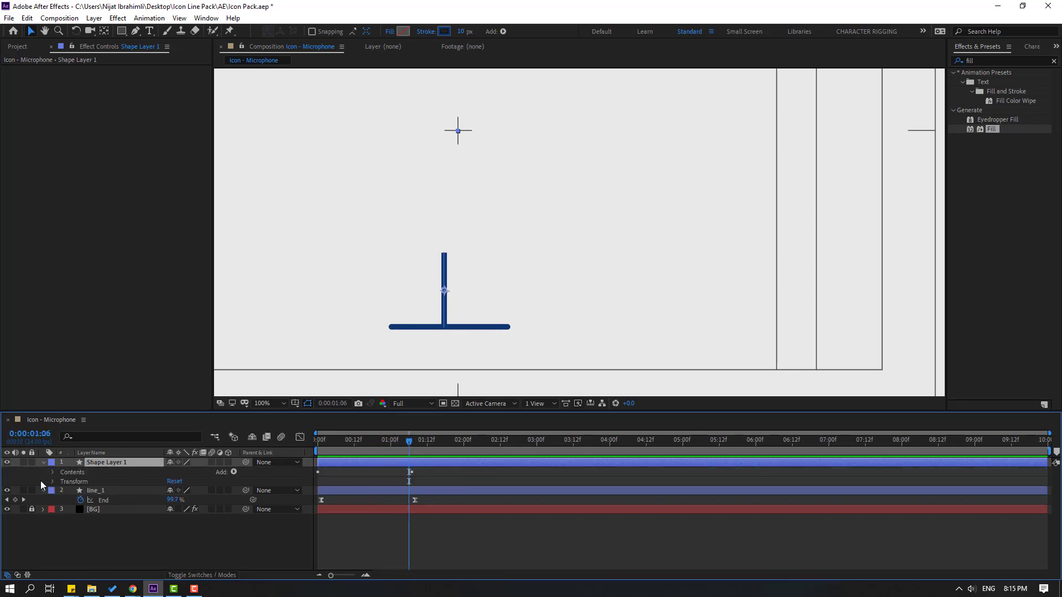
left_click(43, 490)
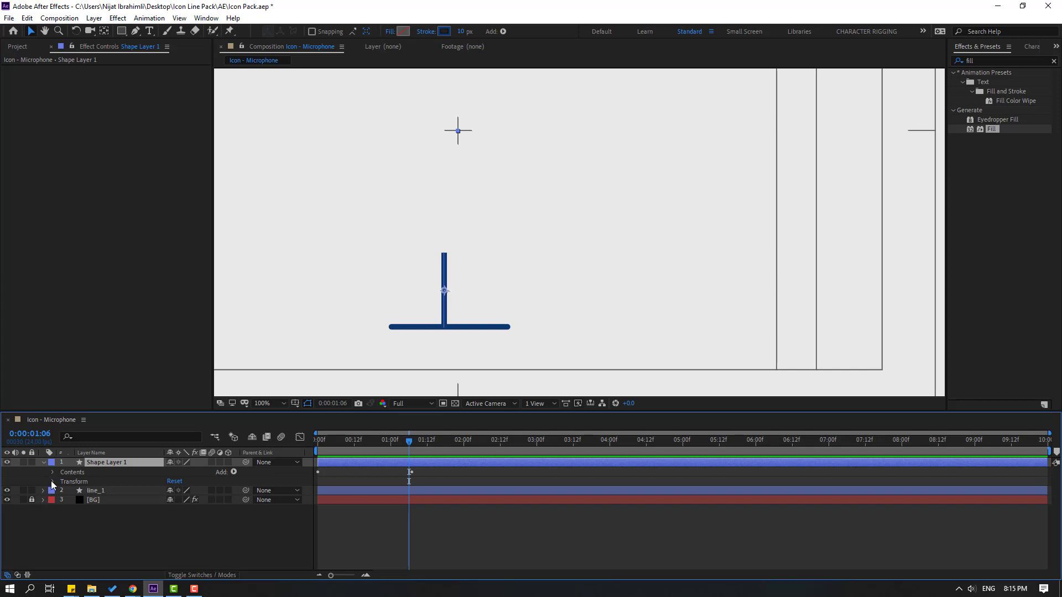
left_click(53, 473)
left_click(62, 482)
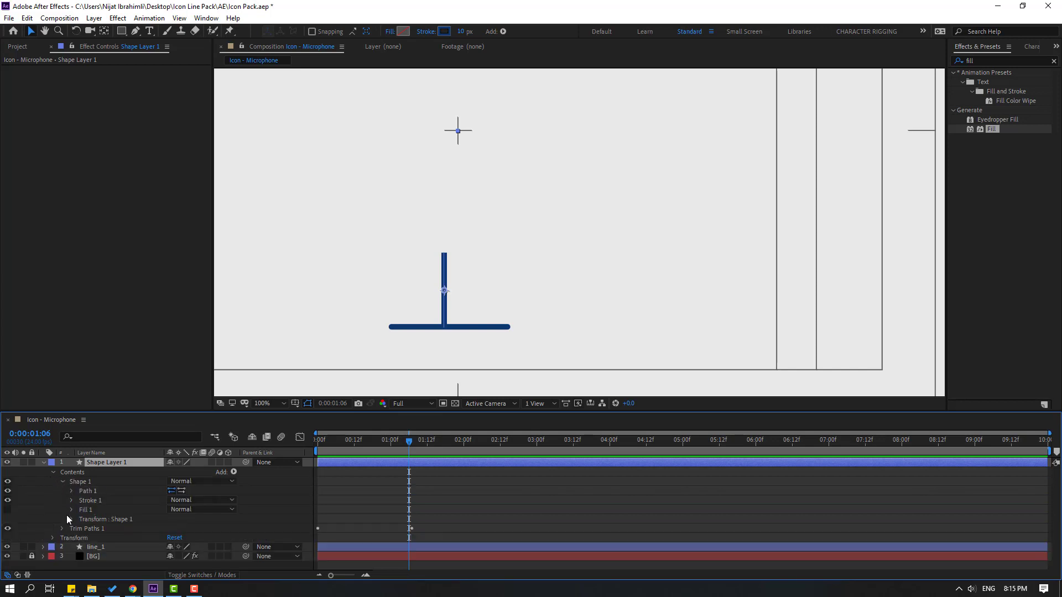
left_click(71, 500)
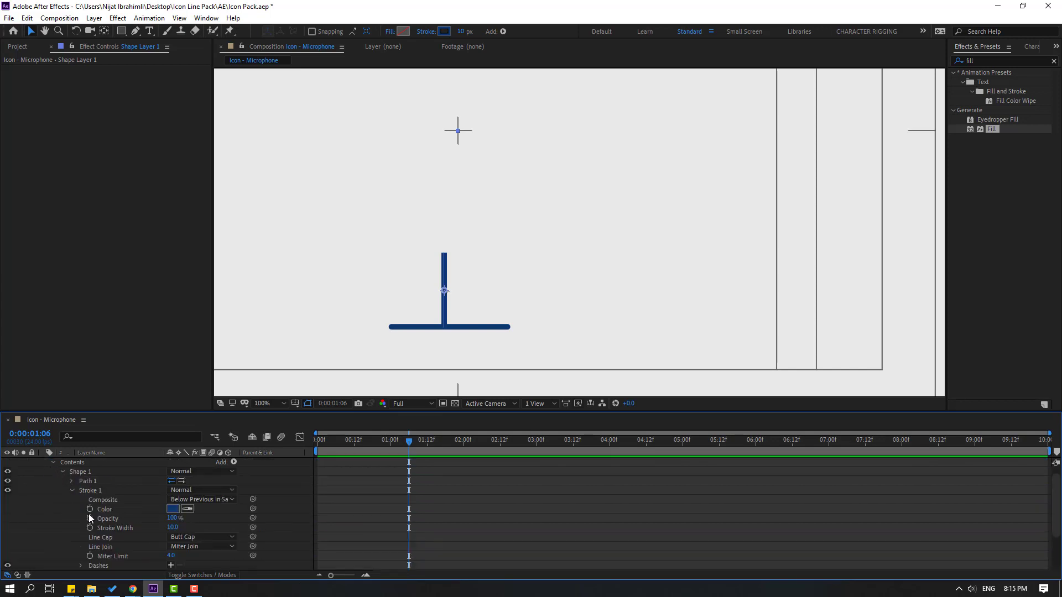
left_click(191, 537)
left_click(190, 513)
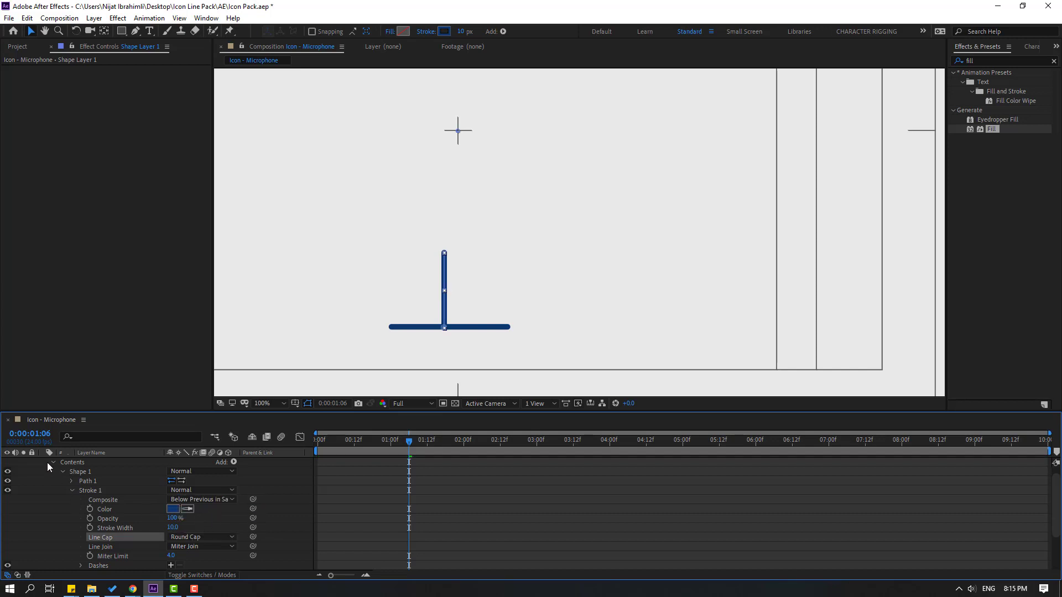
scroll(47, 466, "up", 1)
left_click(158, 523)
- Reveal the End keyframes of line_1 and the vertical line's layer, and place the playhead on their last keyframes at 0:00:01:08
left_click_drag(394, 445, 366, 450)
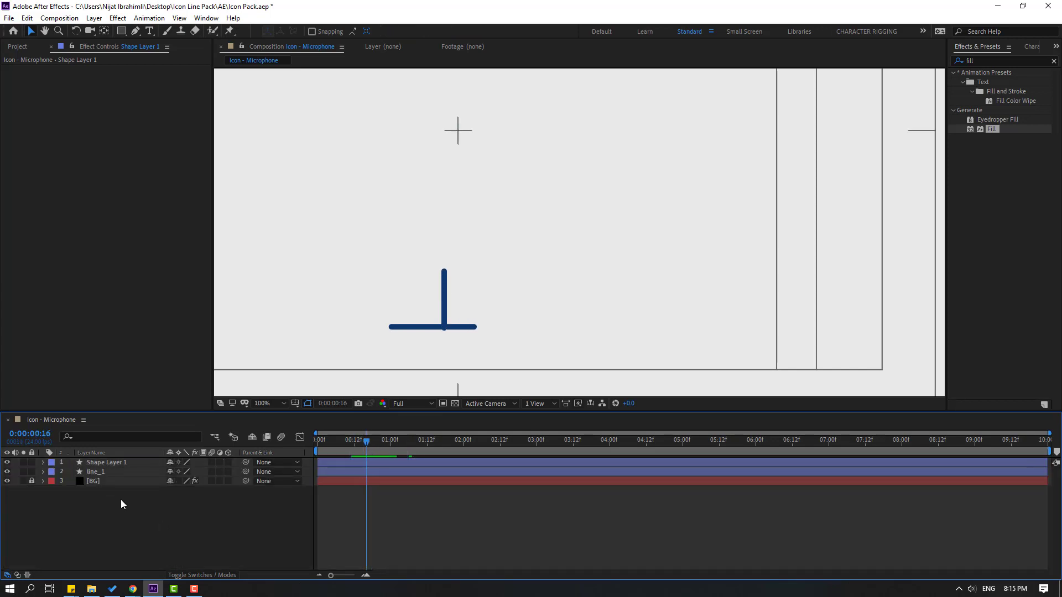
left_click(95, 472)
key("u")
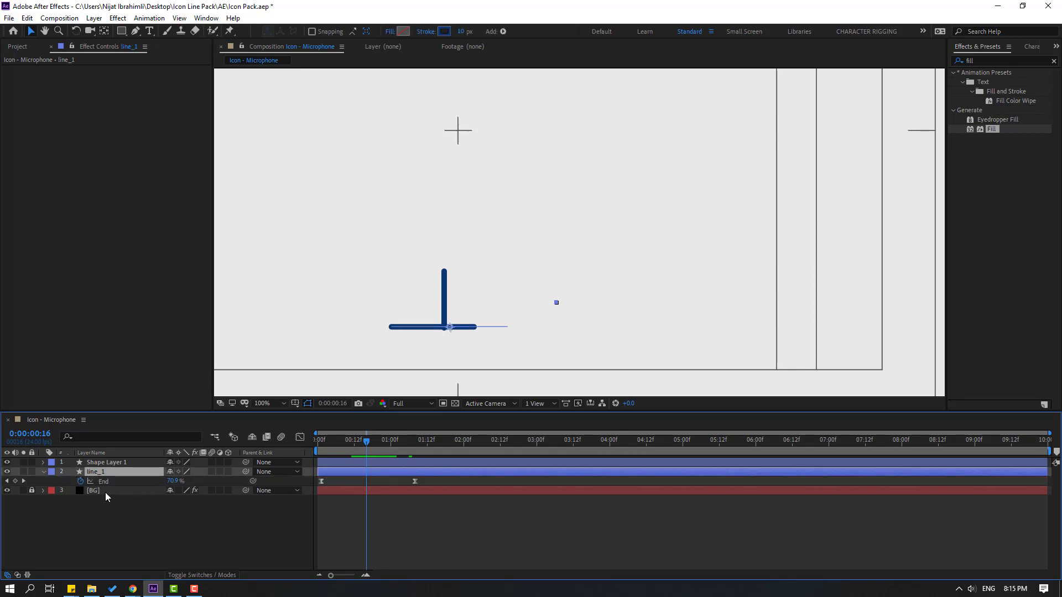
left_click(116, 463)
key("u")
left_click_drag(377, 441, 433, 464)
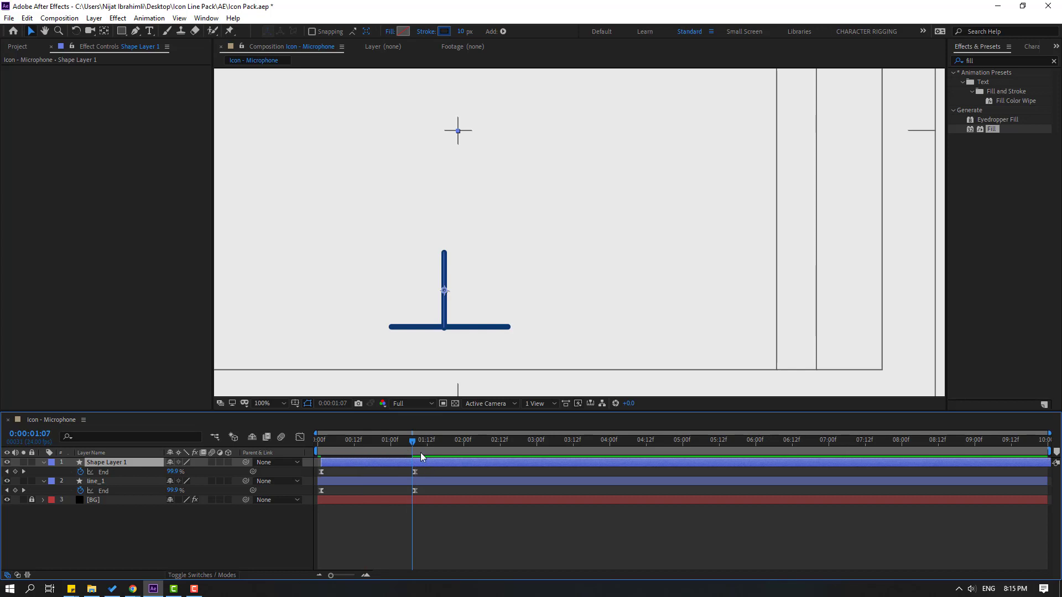
left_click(415, 445)
left_click(141, 526)
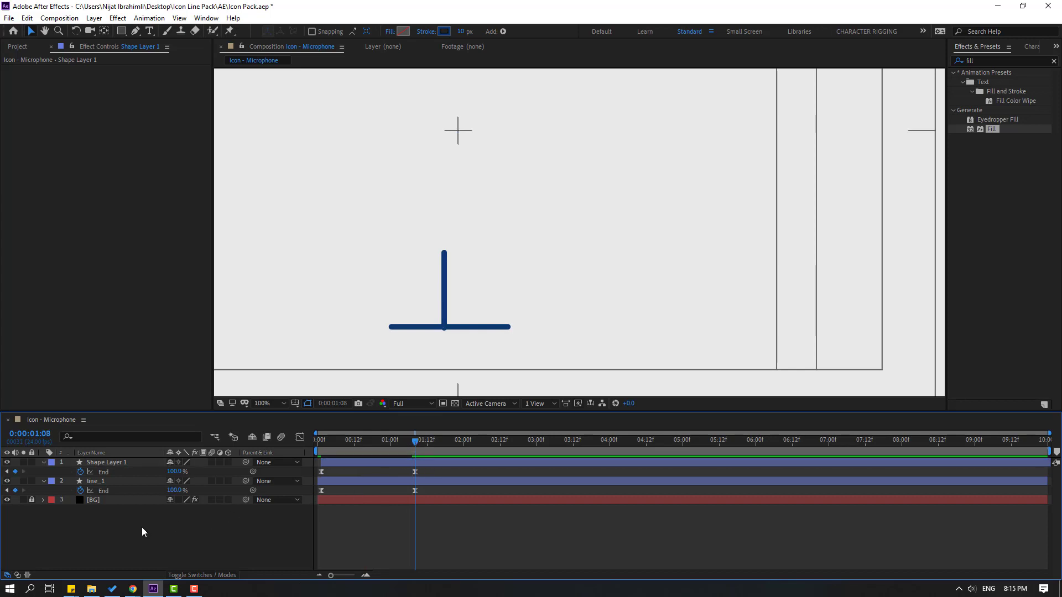
scroll(533, 232, "down", 1)
left_click_drag(533, 232, 492, 264)
key("v")
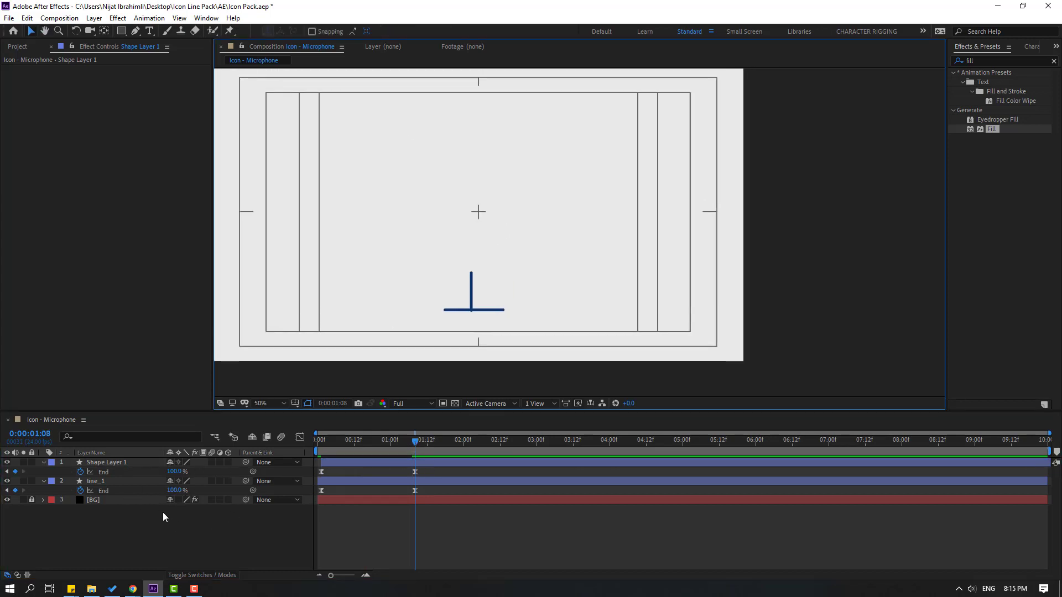
- Draw an unfilled circle with the Ellipse tool on a new shape layer, above the vertical stand line
left_click(163, 512)
left_click_drag(121, 33, 163, 53)
key("q")
key("q")
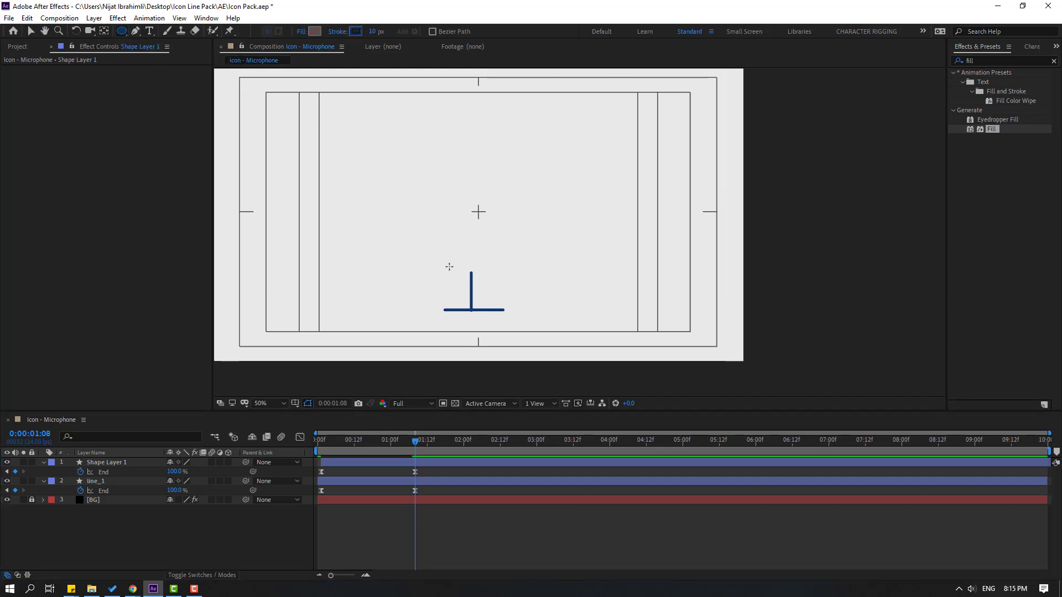
left_click_drag(430, 180, 494, 243)
left_click(31, 32)
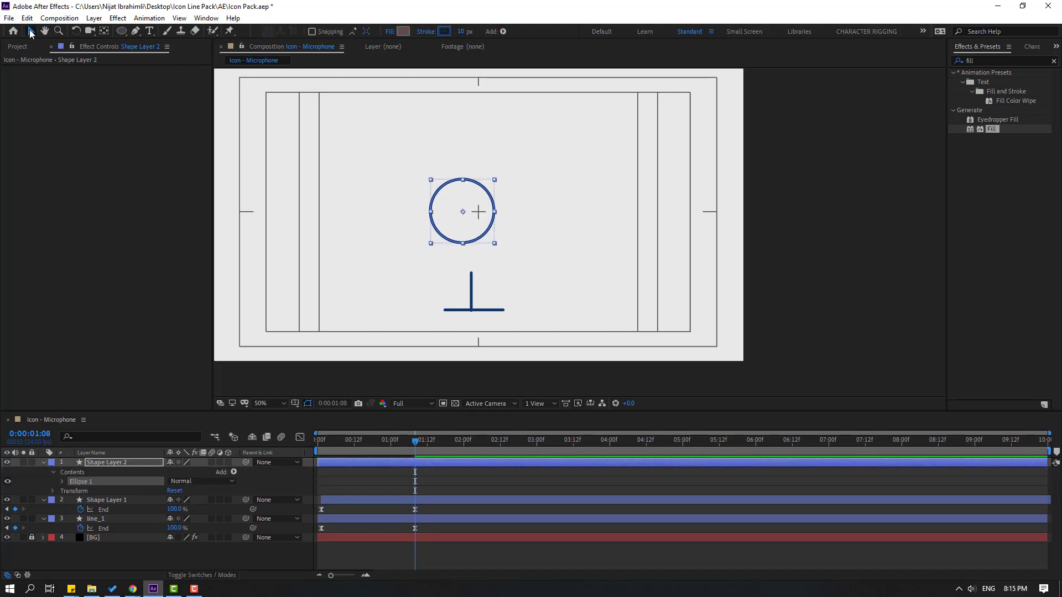
- Paste the copied animated Trim Paths into the circle's Ellipse 1 group with the playhead at 0:00:00:00
left_click_drag(412, 445, 309, 449)
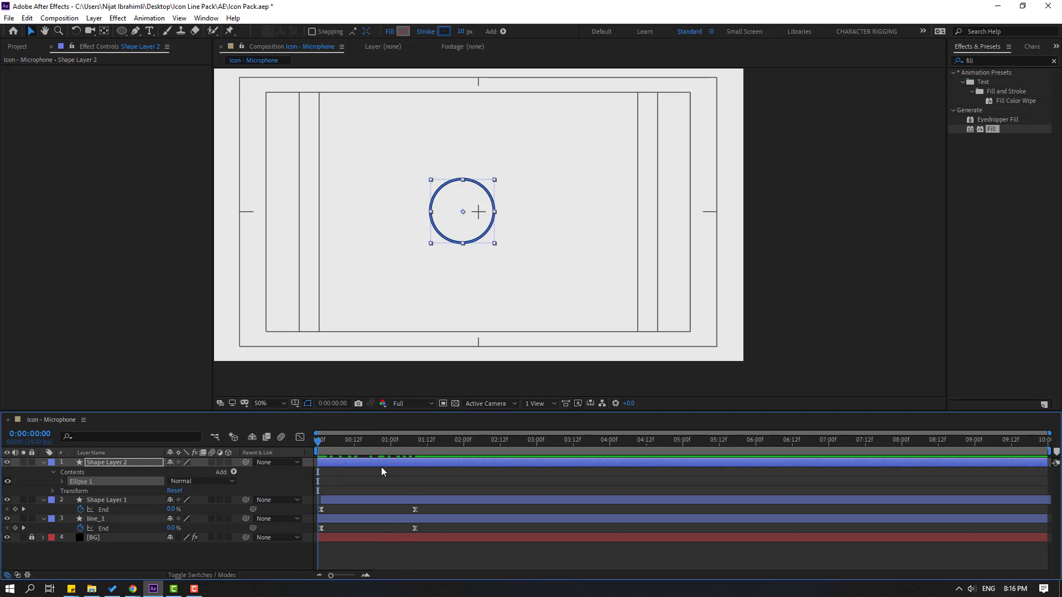
key("ctrl+v")
left_click(336, 471)
- Add an End keyframe for the circle at 0:00:00:11, where it is a half arc, and delete its final End keyframe
mouse_move(318, 441)
left_mouse_down()
mouse_move(406, 443)
mouse_move(352, 450)
left_mouse_up()
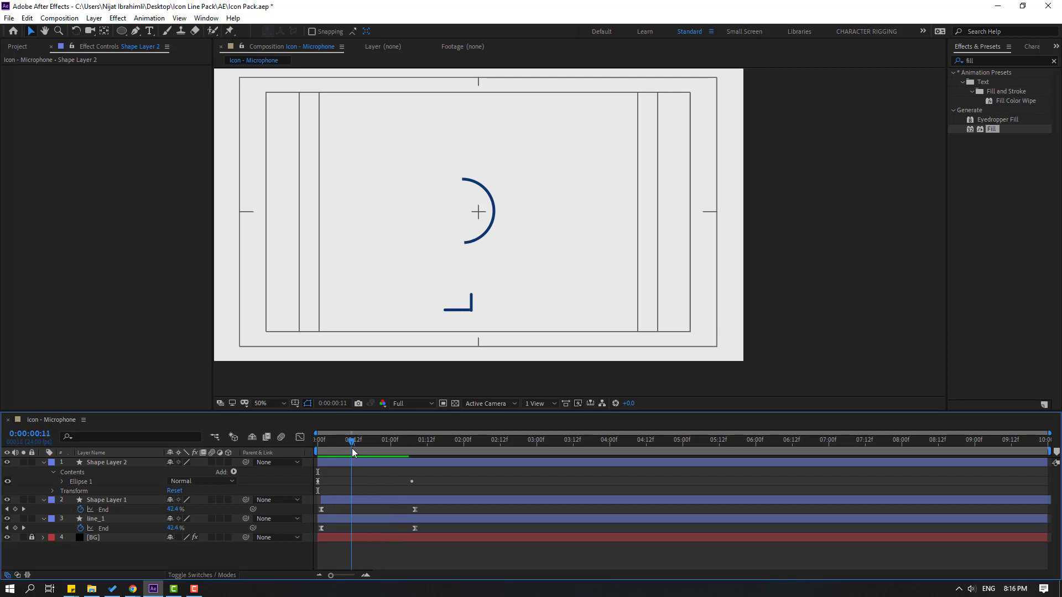
left_click(106, 464)
key("u")
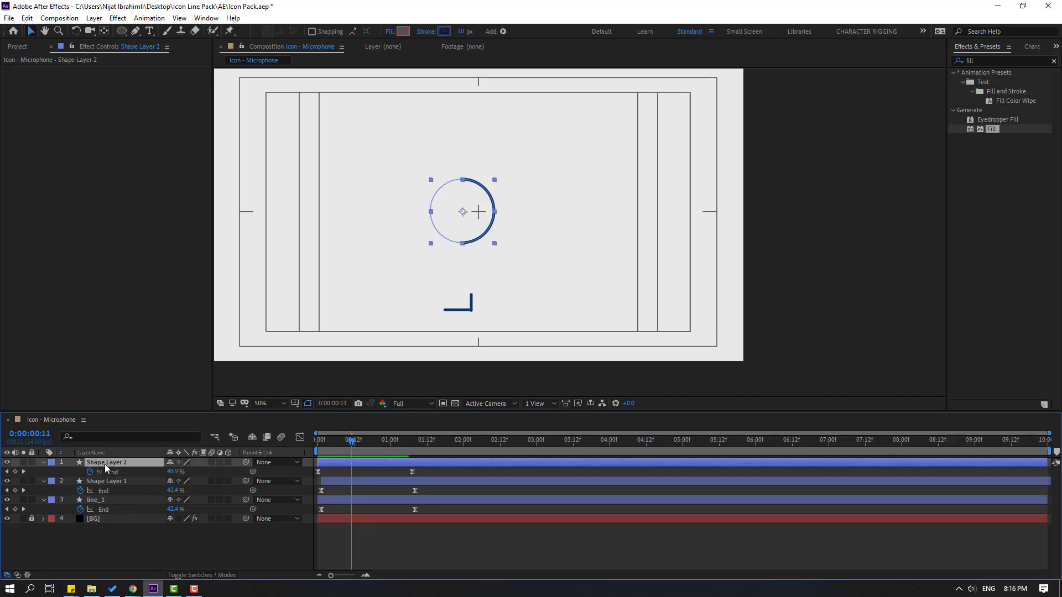
left_click(15, 472)
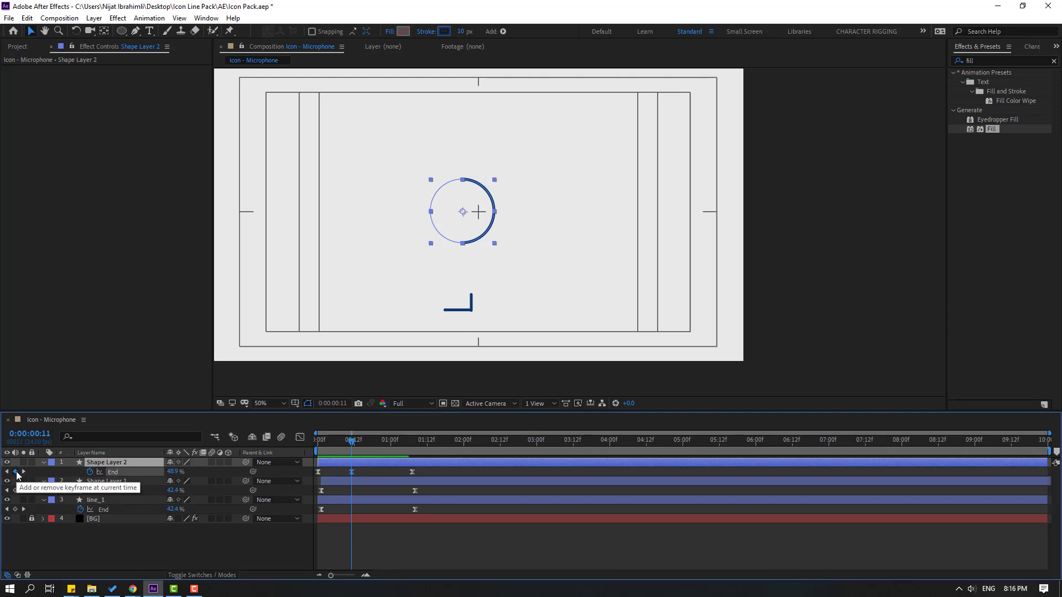
left_click(412, 473)
key("Delete")
mouse_move(344, 440)
left_mouse_down()
mouse_move(329, 443)
mouse_move(352, 443)
left_mouse_up()
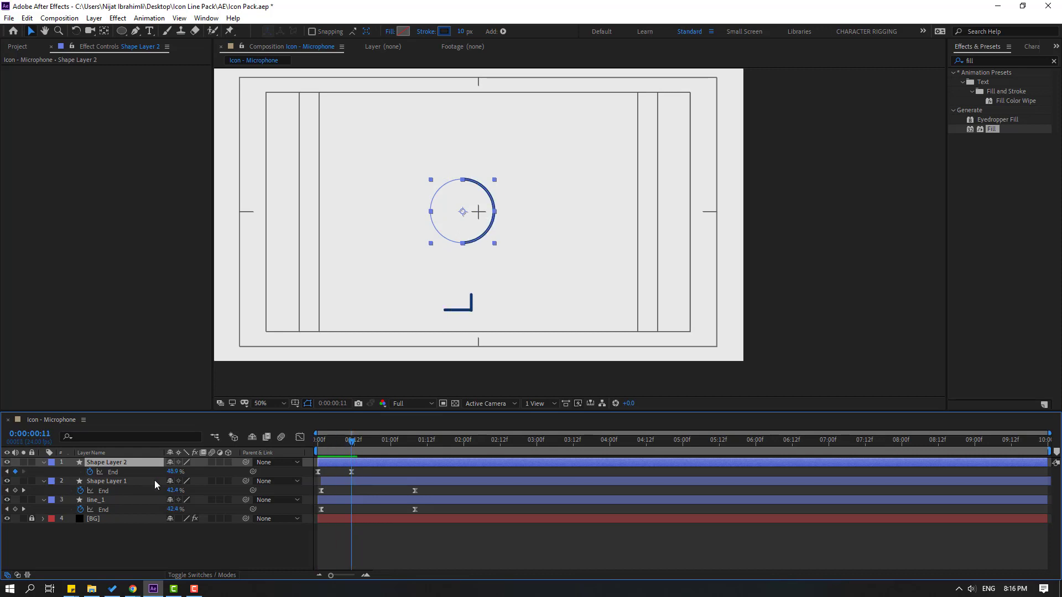
- Set the half-circle layer's Rotation to 90°
key("r")
type("90")
key("Return")
left_click(422, 549)
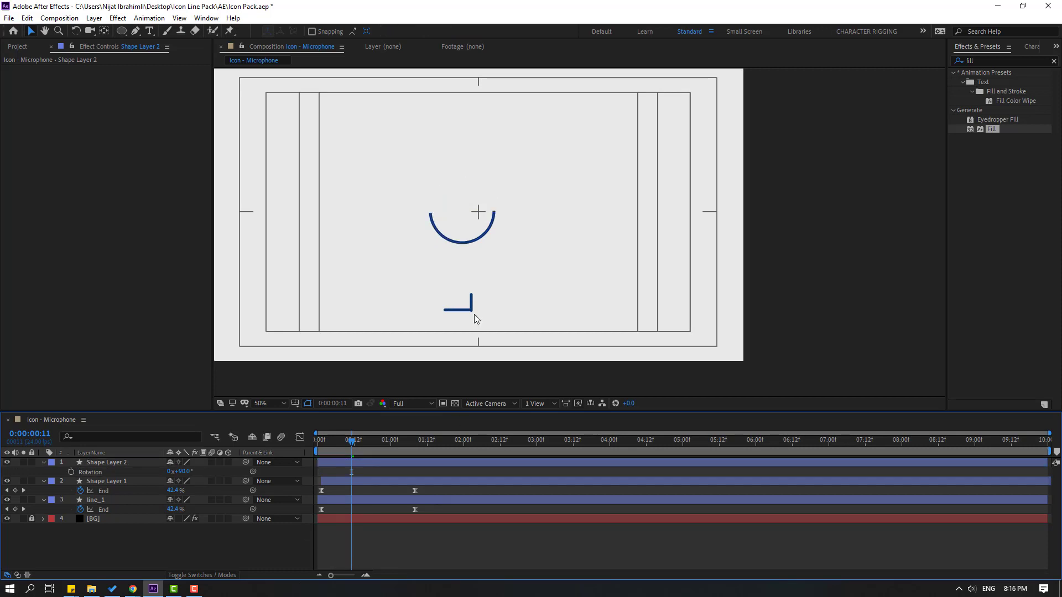
- Move the half-circle so its lowest point sits centred on the upper end of the vertical line, and preview the animation
scroll(473, 314, "up", 1)
left_click_drag(382, 441, 476, 456)
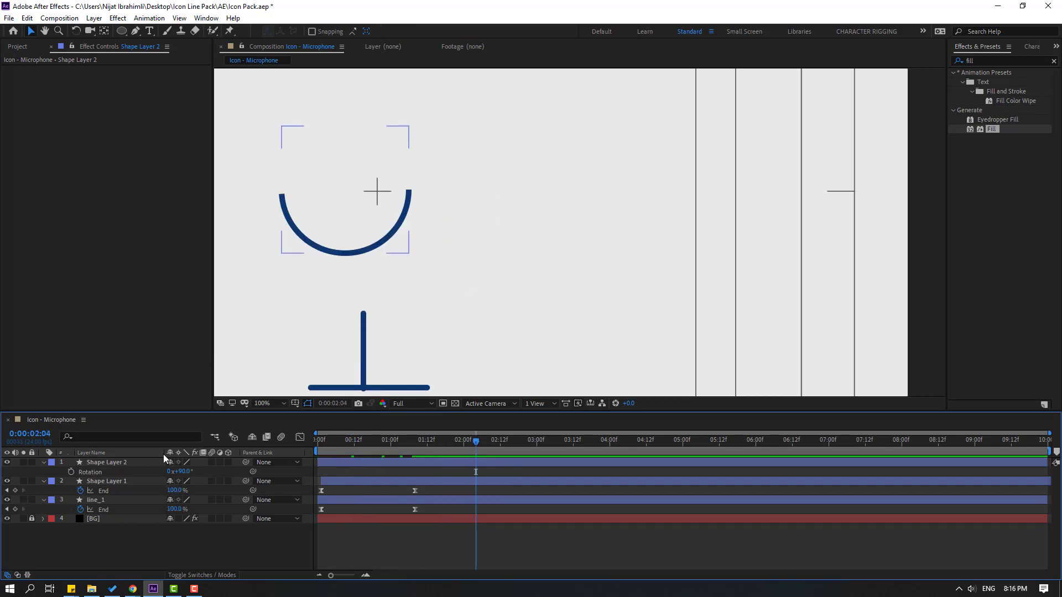
left_click_drag(345, 192, 364, 250)
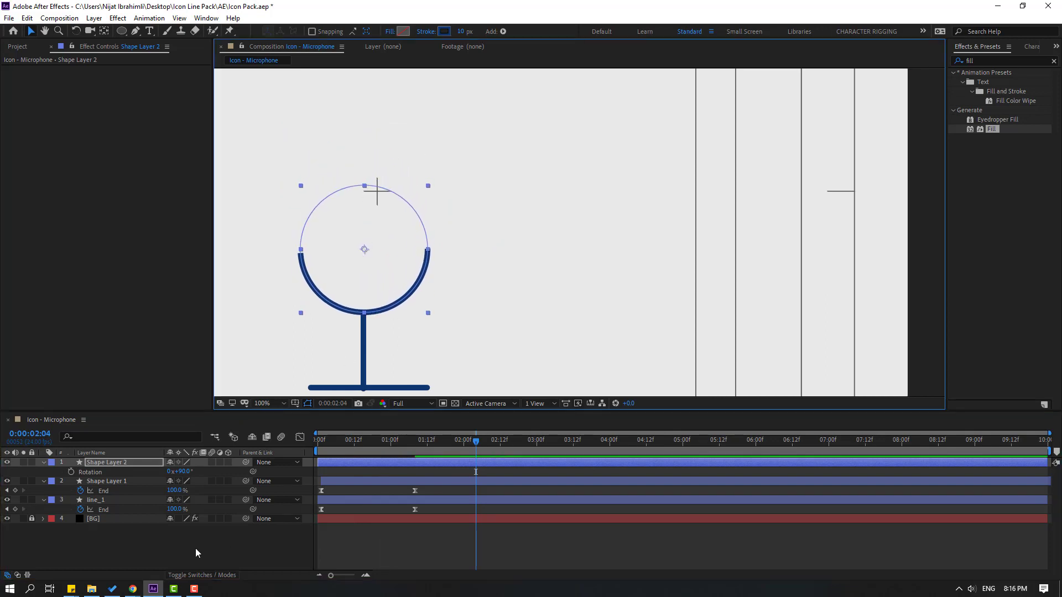
left_click_drag(429, 440, 364, 440)
key("space")
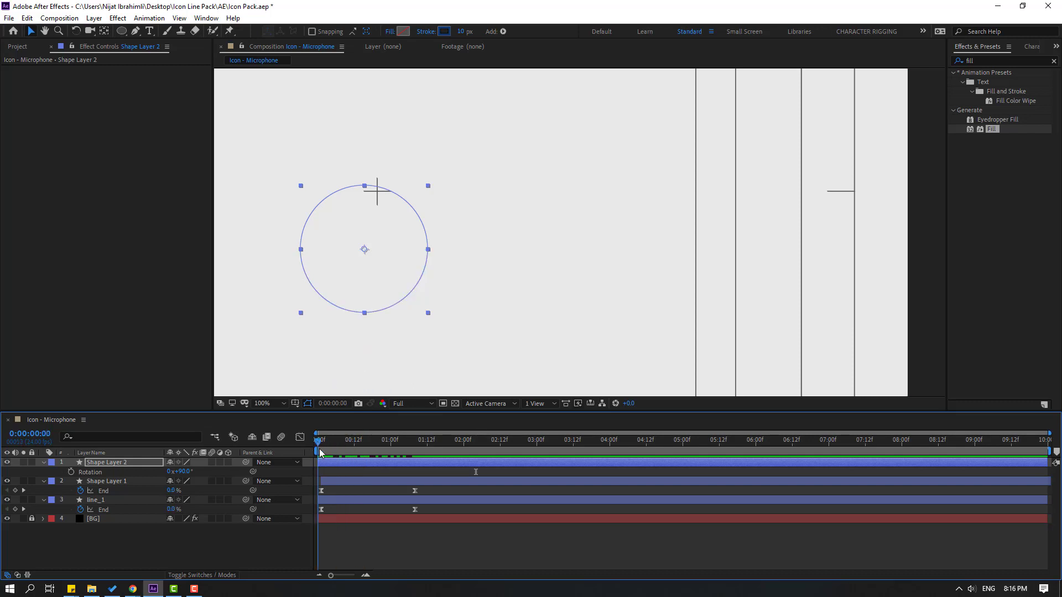
- Set the half-circle's Stroke 1 Line Cap to Round Cap and collapse its layer
left_click(43, 463)
left_click(52, 481)
left_click(53, 472)
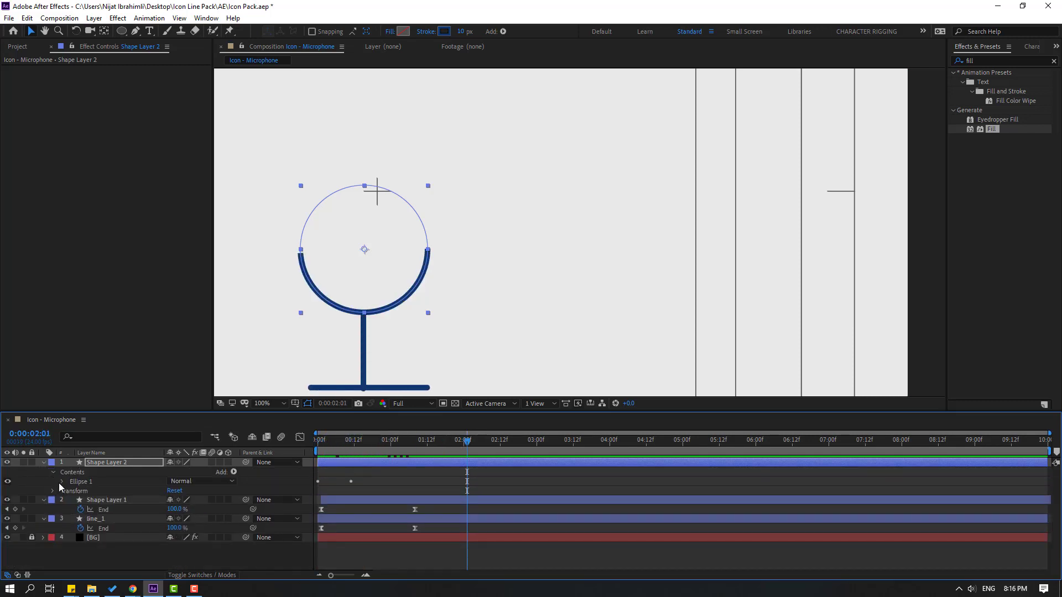
left_click(61, 481)
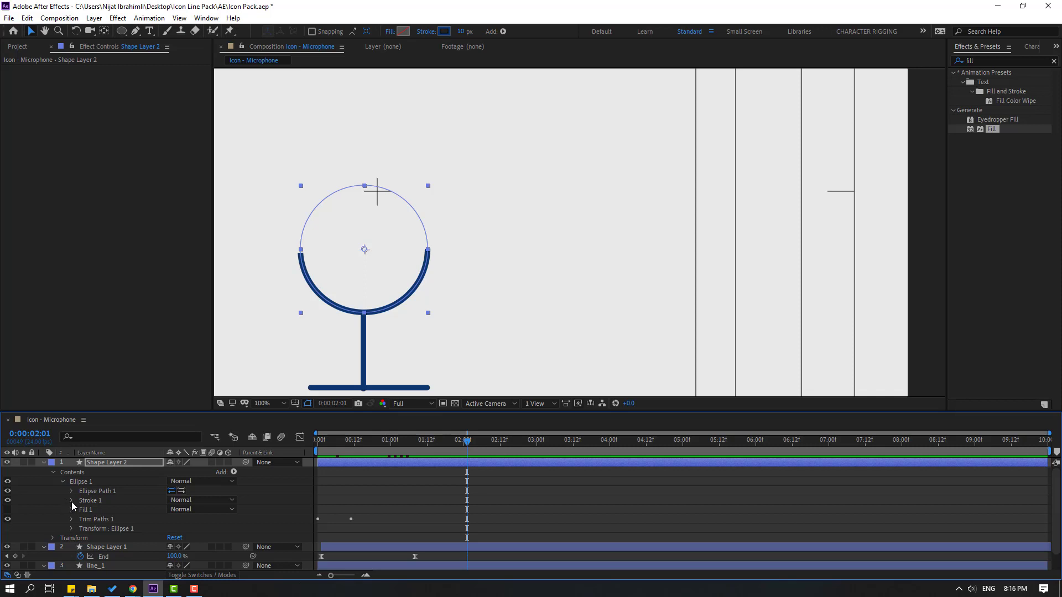
left_click(71, 500)
left_click(188, 537)
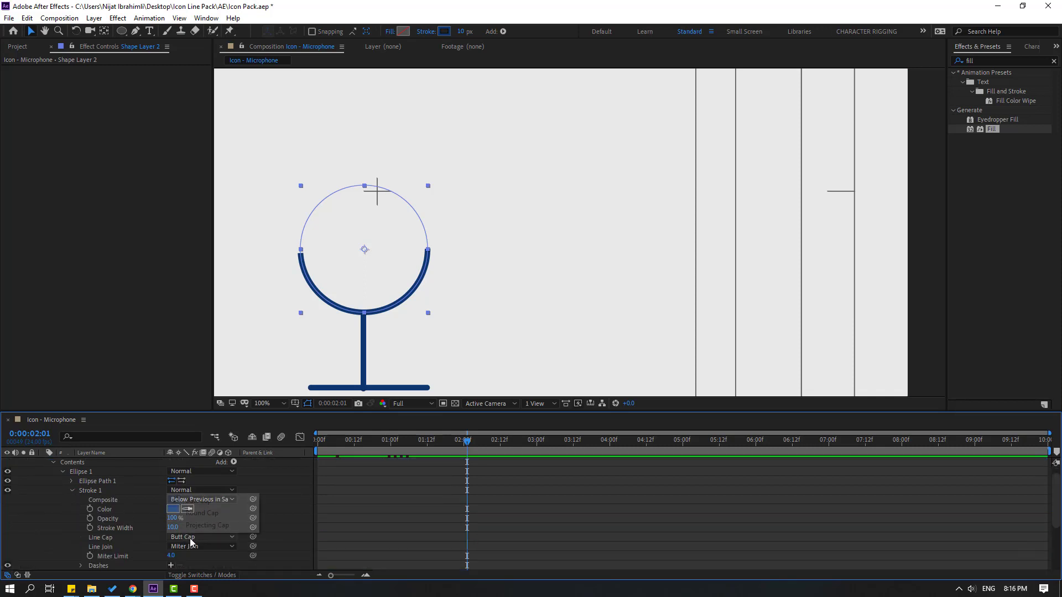
left_click(194, 517)
left_click(19, 521)
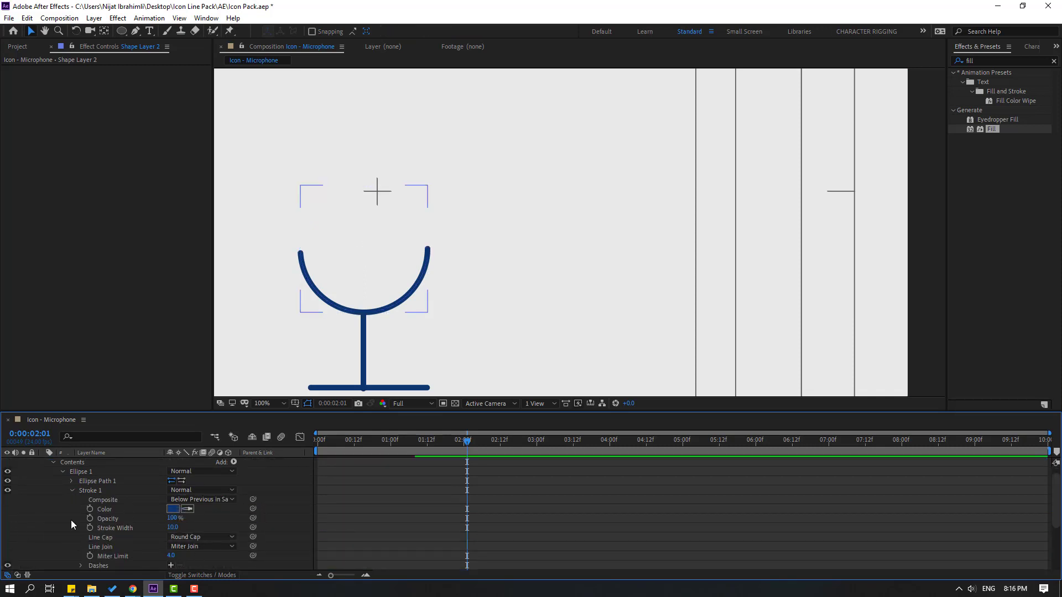
scroll(71, 520, "up", 1)
left_click(44, 461)
scroll(343, 287, "down", 2)
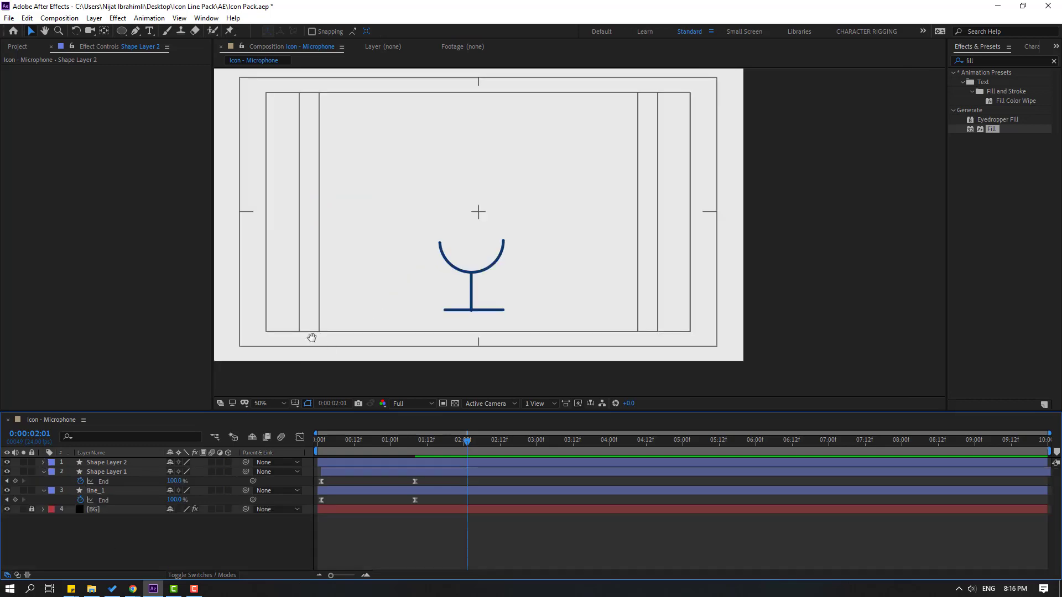
- Collapse the two line layers and rename the vertical line's layer to line_2
left_click(44, 471)
left_click(43, 481)
left_click(111, 471)
key("Return")
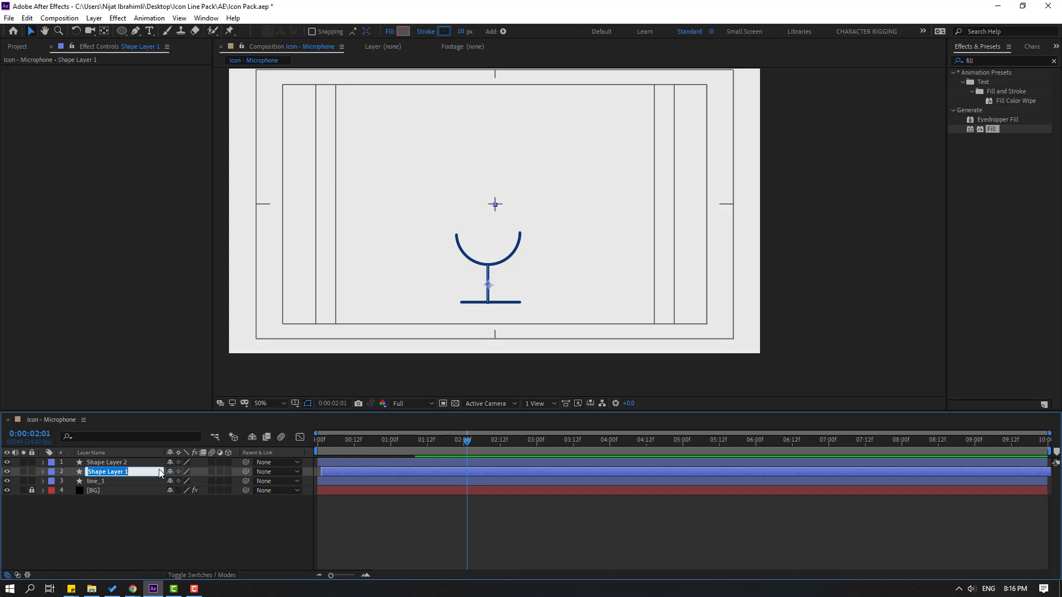
type("line_2")
key("Return")
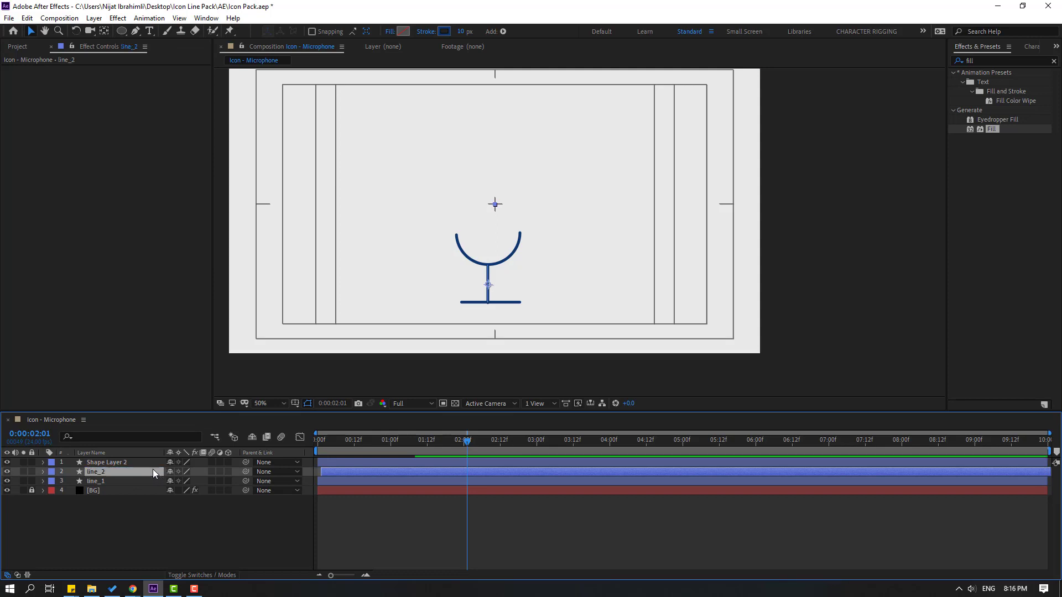
- Set the stroke width of line_1 to 20 px
left_click(105, 481)
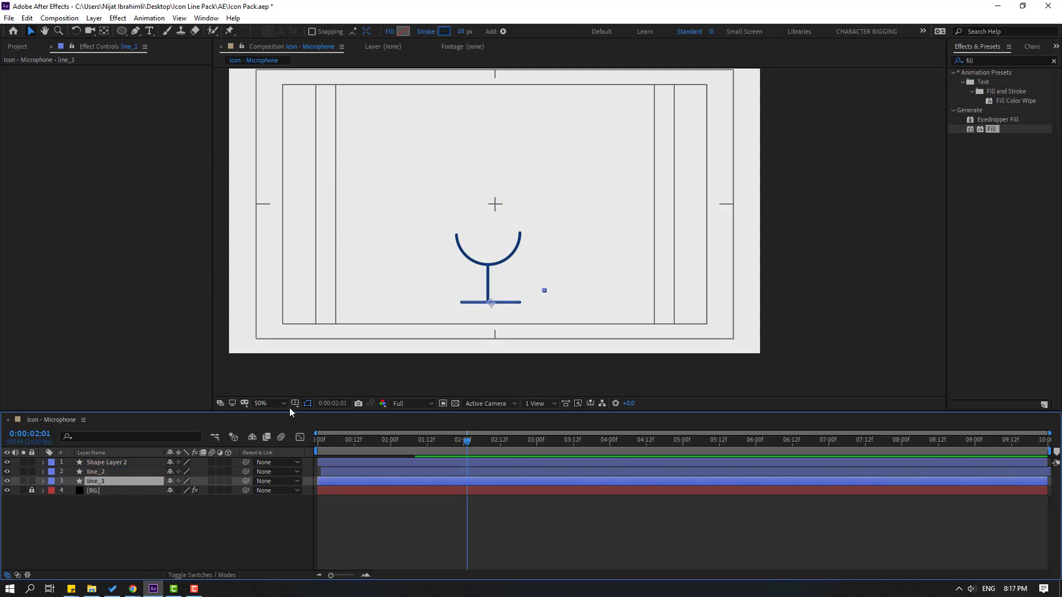
left_click(461, 32)
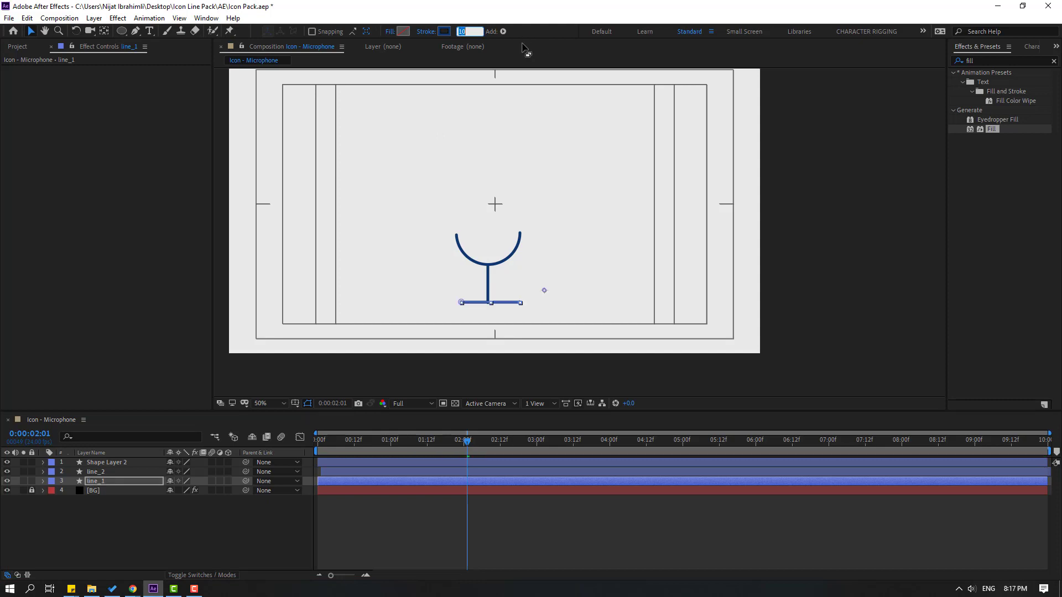
type("20")
key("Return")
left_click(541, 533)
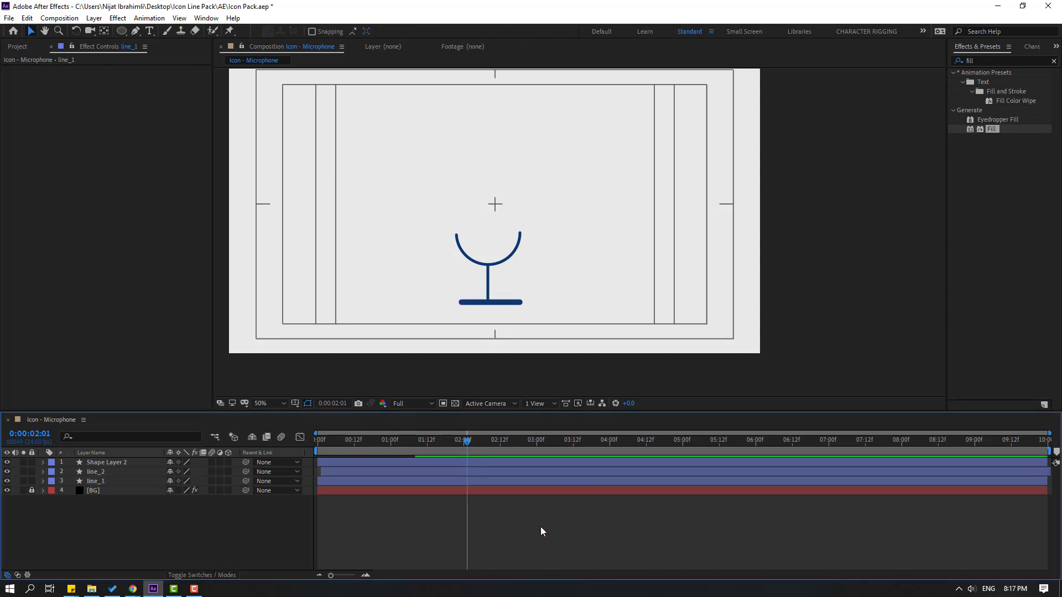
mouse_move(467, 445)
left_mouse_down()
mouse_move(362, 450)
mouse_move(467, 449)
left_mouse_up()
- Set the stroke width of line_2 and the half-circle layer to 20 px each, and preview the animation
left_click(111, 471)
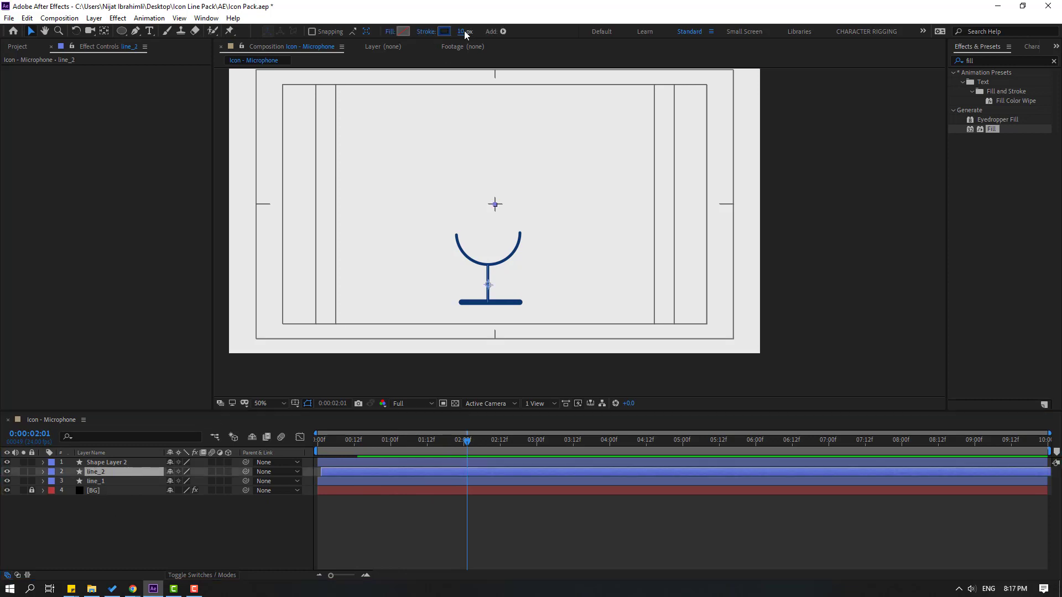
left_click(76, 530)
left_click(110, 462)
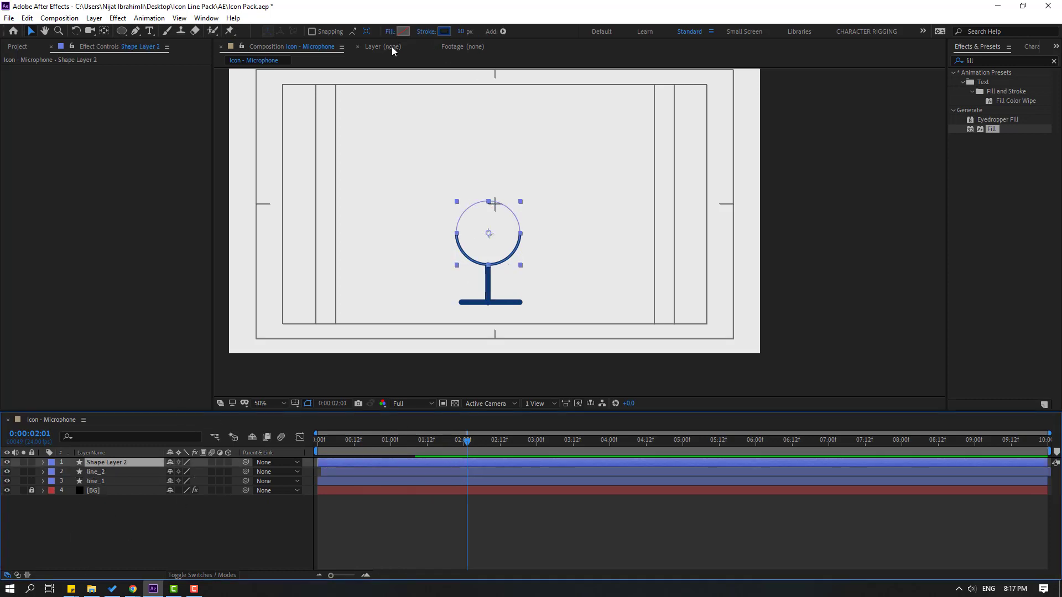
left_click(461, 32)
type("20")
left_click(565, 509)
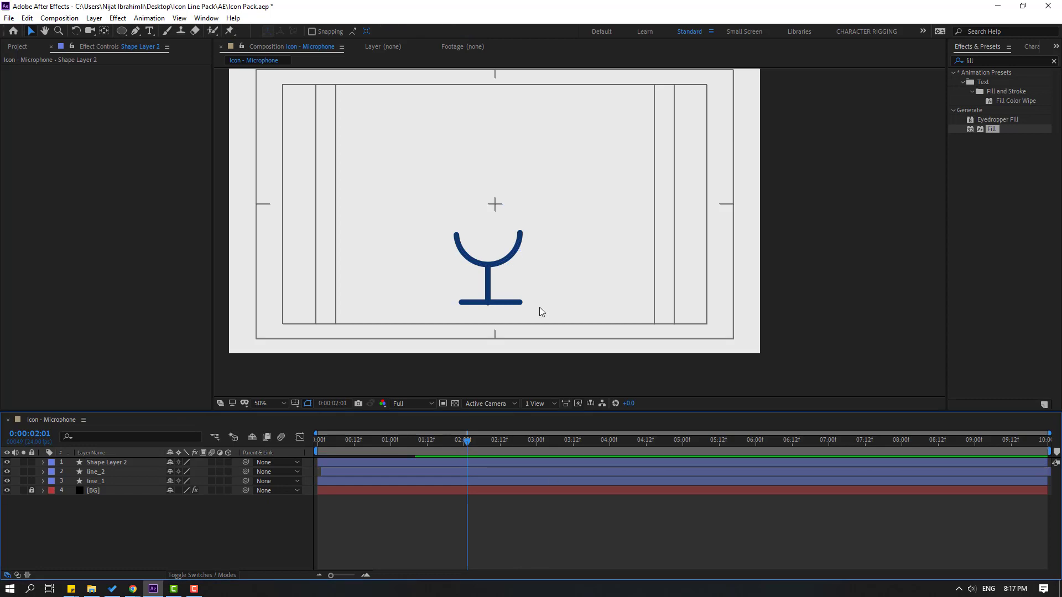
scroll(539, 306, "up", 2)
key("space")
key("space")
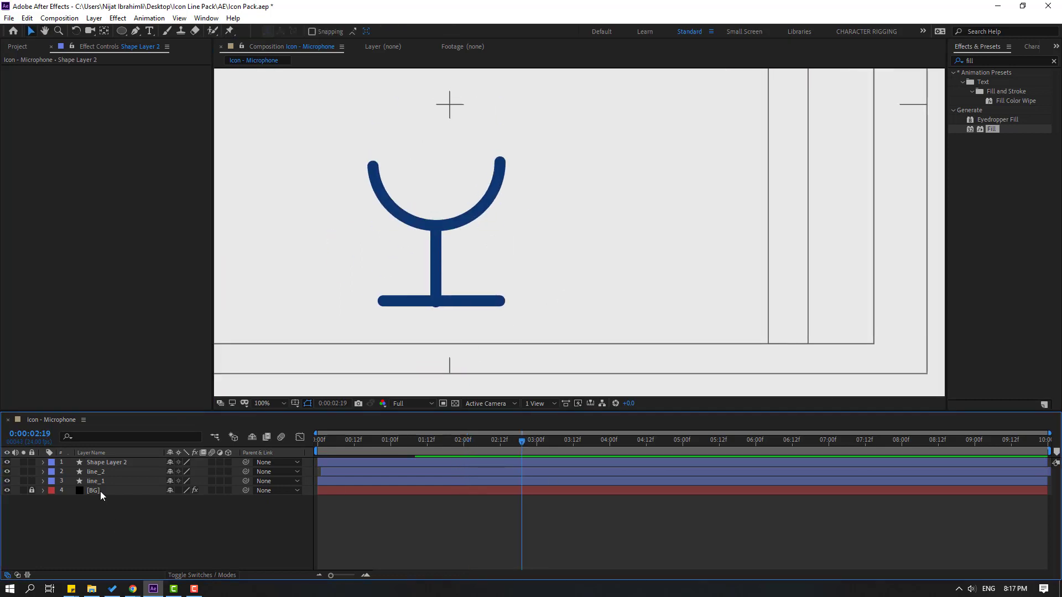
- Shorten the line_1 base line with the Pen tool by moving its right endpoint inward, close to the vertical line
left_click(111, 481)
left_click(135, 31)
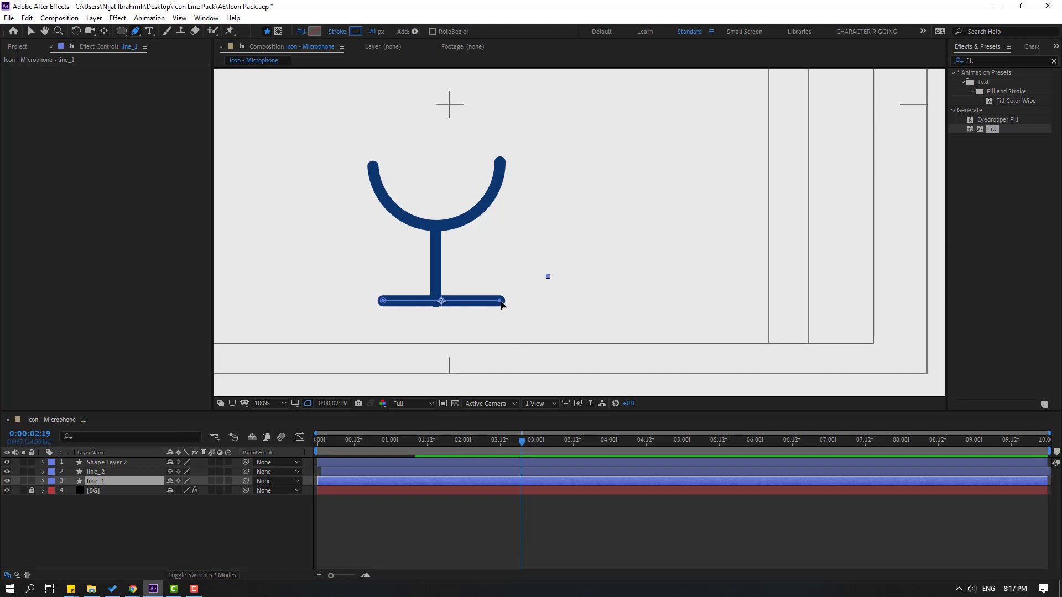
left_click_drag(500, 301, 456, 302)
left_click(479, 502)
key("v")
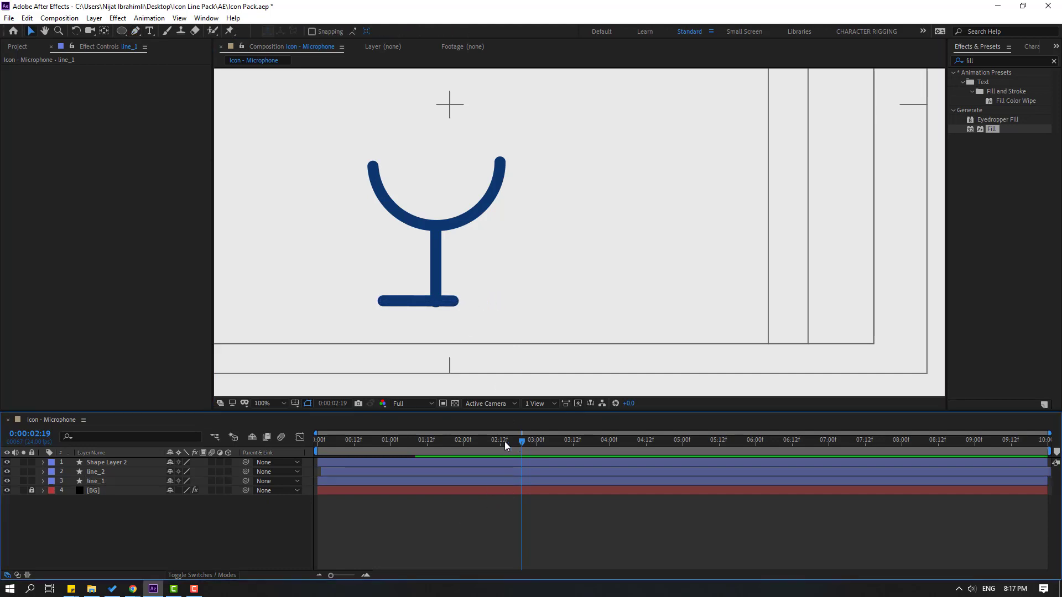
- Move the half-circle aside, to the upper right of the stand, to clear the upper end of line_2
mouse_move(504, 441)
left_mouse_down()
mouse_move(349, 442)
mouse_move(524, 442)
left_mouse_up()
left_click(94, 473)
scroll(443, 285, "up", 1)
left_click_drag(347, 313, 622, 286)
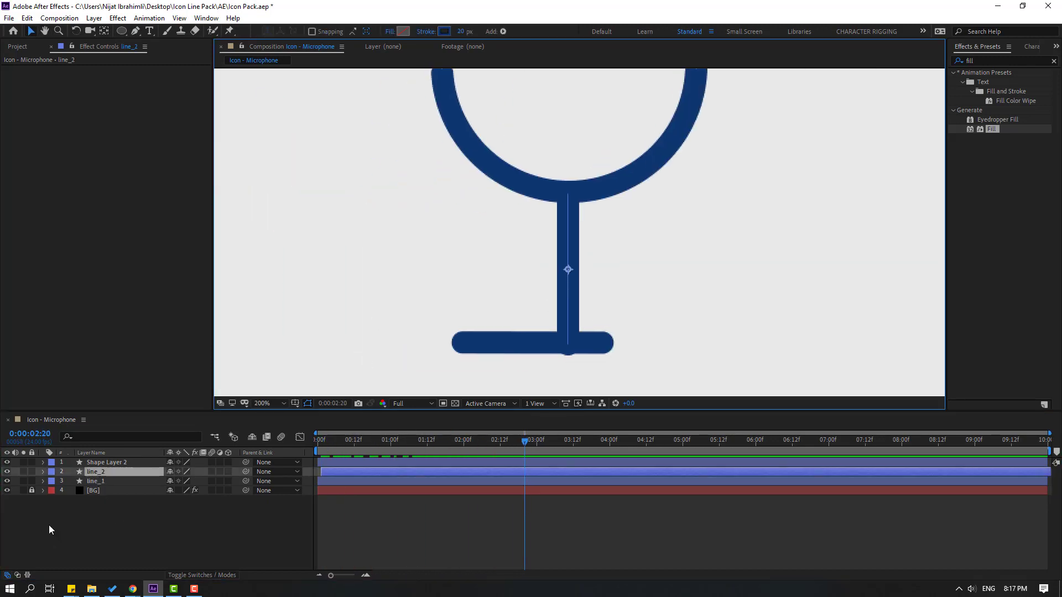
left_click(100, 463)
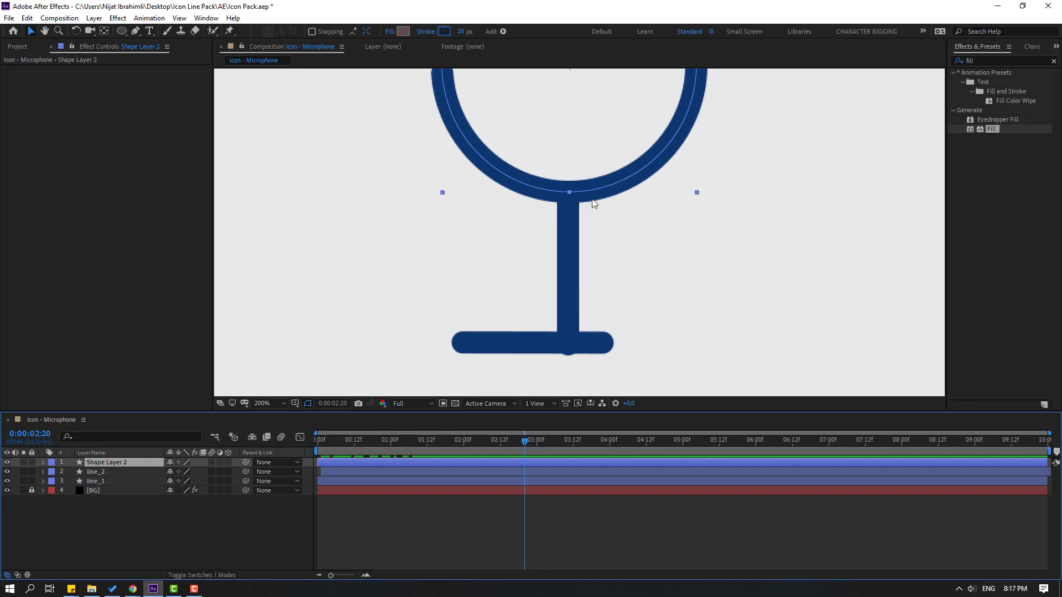
key("comma")
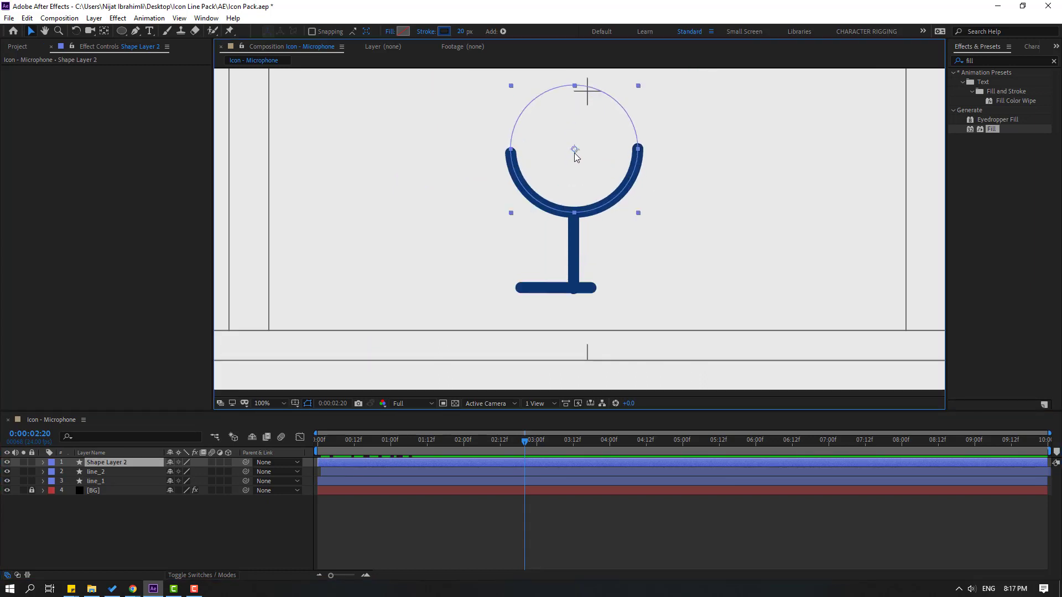
left_click_drag(574, 155, 714, 140)
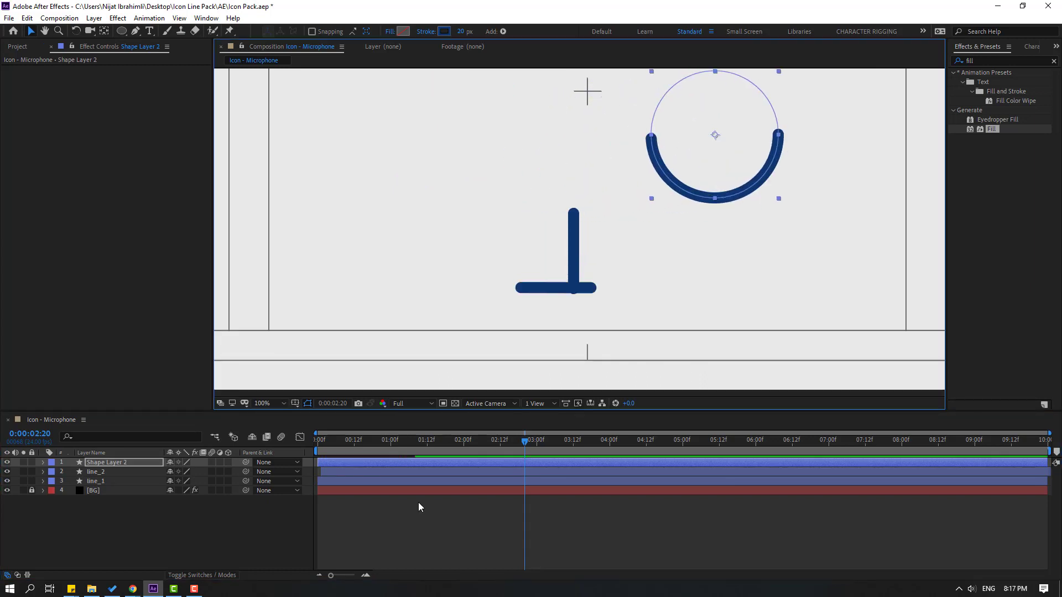
- Reposition line_2 so it stands centred on the shortened base line without protruding below it, and preview the animation
left_click(97, 471)
key("period")
mouse_move(524, 442)
left_mouse_down()
mouse_move(398, 442)
mouse_move(510, 443)
left_mouse_up()
left_click_drag(568, 272, 535, 262)
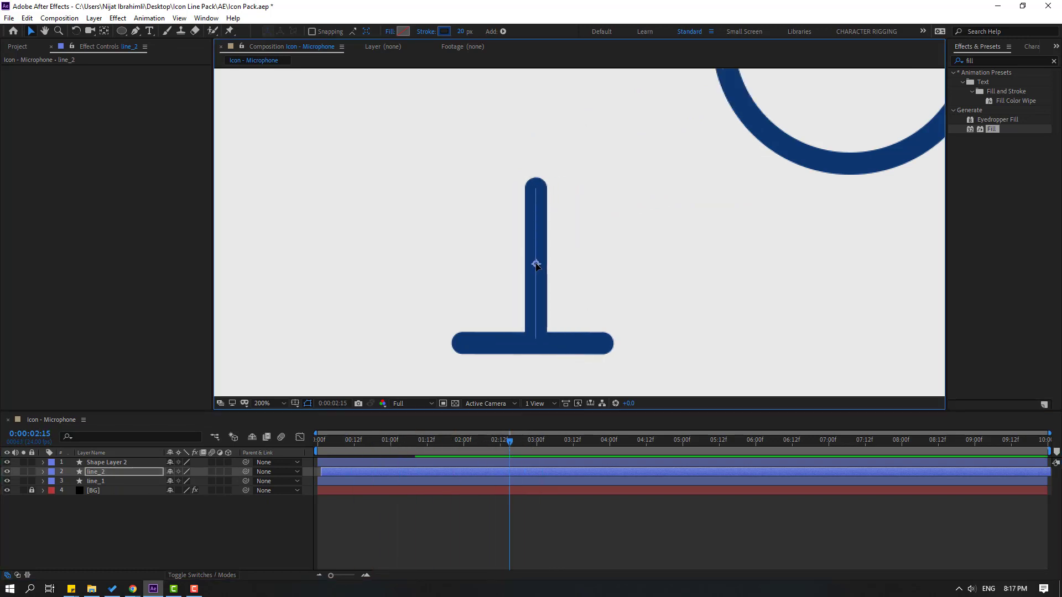
key("comma")
left_click(585, 519)
scroll(559, 346, "down", 1)
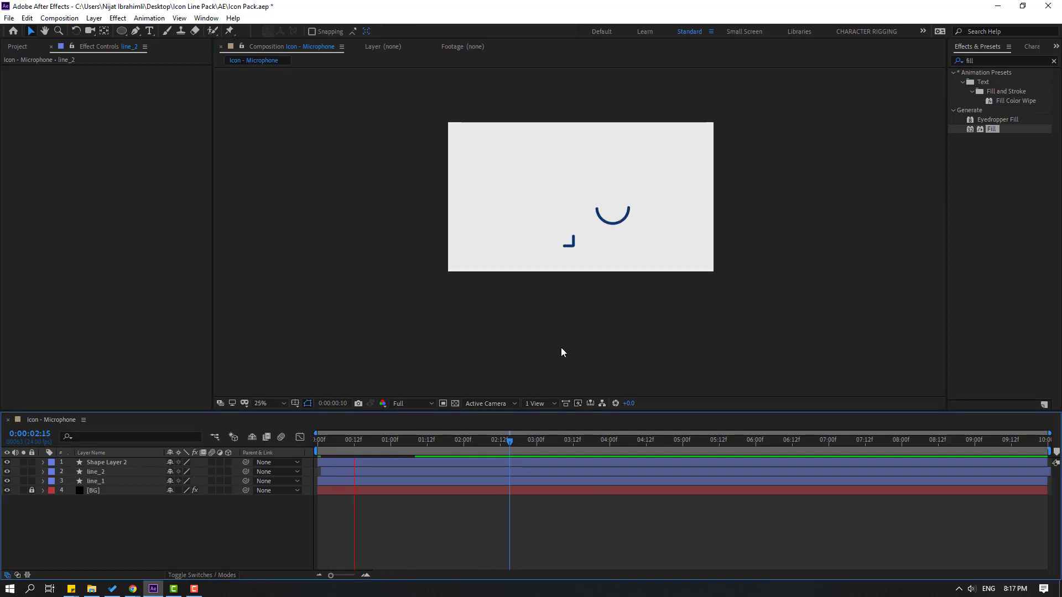
- Shift the line_2 layer in time so it starts at about 0:00:00:11, and preview the staggered animation
left_click(88, 470)
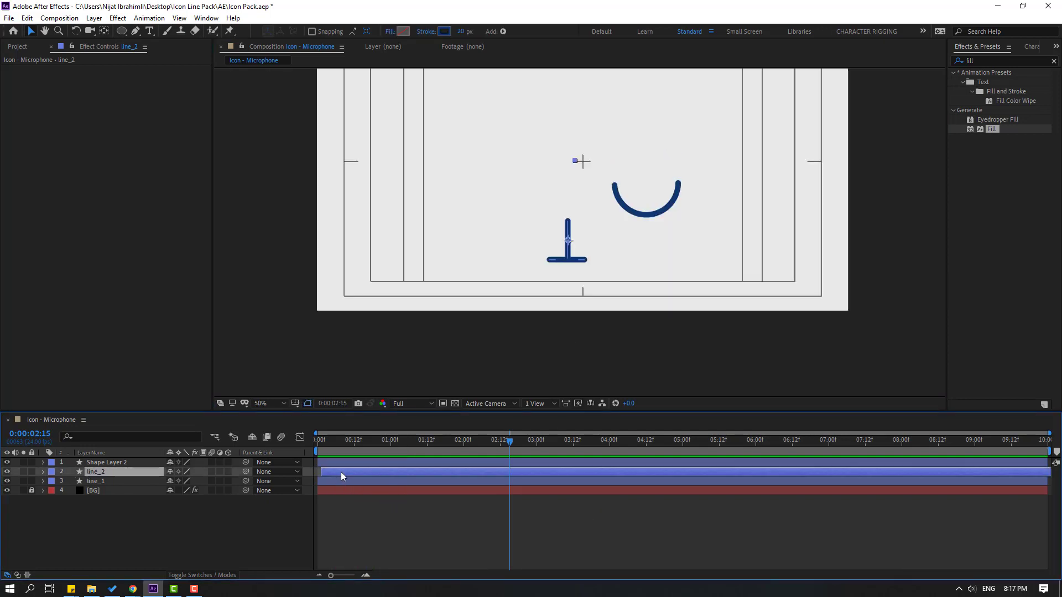
left_click_drag(341, 472, 362, 475)
key("space")
- Shorten the draw-on of line_1 and line_2 by moving their last End keyframes to about 0:00:00:17 and 0:00:01:03, and preview
key("space")
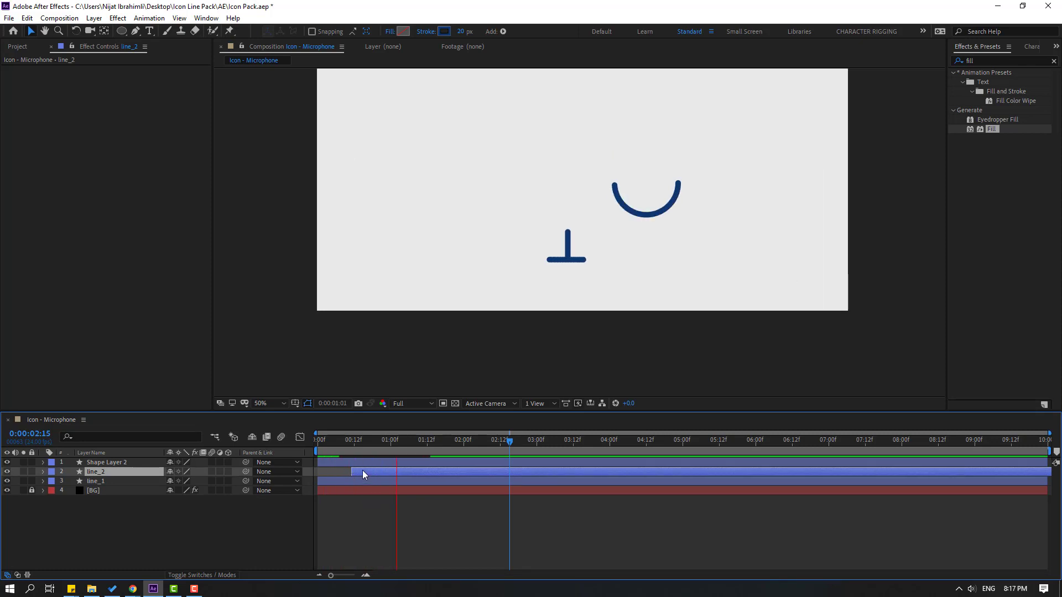
key("space")
left_click(96, 481)
left_click(97, 503)
left_click(98, 480)
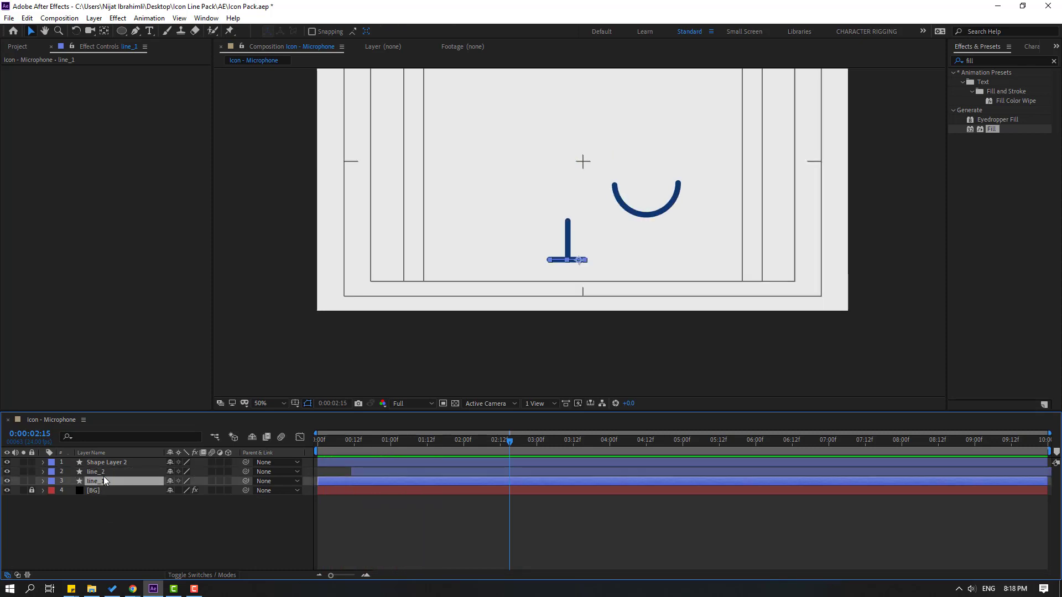
left_click(104, 473, "shift")
key("u")
left_click_drag(454, 483, 384, 500)
left_click(397, 536)
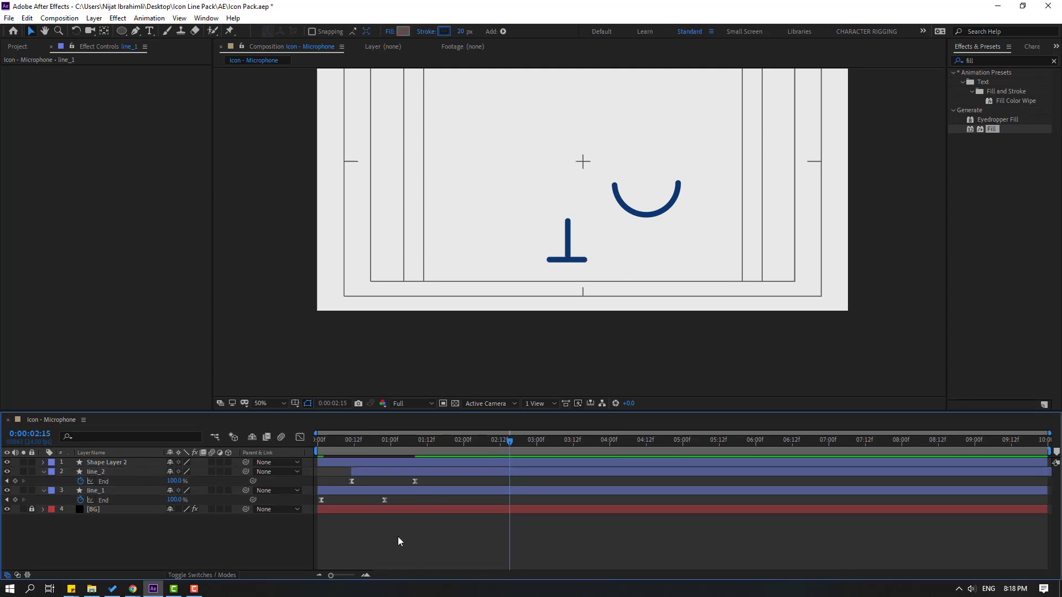
key("space")
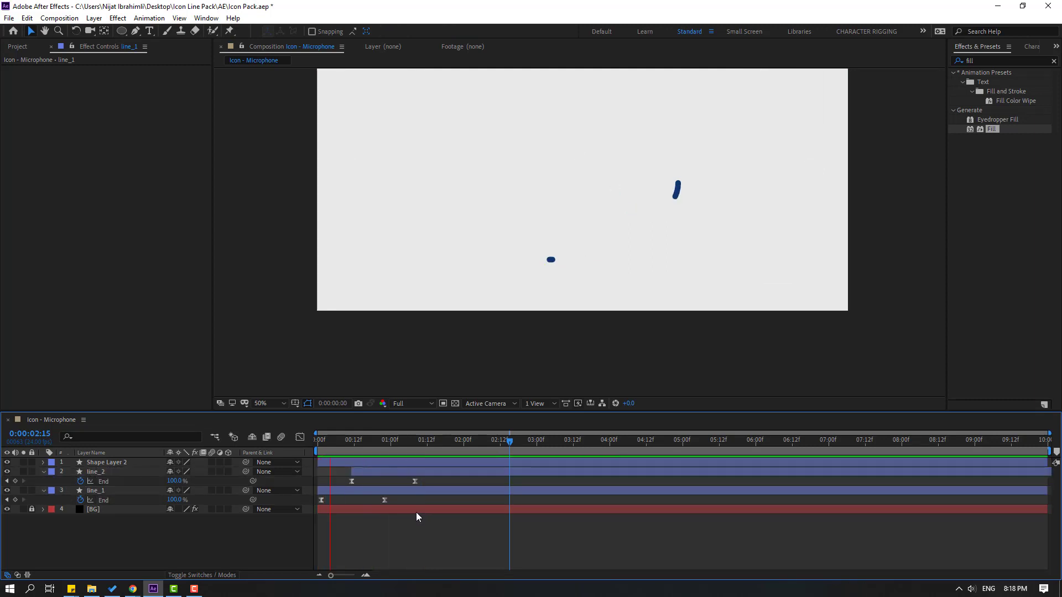
left_click_drag(424, 484, 381, 510)
left_click_drag(383, 500, 369, 504)
key("space")
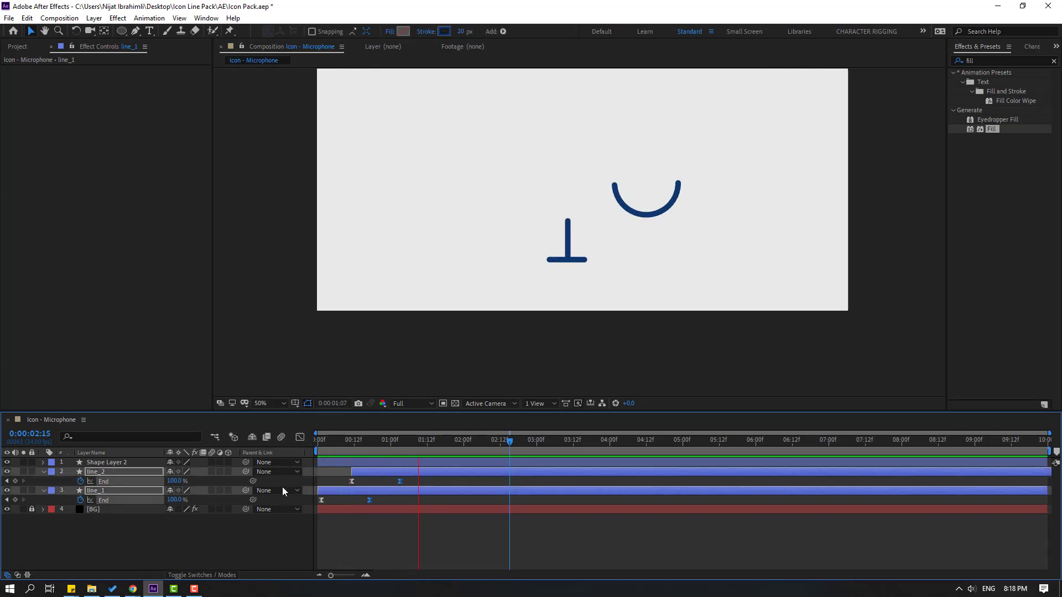
key("space")
- Shift the line_2 layer earlier so it starts at about 0:00:00:07, preview the timing and collapse the layer properties
left_click(373, 474)
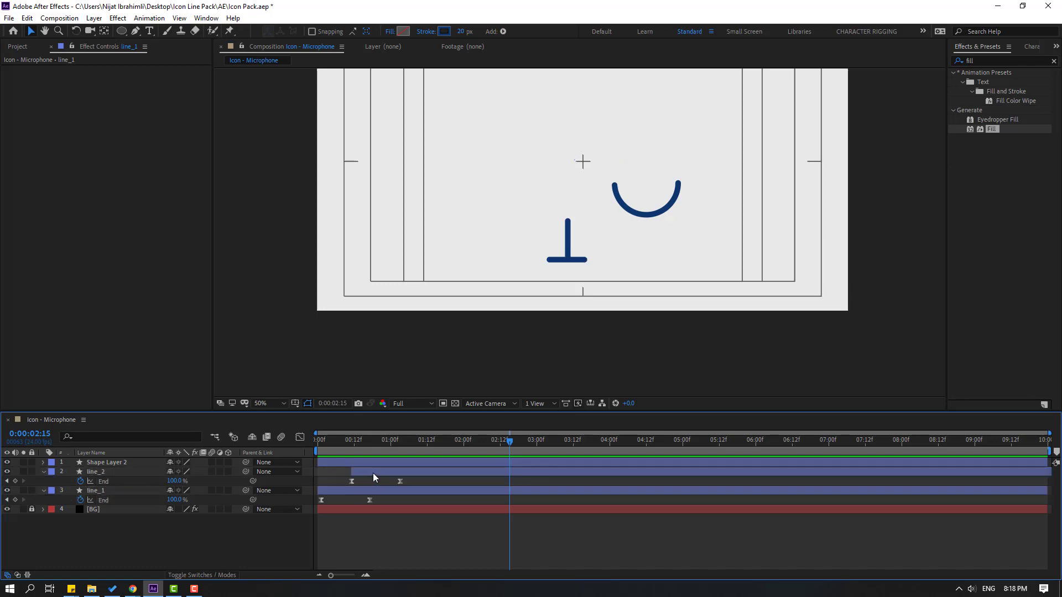
left_click_drag(380, 472, 368, 472)
key("space")
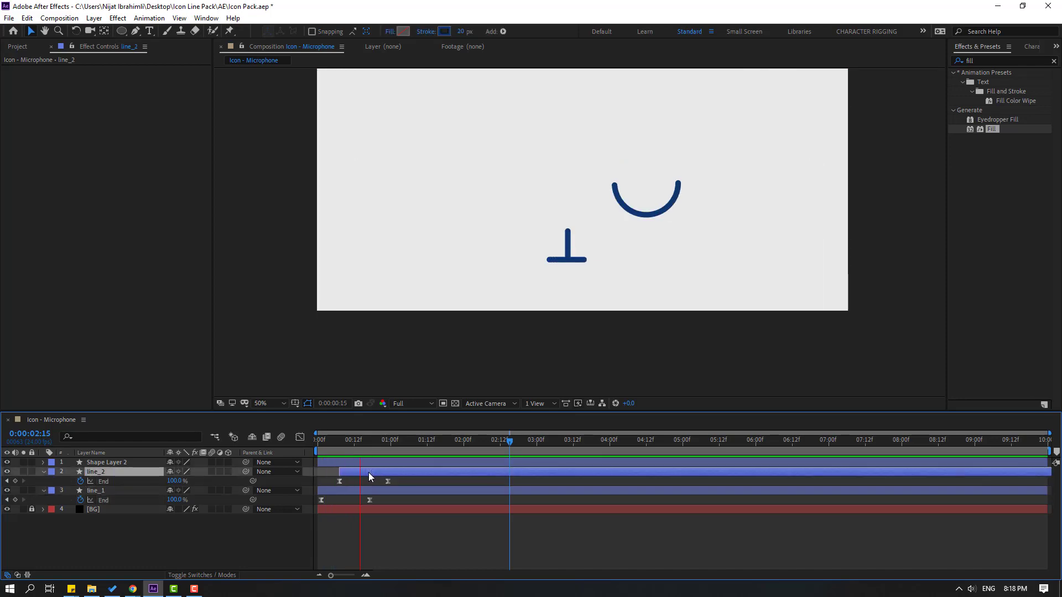
key("space")
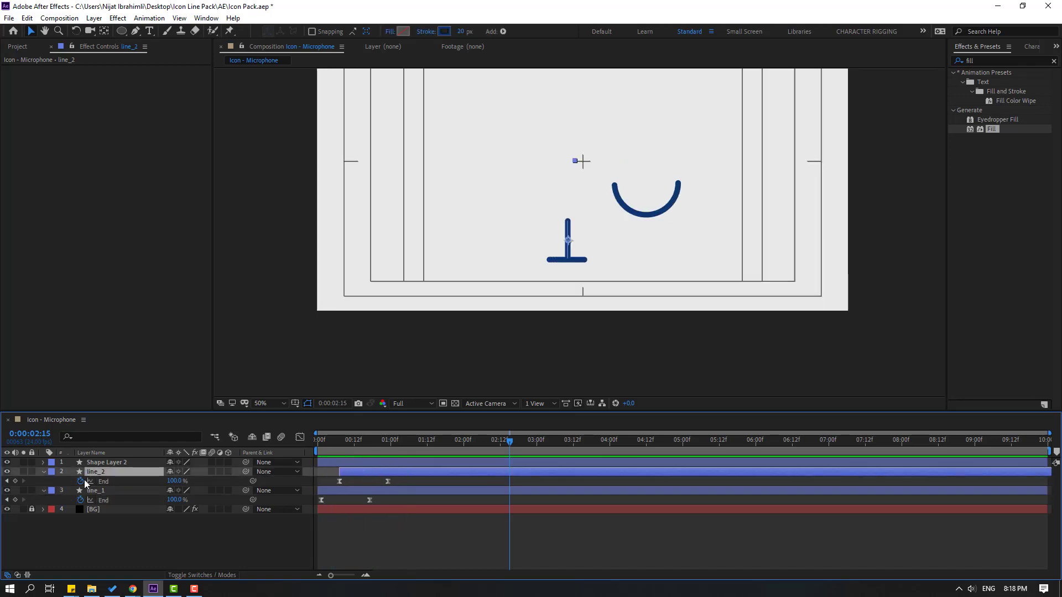
left_click(42, 471)
left_click(43, 481)
- Rename Shape Layer 2 as circle
left_click(107, 463)
key("Return")
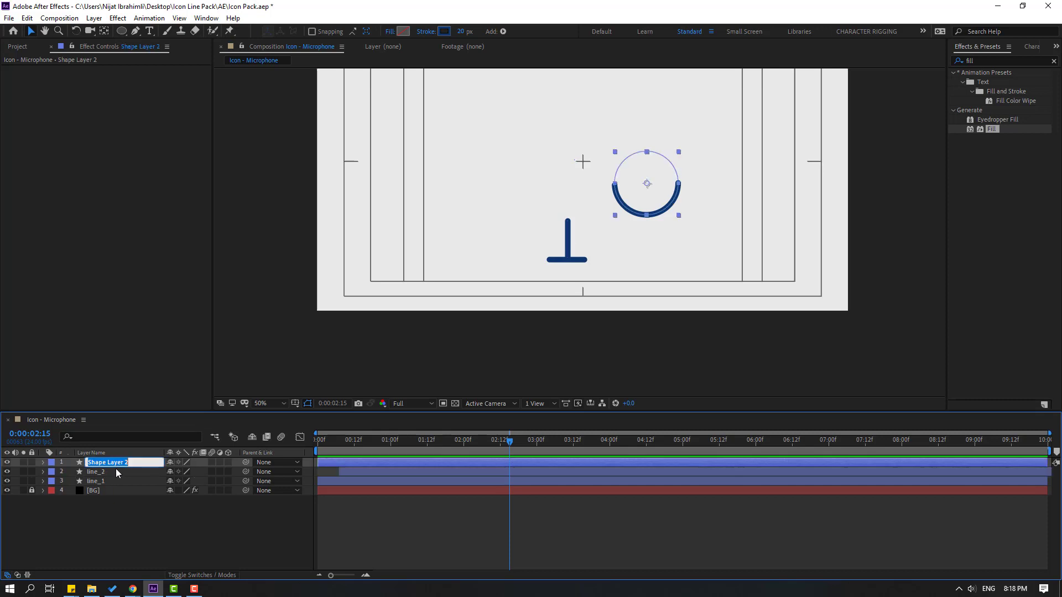
key("Return")
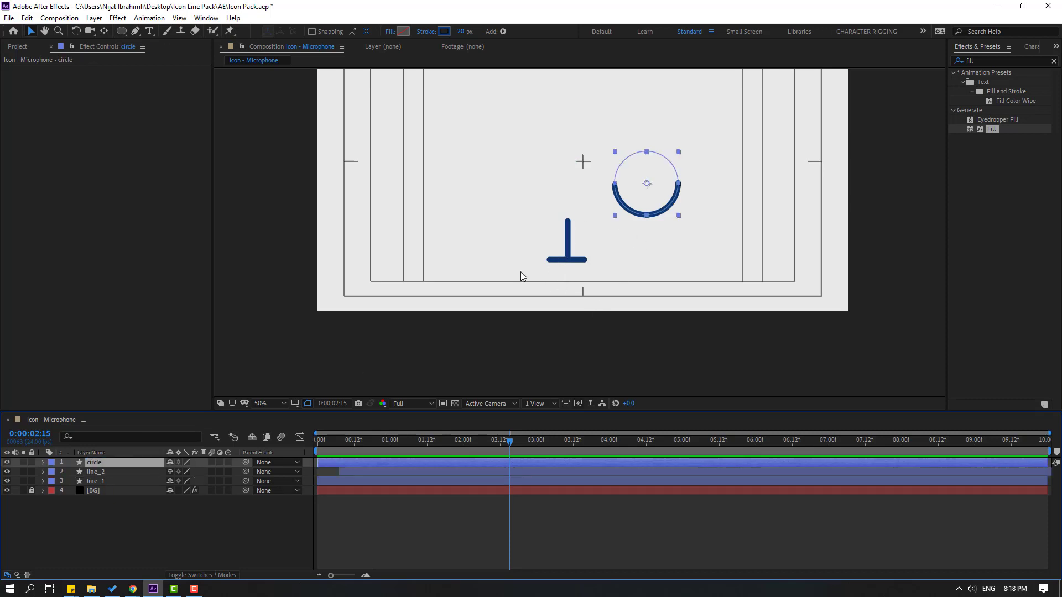
- Move the half-circle back over the stand, centred on the upper end of line_2
left_click_drag(647, 184, 571, 189)
scroll(584, 221, "up", 4)
scroll(519, 109, "down", 2)
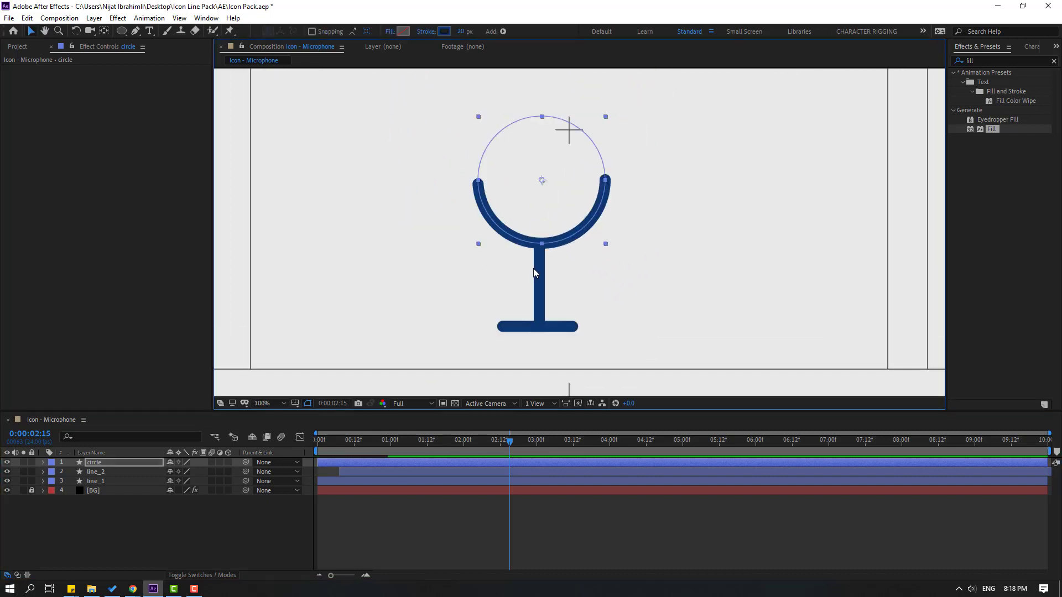
- Scale the circle layer down to 79% and set its stroke width to 25 px
key("s")
left_click_drag(185, 473, 174, 473)
left_click(464, 32)
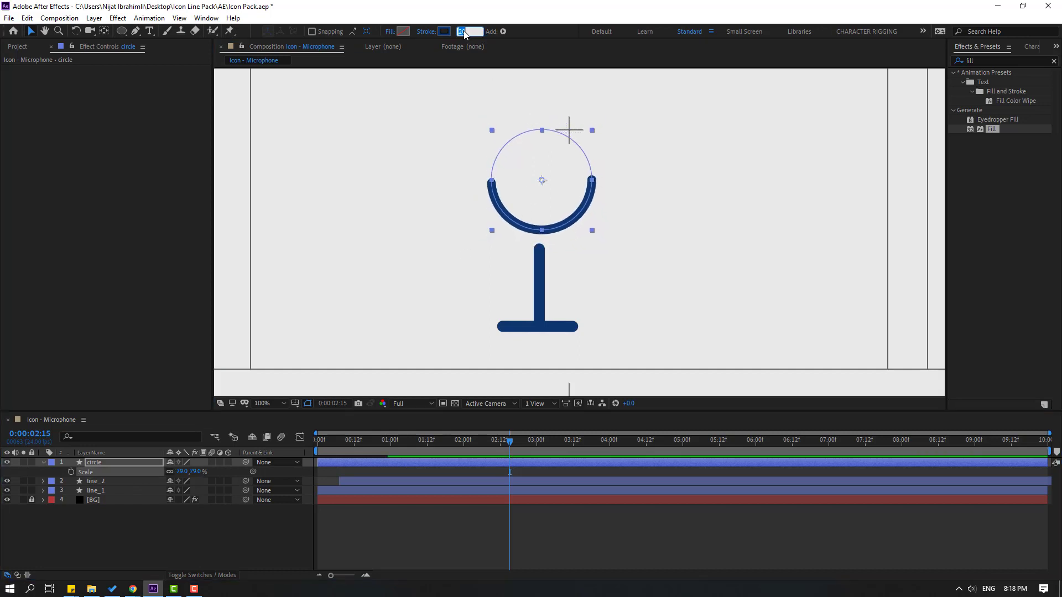
type("25")
key("Return")
- Reposition the smaller half-circle so its lowest point rests centred on the upper end of line_2
left_click_drag(541, 181, 539, 199)
left_click(613, 522)
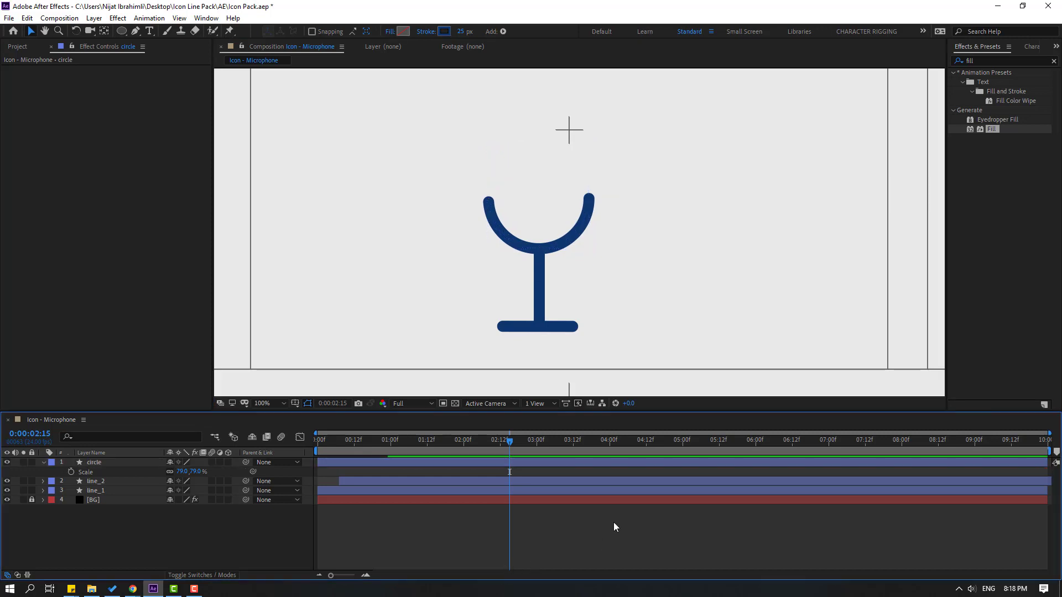
scroll(520, 328, "down", 2)
- Shift the circle layer so it starts at about 0:00:00:11, place the current time at 0:00:01:02, and preview the animation
mouse_move(424, 437)
left_mouse_down()
mouse_move(320, 459)
mouse_move(396, 459)
mouse_move(354, 440)
mouse_move(396, 440)
left_mouse_up()
left_click(39, 468)
key("s")
left_click(466, 541)
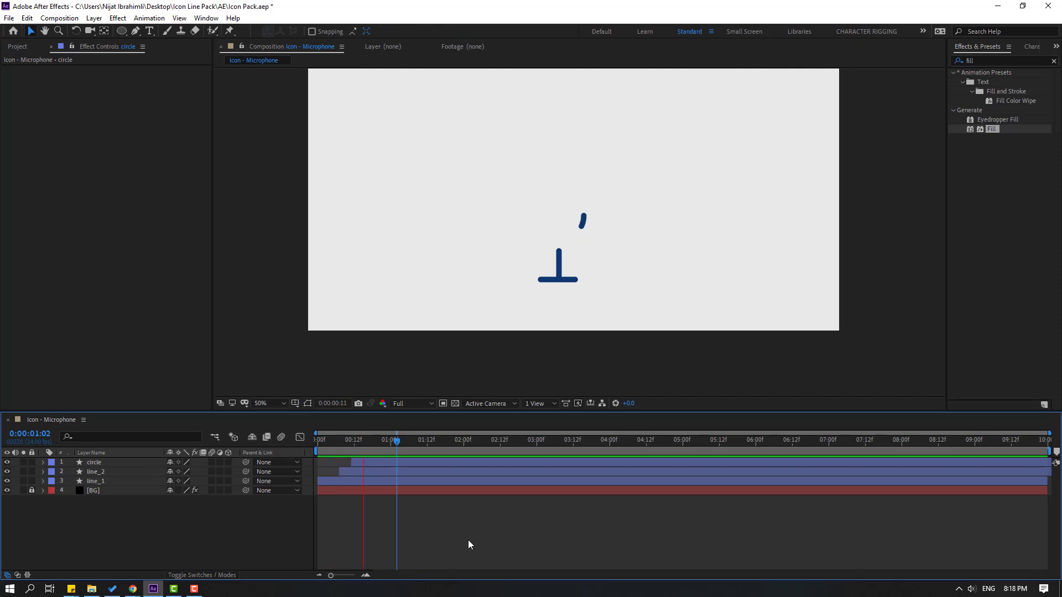
- Apply Easy Ease to both End keyframes of the circle layer
left_click(100, 464)
key("u")
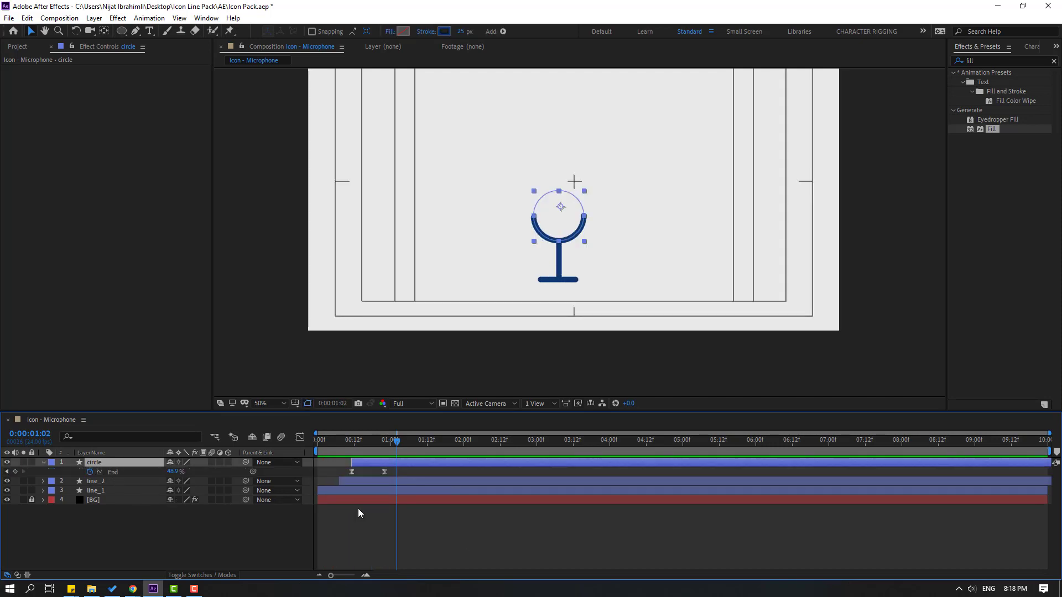
left_click_drag(399, 484, 341, 470)
key("F9")
- Reshape the circle's End speed graph into a sharp central peak that falls to zero at both keyframes, and preview
left_click(299, 438)
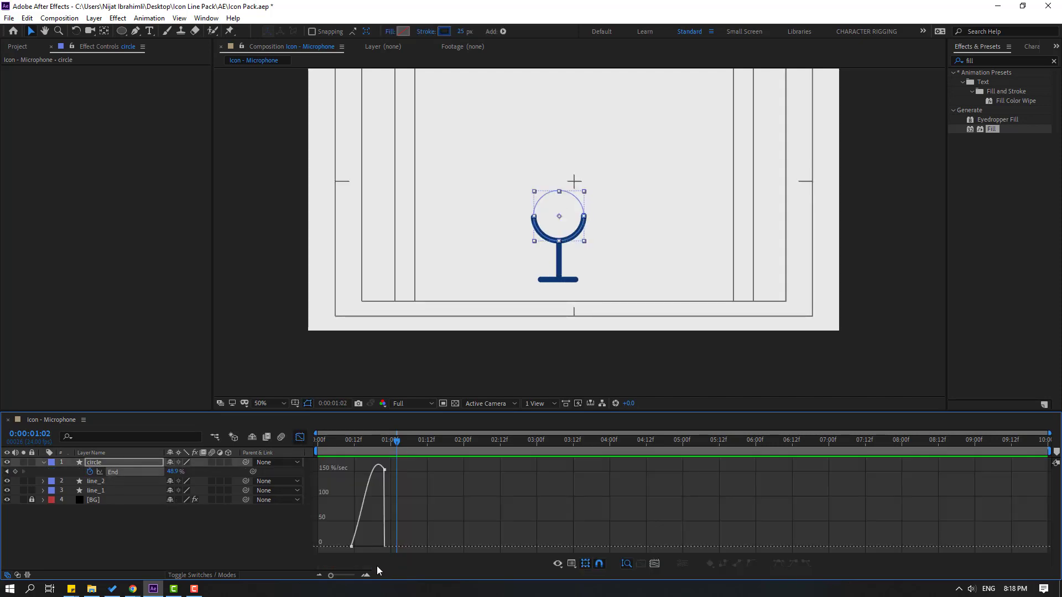
scroll(382, 562, "up", 2)
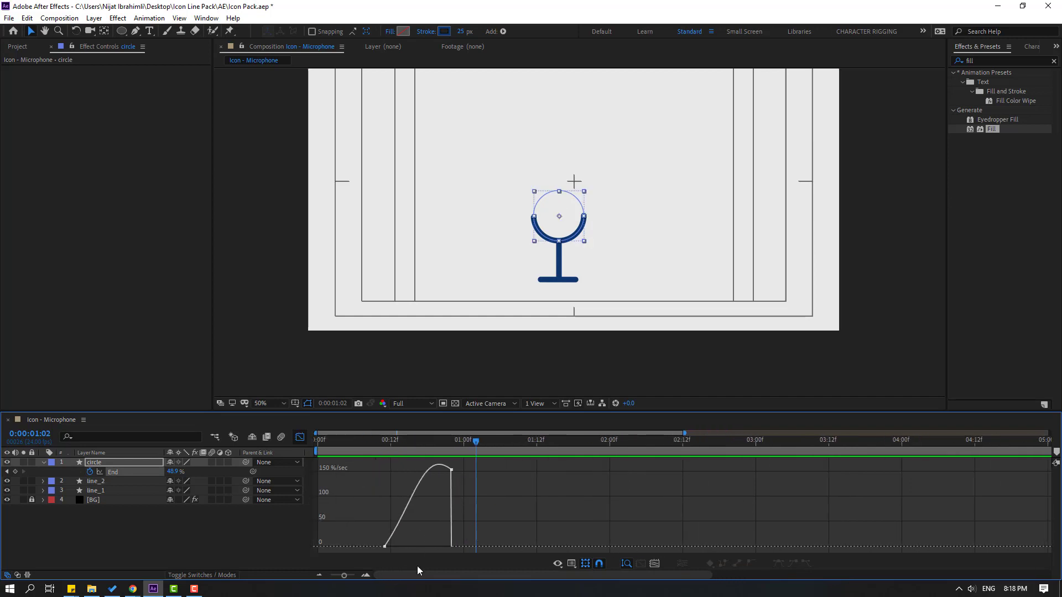
left_click(385, 546)
left_click_drag(400, 546, 412, 548)
left_click_drag(441, 502, 452, 546)
key("space")
key("space")
- Soften the circle's speed peak by shortening the first End keyframe's outgoing handle, preview it, and leave the Graph Editor
key("space")
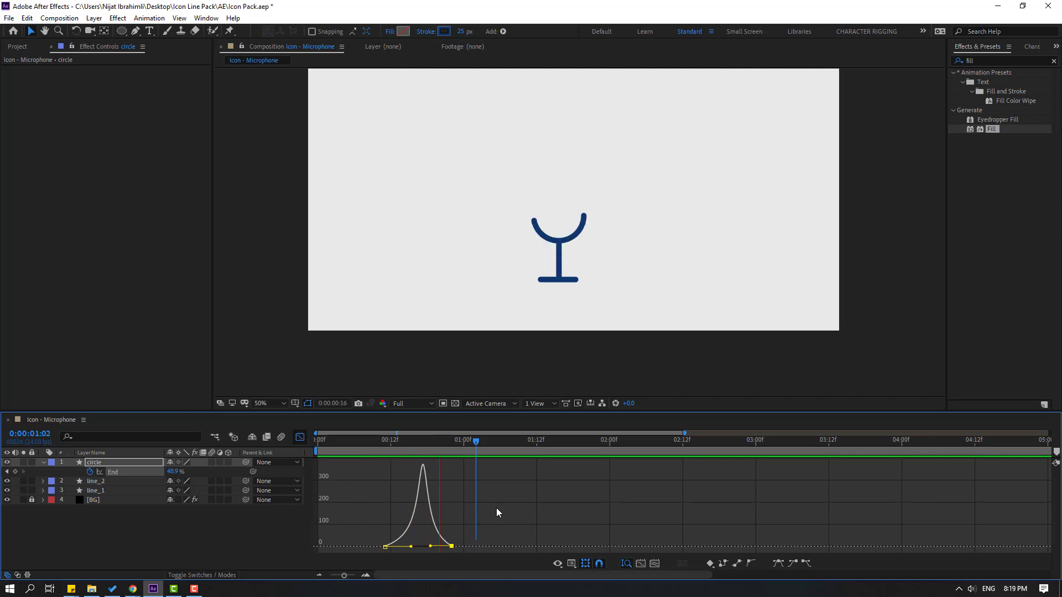
key("space")
left_click_drag(411, 546, 405, 549)
key("space")
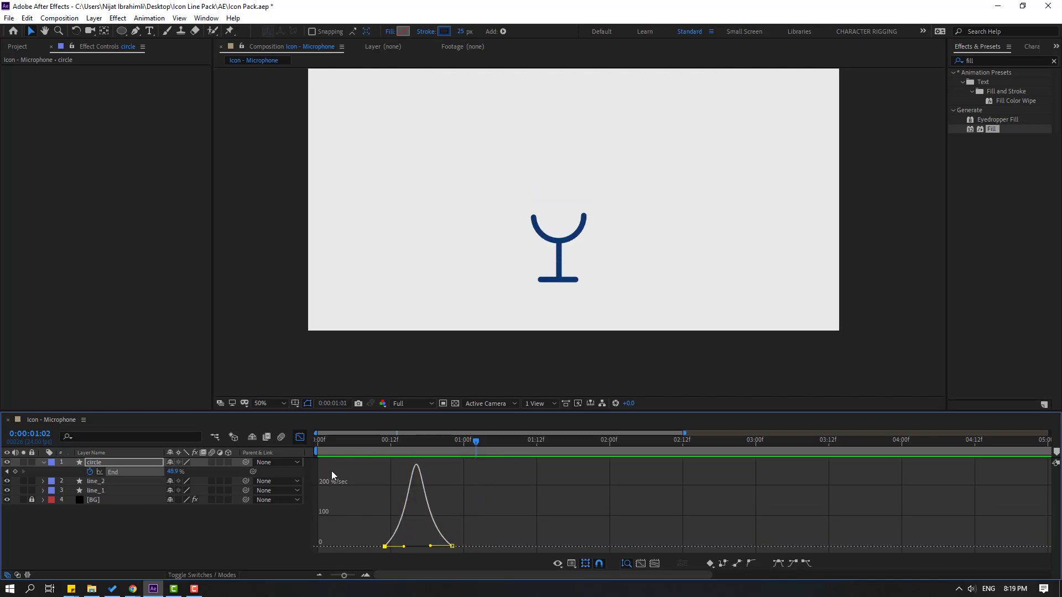
key("space")
left_click(300, 438)
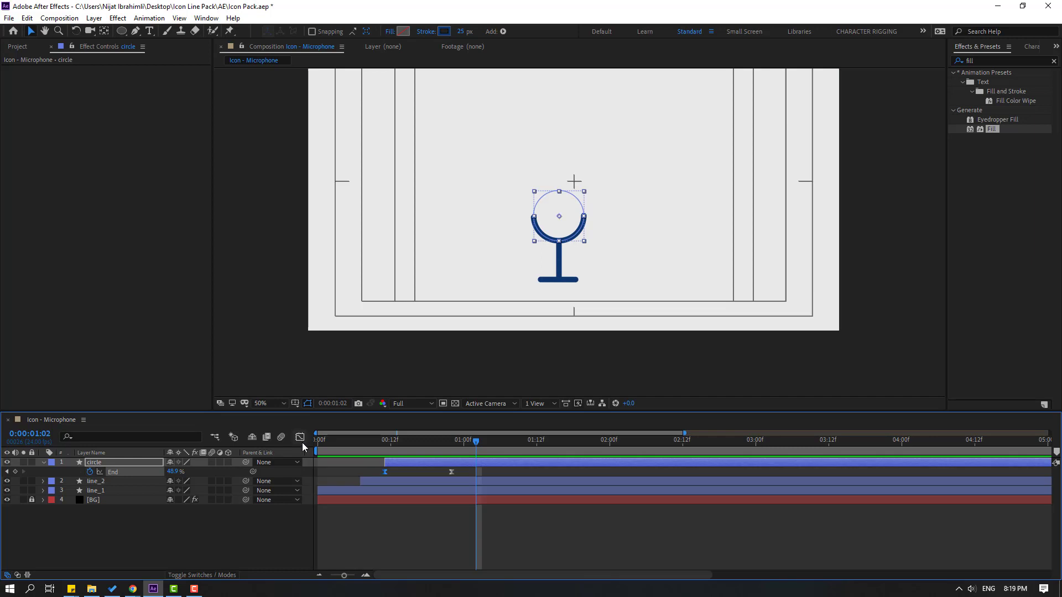
- Lengthen the outgoing handle of line_2's first End keyframe in the speed graph for a steeper central peak, and preview the animation
left_click(105, 480)
key("u")
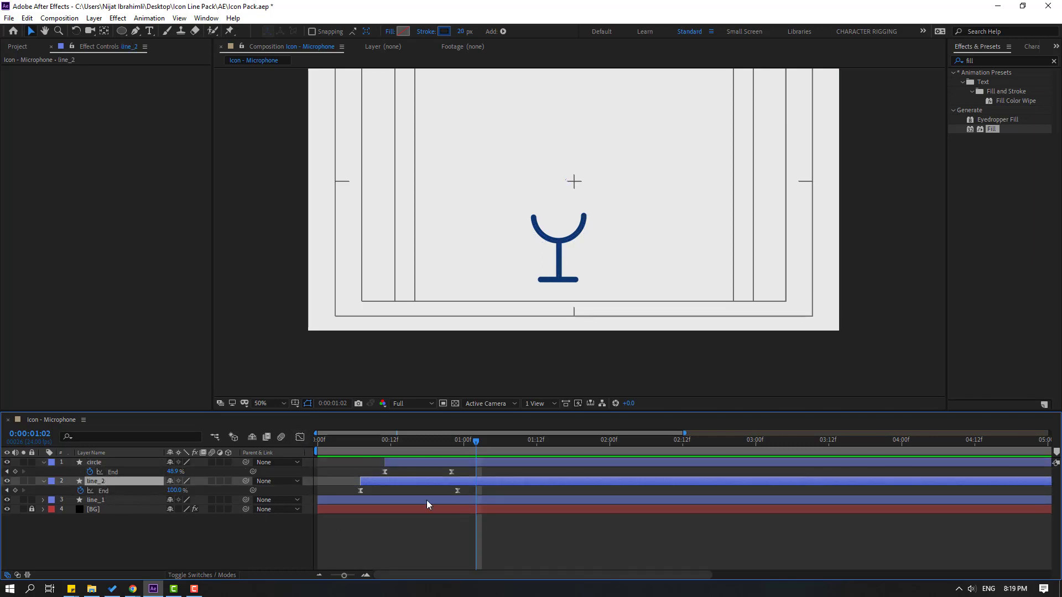
left_click(103, 491)
left_click(299, 438)
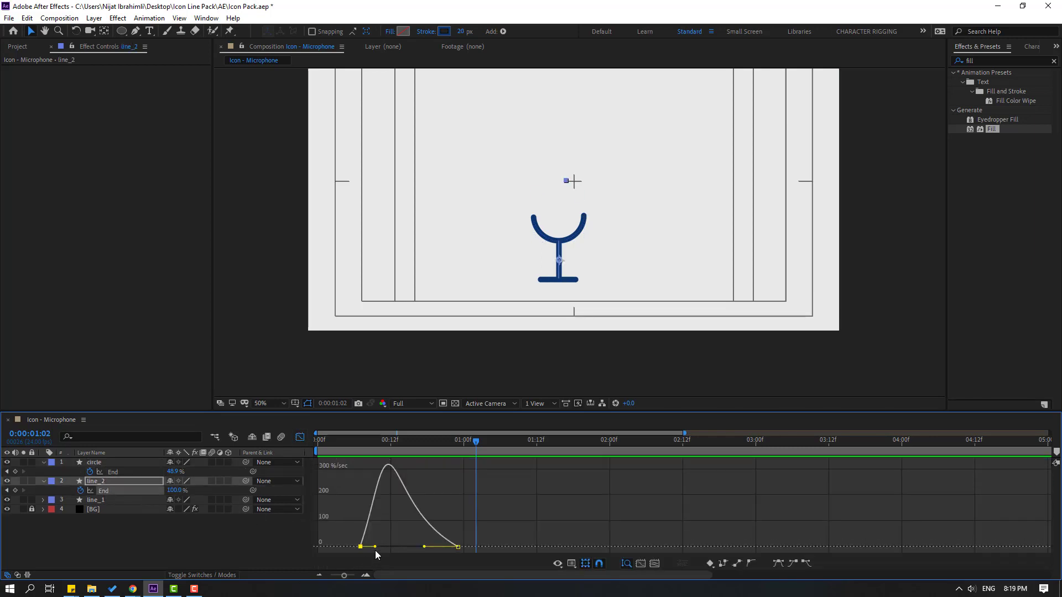
left_click_drag(376, 546, 392, 547)
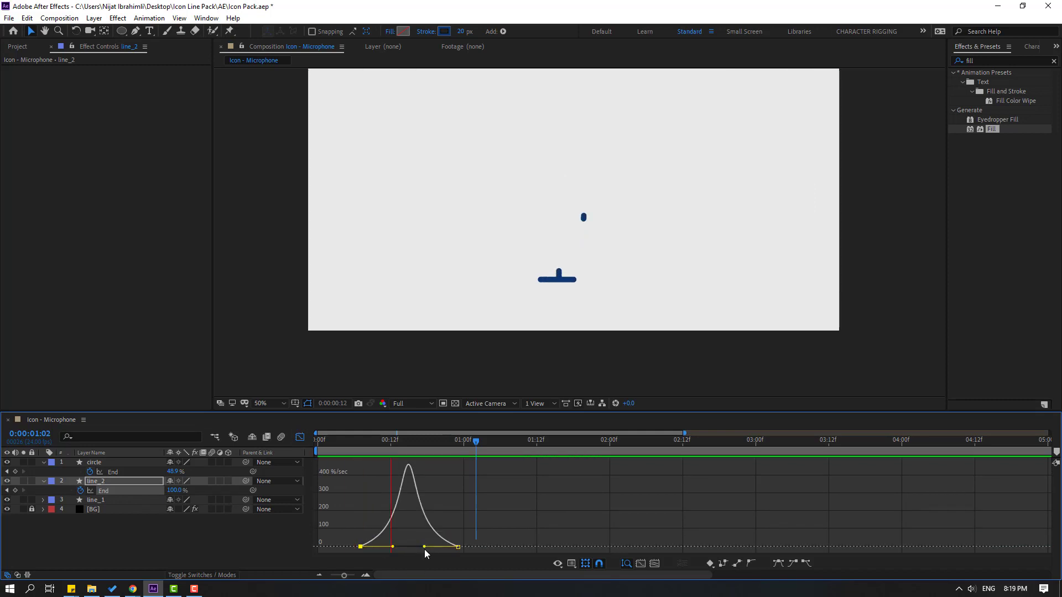
key("comma")
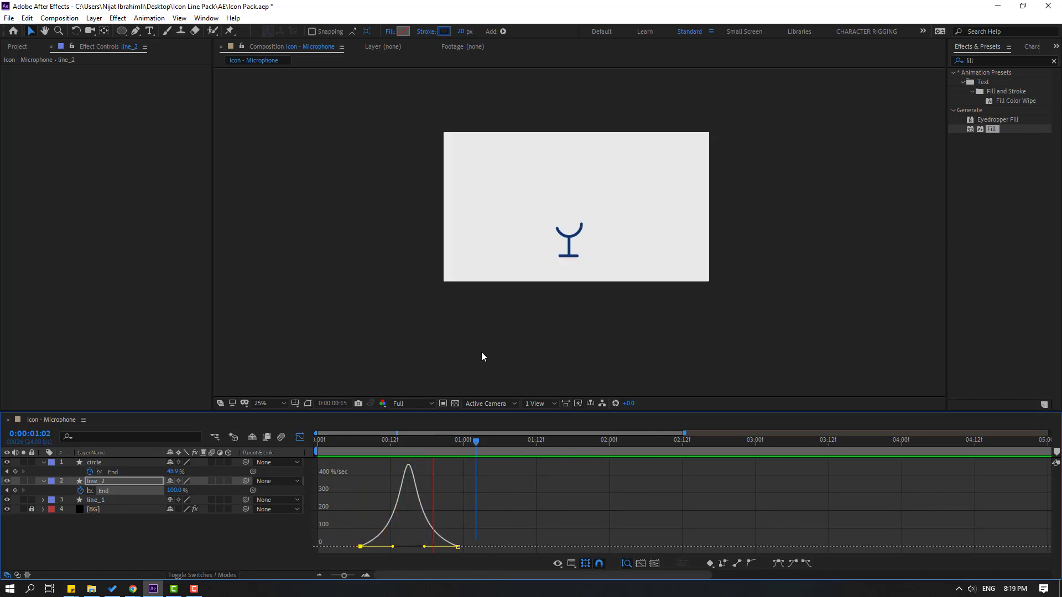
left_click(299, 437)
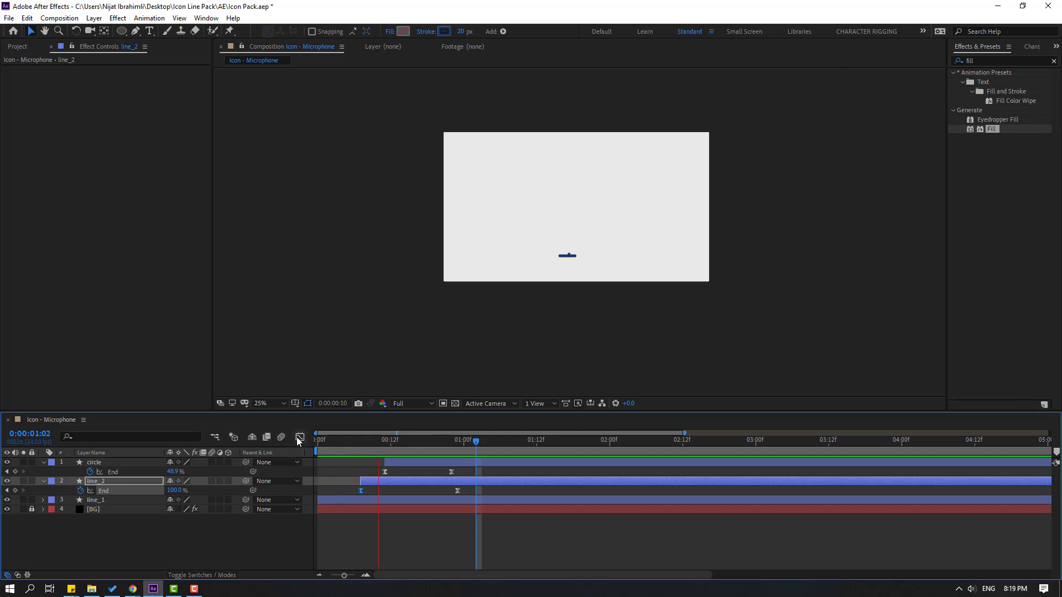
- Shorten line_2 with the Pen tool by moving its upper endpoint down to roughly the middle of the stand
scroll(573, 314, "up", 4)
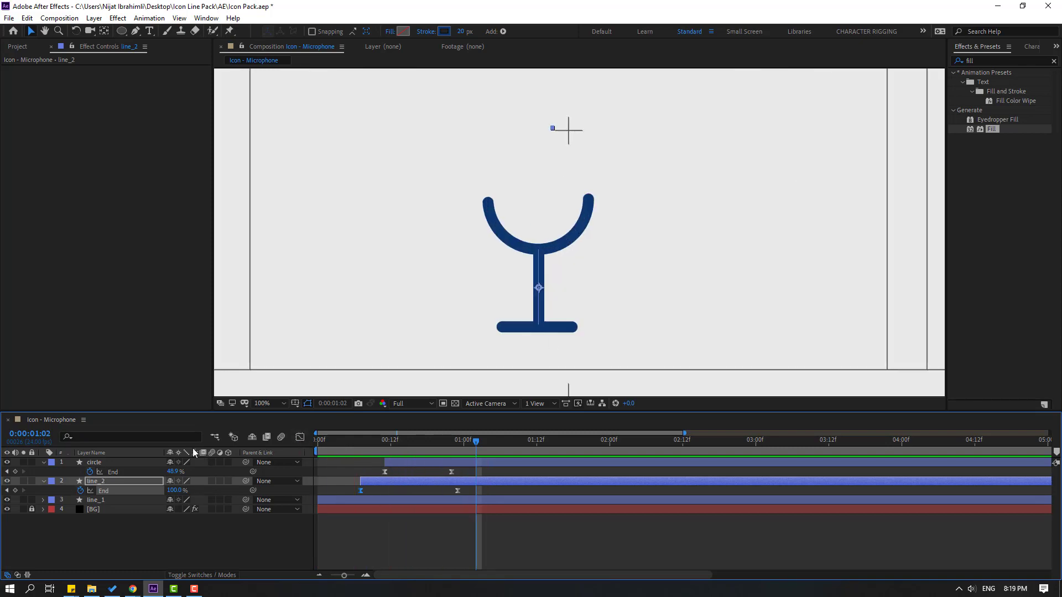
left_click(97, 481)
key("g")
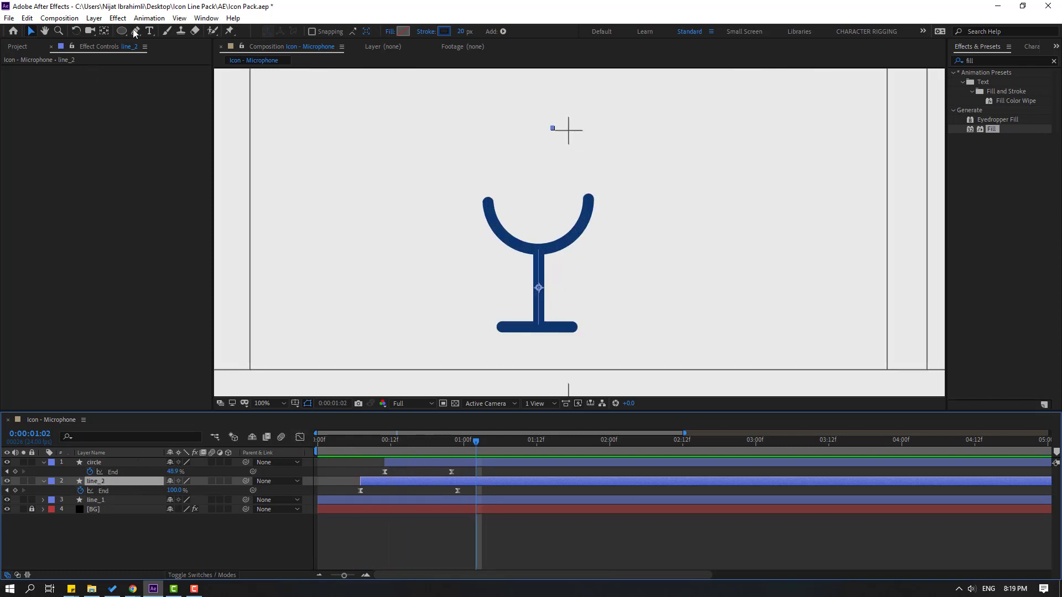
left_click(540, 252)
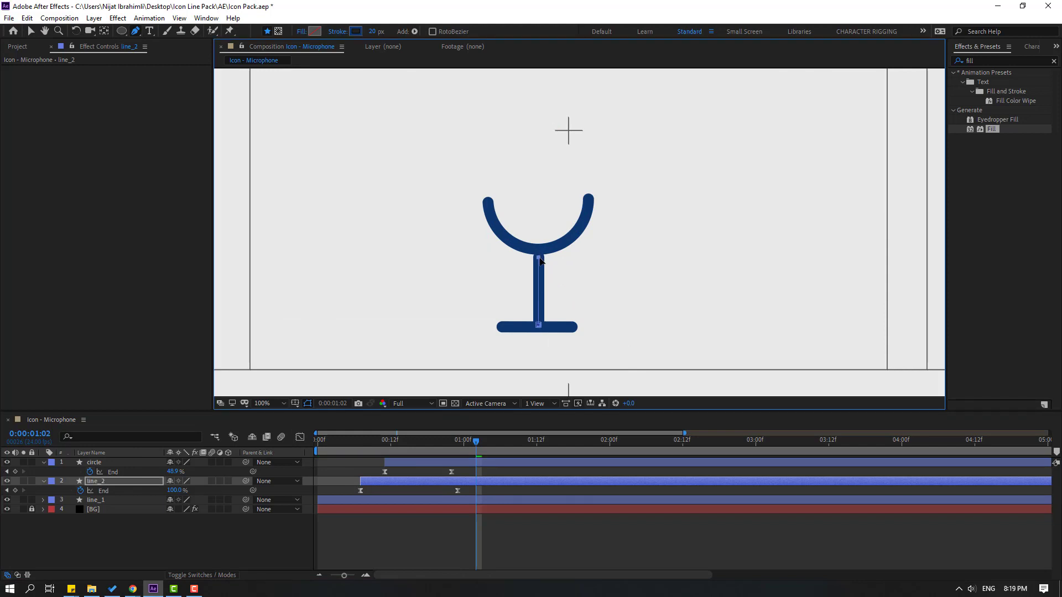
left_click_drag(540, 258, 540, 284)
left_click(529, 549)
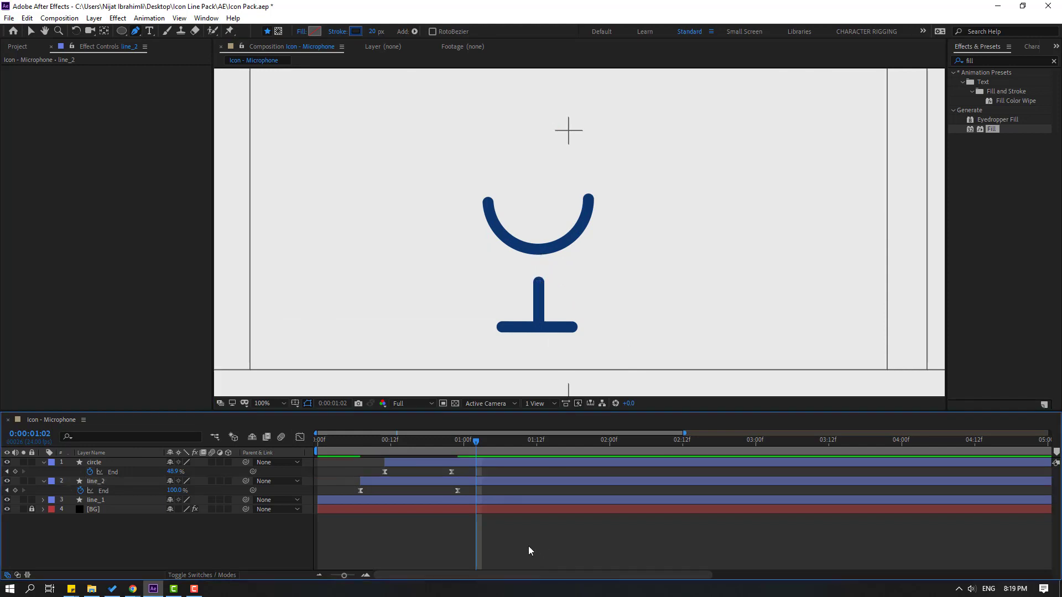
- Lower the circle layer's half-circle onto the upper end of the shortened line_2, preview the animation and collapse the layer properties
key("v")
left_click(100, 463)
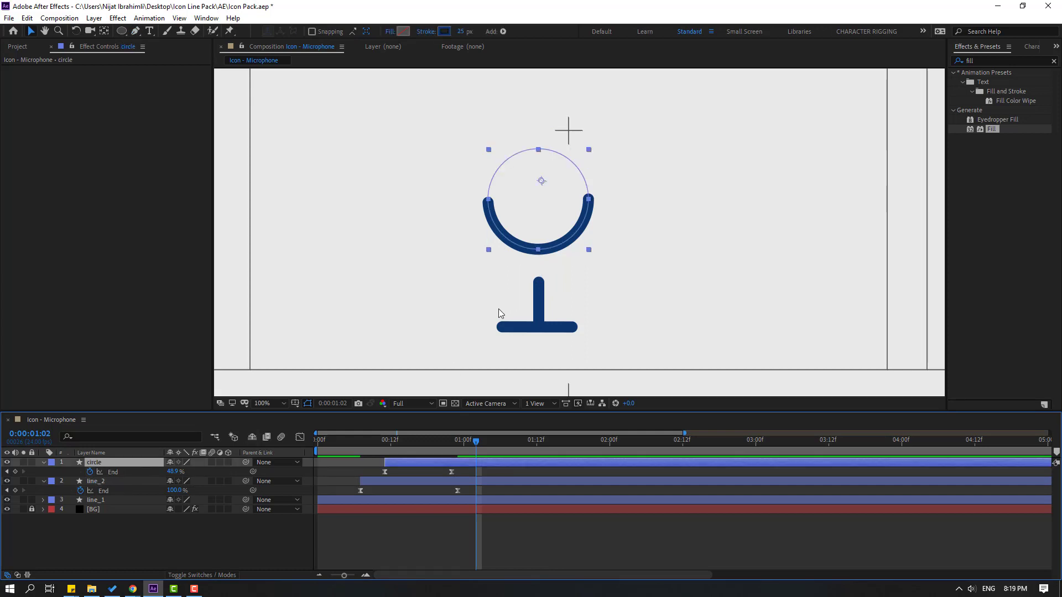
key("space")
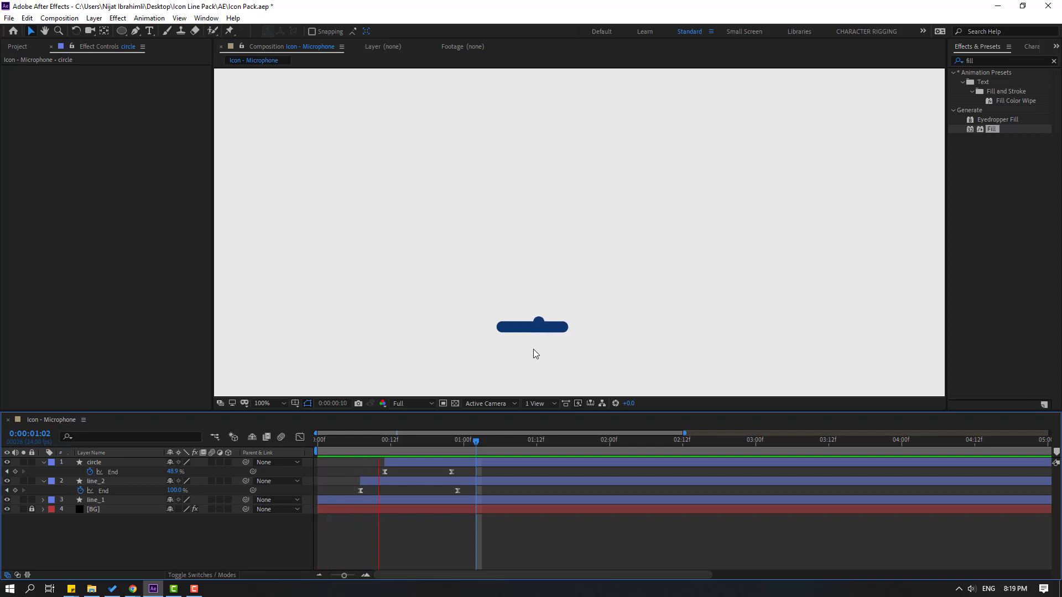
key("space")
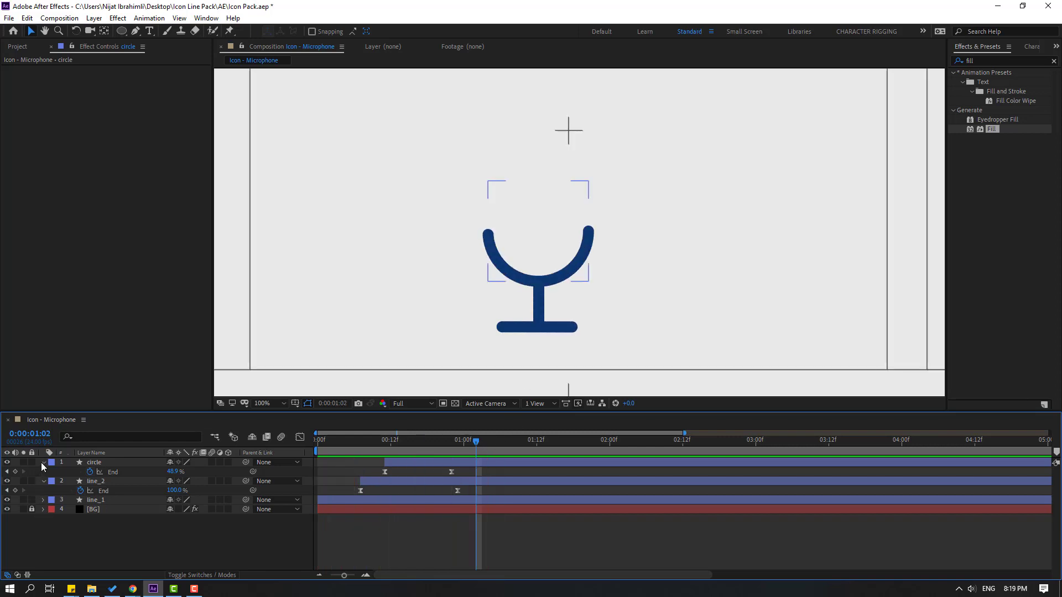
left_click(44, 462)
left_click(43, 472)
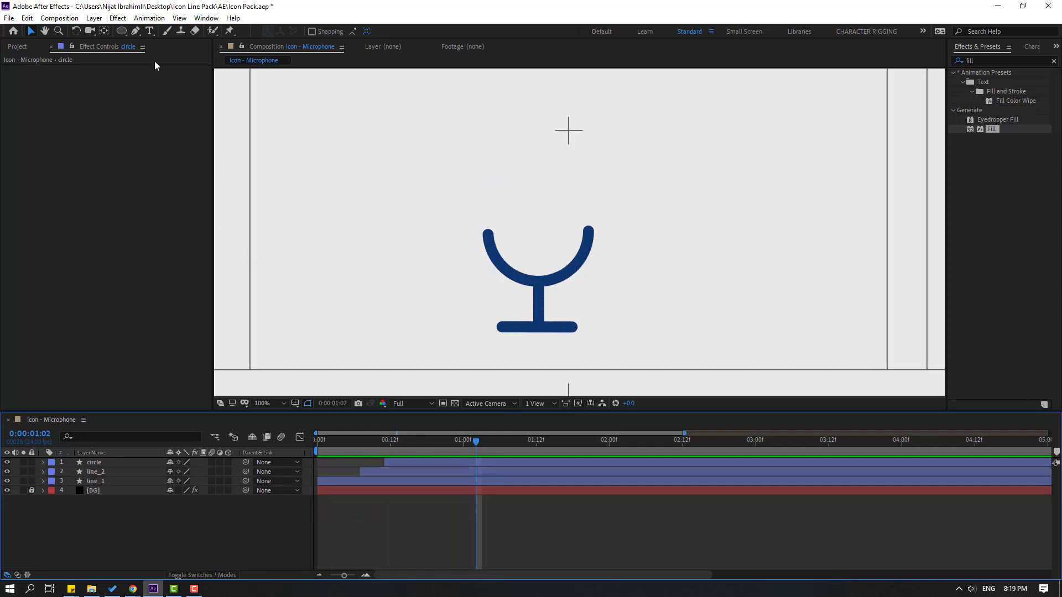
- Draw an upright rounded rectangle as the microphone head above the half-circle with the Rounded Rectangle tool
left_click(121, 31)
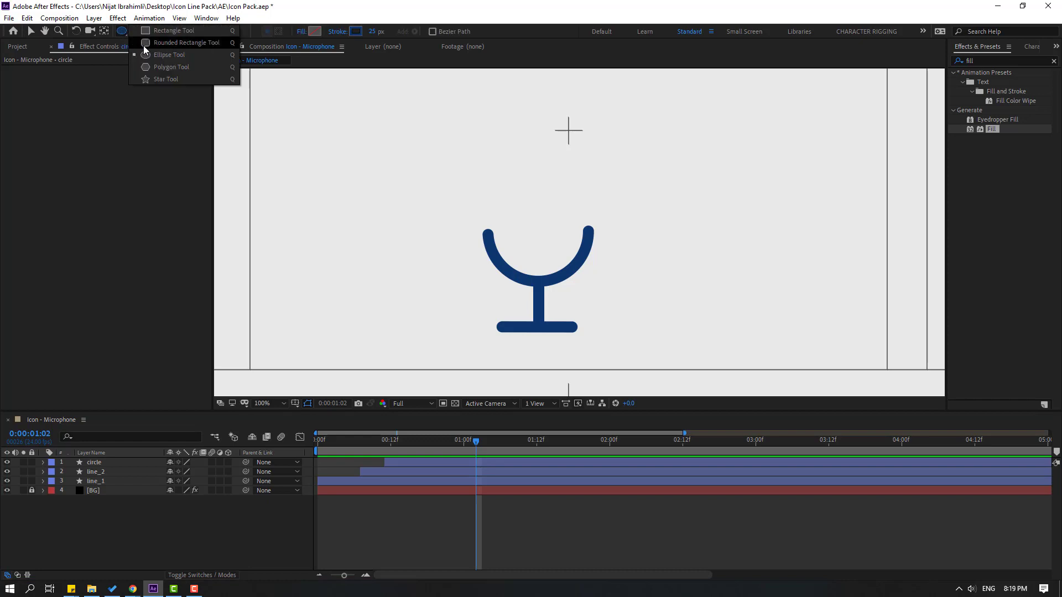
left_click(194, 42)
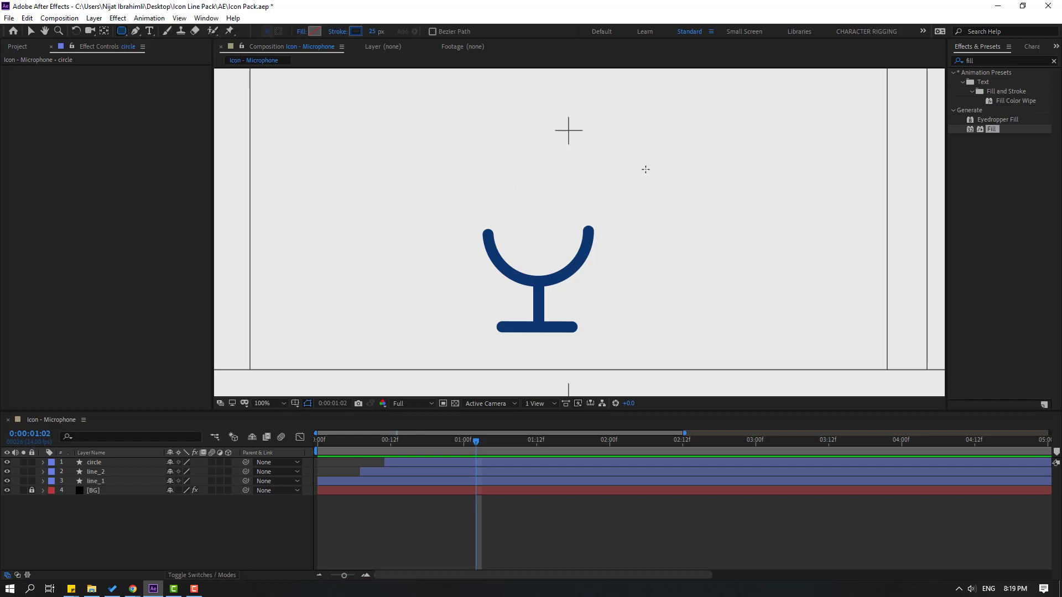
left_click_drag(478, 122, 558, 241)
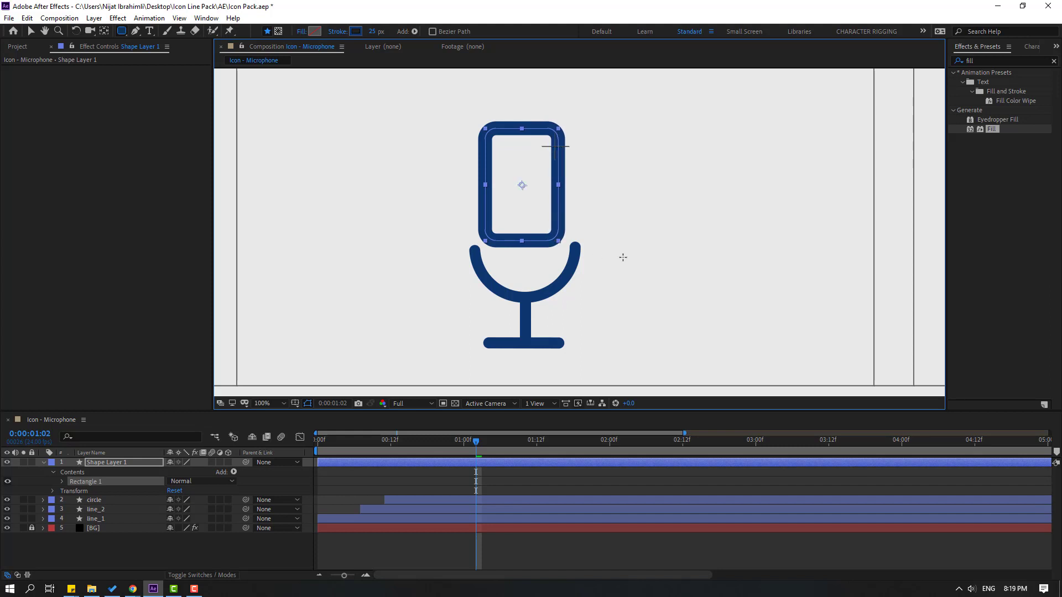
- Set the microphone head rectangle's stroke width to 20 px and lower the shape slightly into the half-circle
left_click(31, 32)
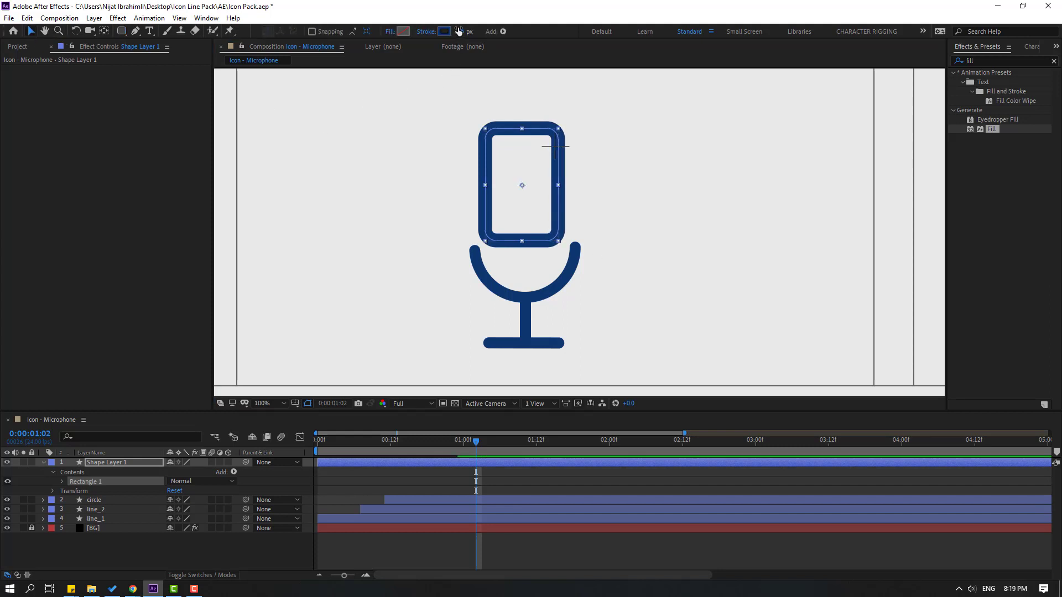
type("20")
key("Return")
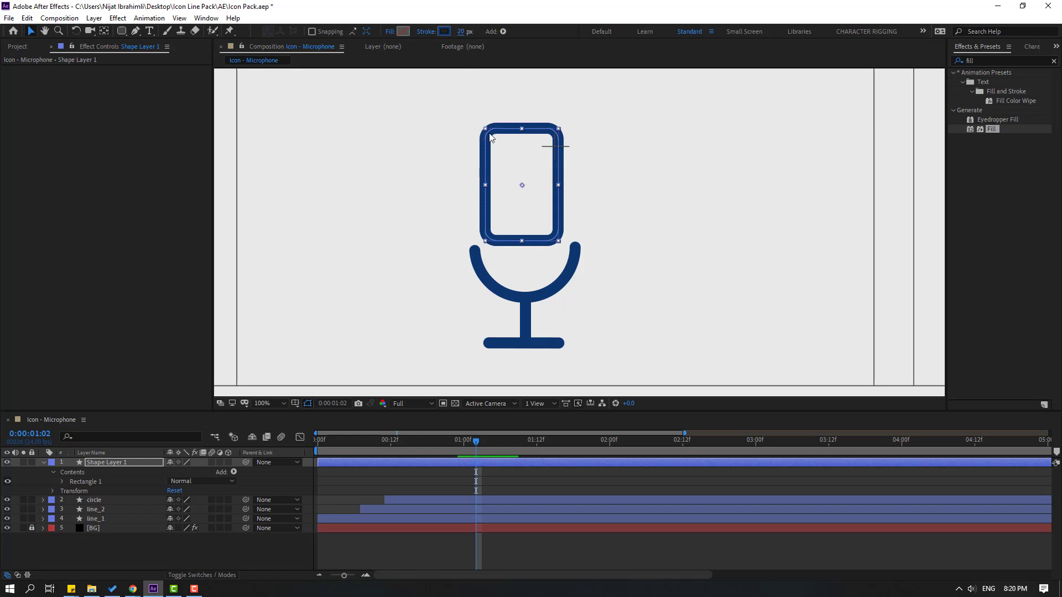
left_click_drag(487, 172, 489, 193)
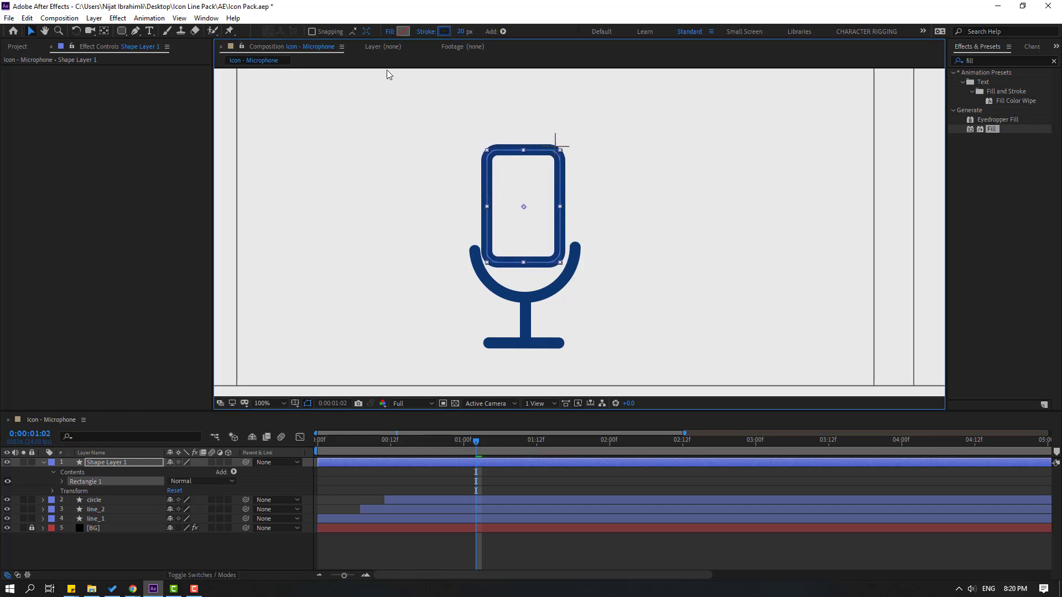
- Scale Shape Layer 1 to 85% and centre it in the half-circle at Position 903, 634.5
left_click(113, 463)
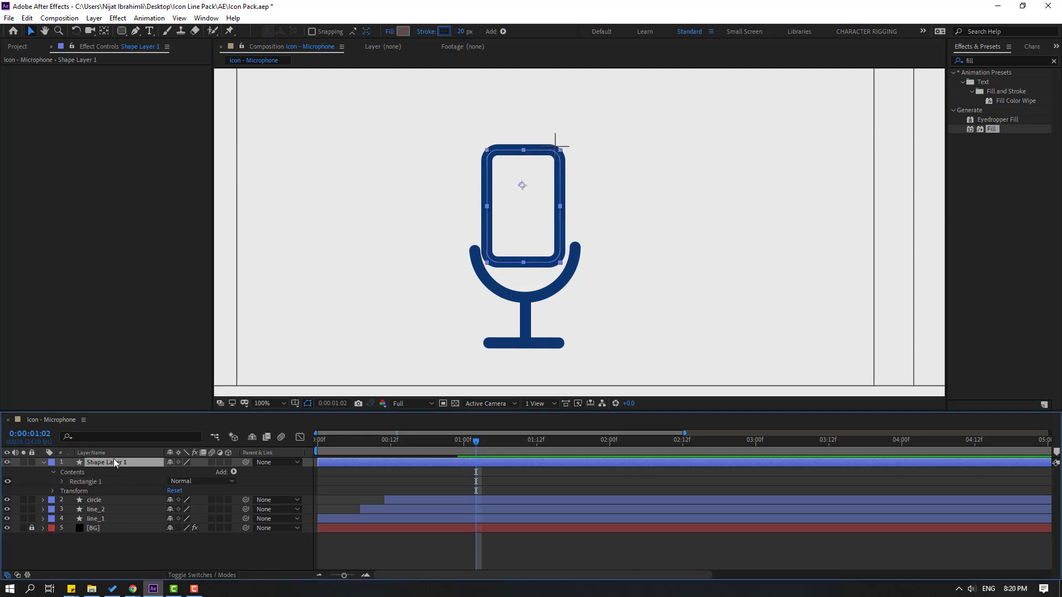
key("s")
left_click_drag(182, 473, 177, 474)
left_click(182, 472)
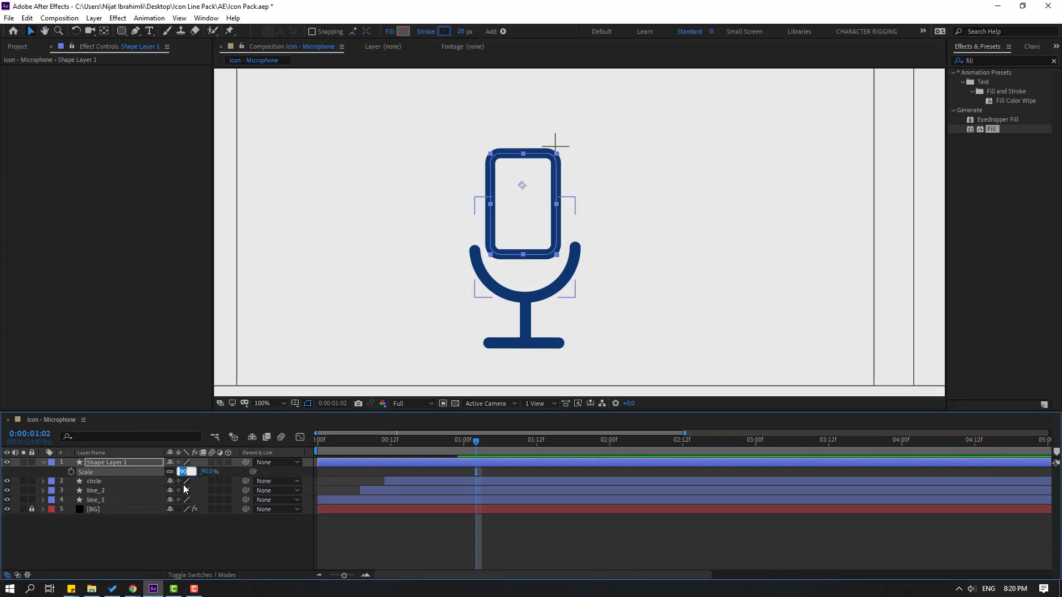
type("85")
key("Return")
left_click_drag(522, 185, 525, 201)
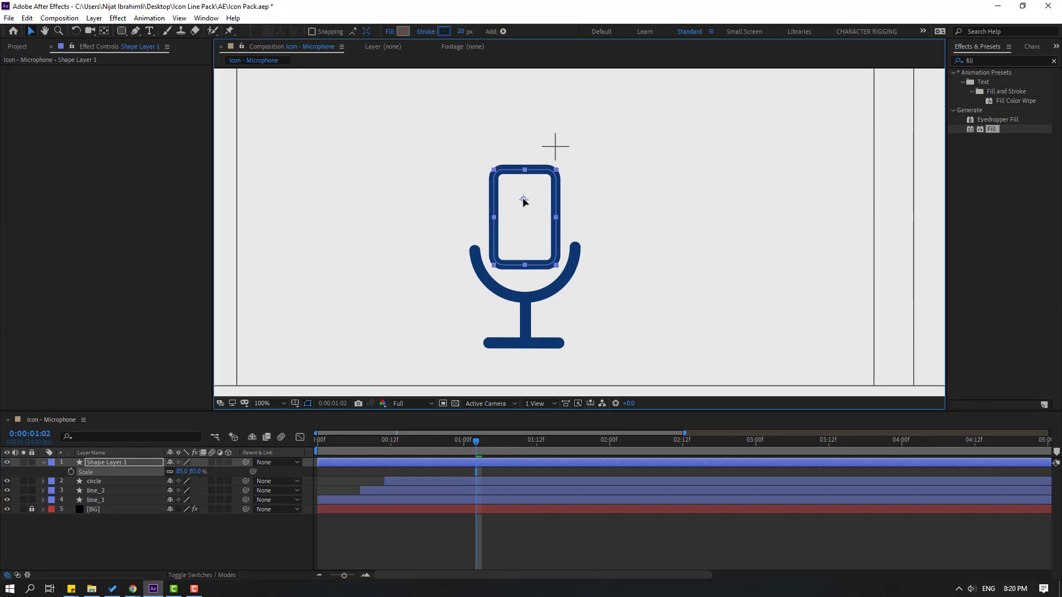
- Set Shape Layer 1's rectangle path to Roundness 172 and Size 52 by 54, making a small ring
left_click(43, 463)
left_click(43, 463)
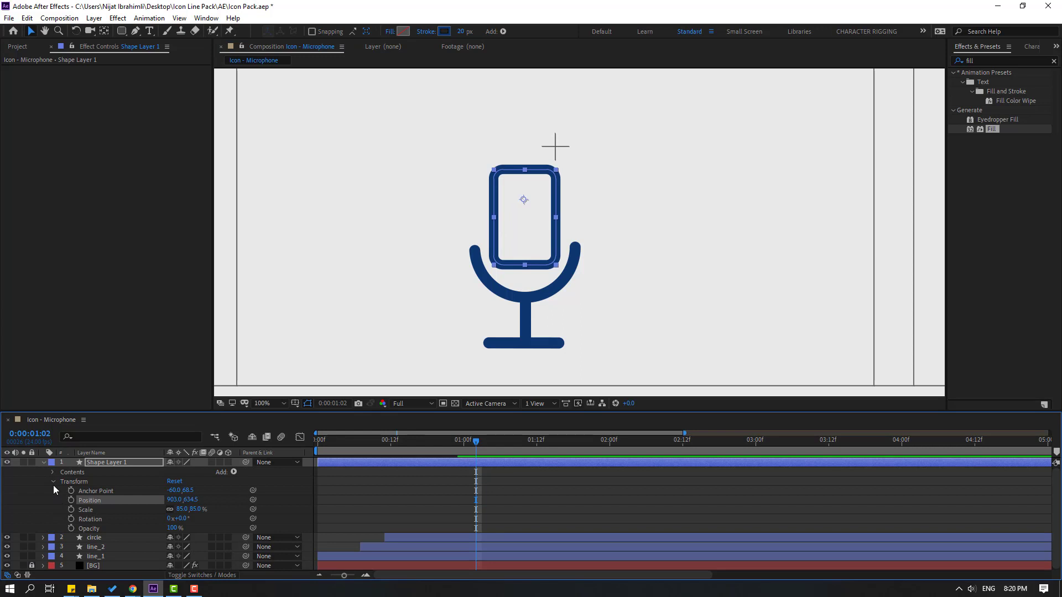
left_click(53, 482)
left_click(54, 473)
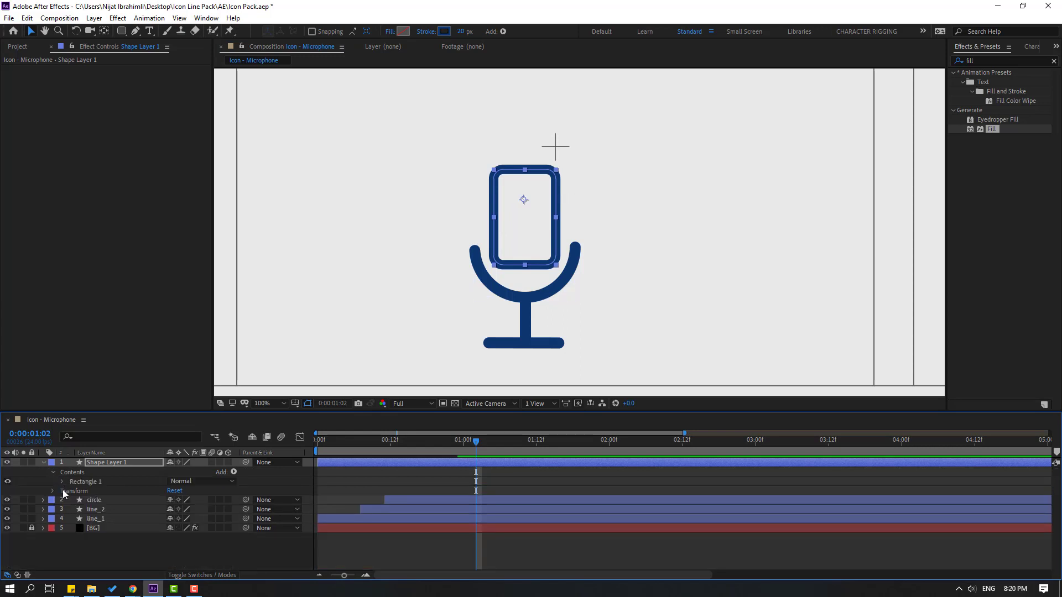
left_click(62, 483)
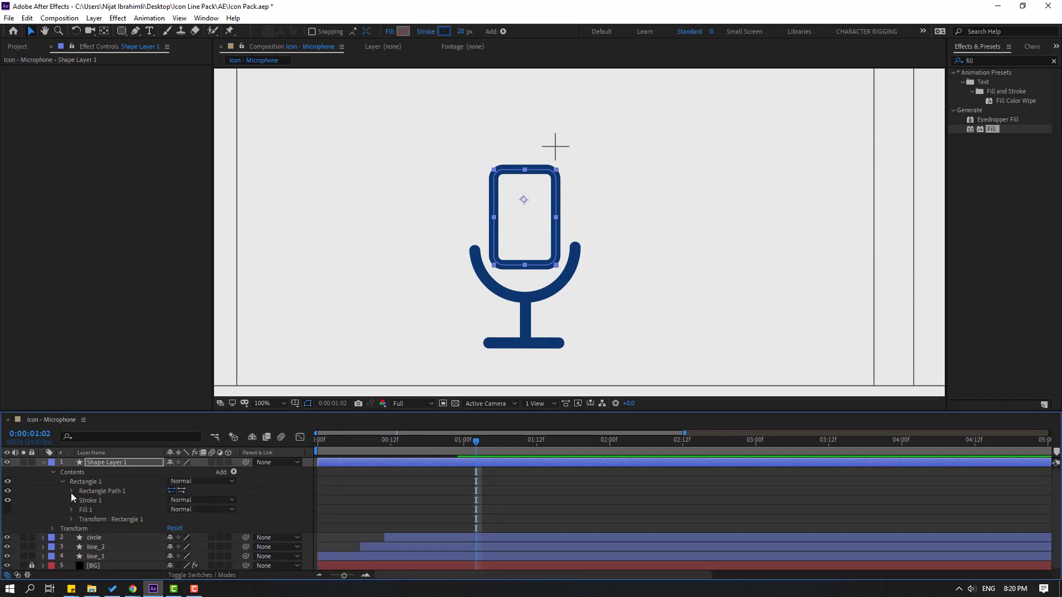
left_click(72, 492)
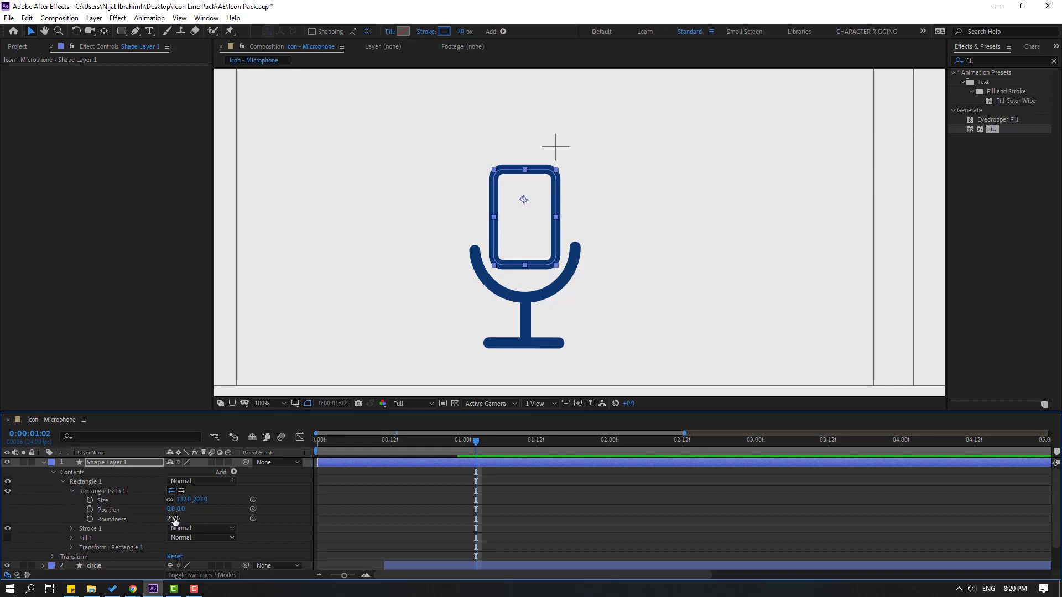
left_click_drag(174, 520, 293, 478)
left_click_drag(178, 522, 160, 519)
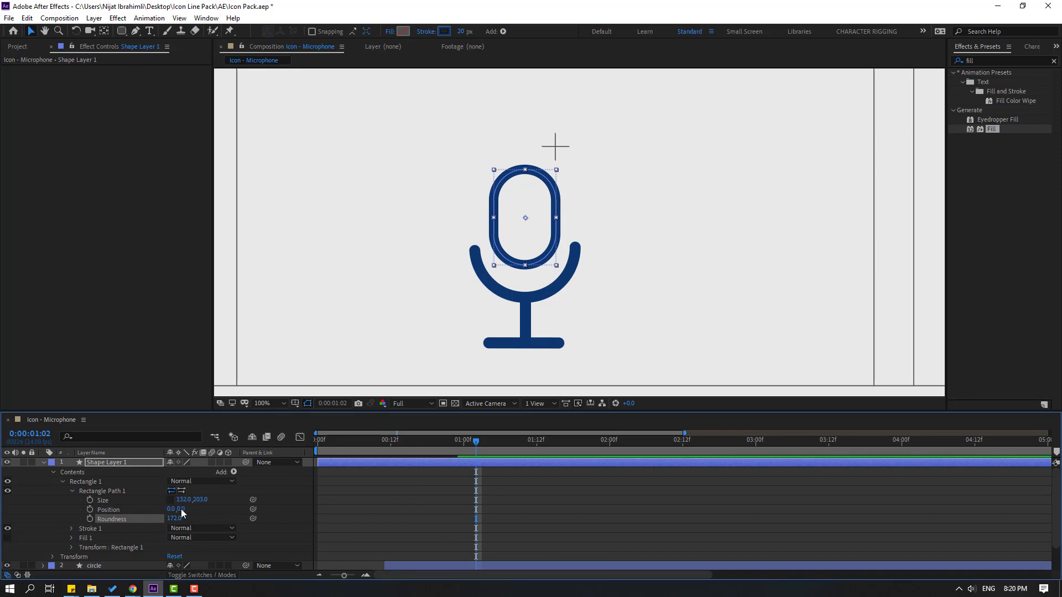
left_click_drag(195, 500, 160, 508)
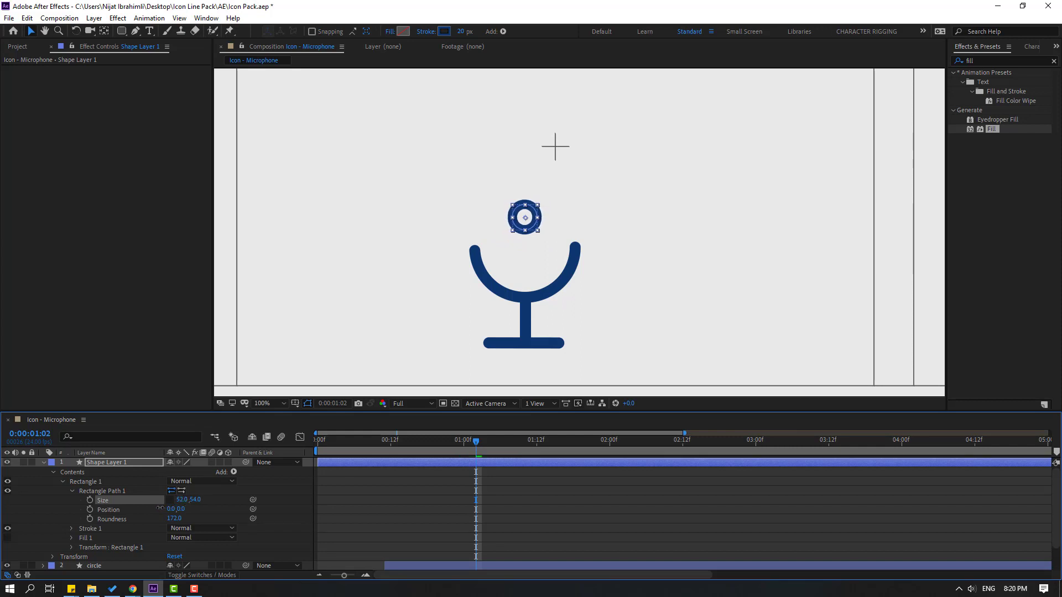
left_click(532, 506)
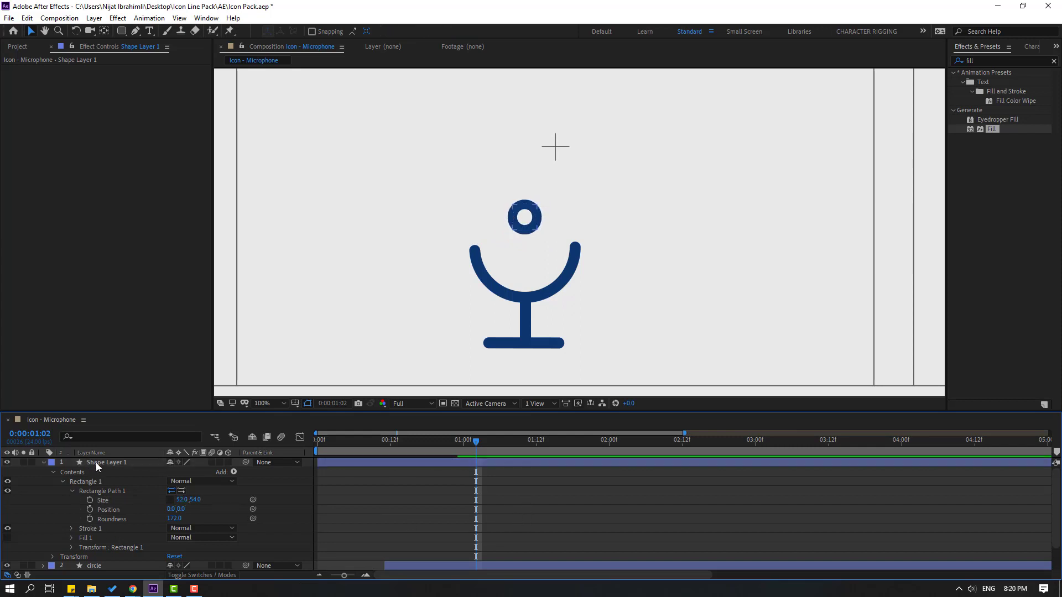
- Start Position keyframes for Shape Layer 1 at 0:00:00 with the ring lowered to 903, 833.5, and advance 10 frames
left_click(550, 465)
left_click_drag(478, 454, 300, 450)
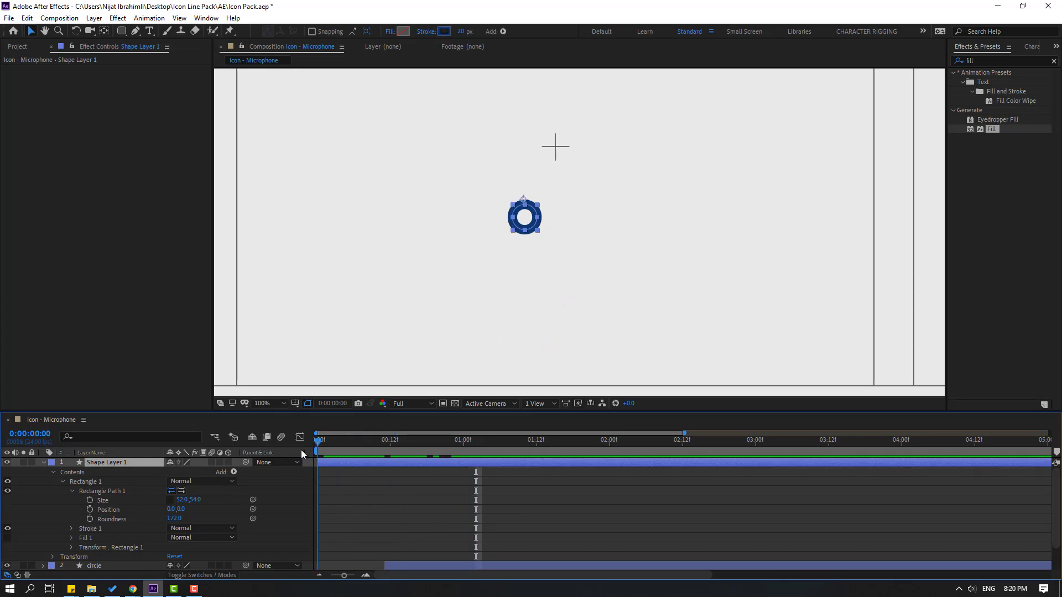
key("p")
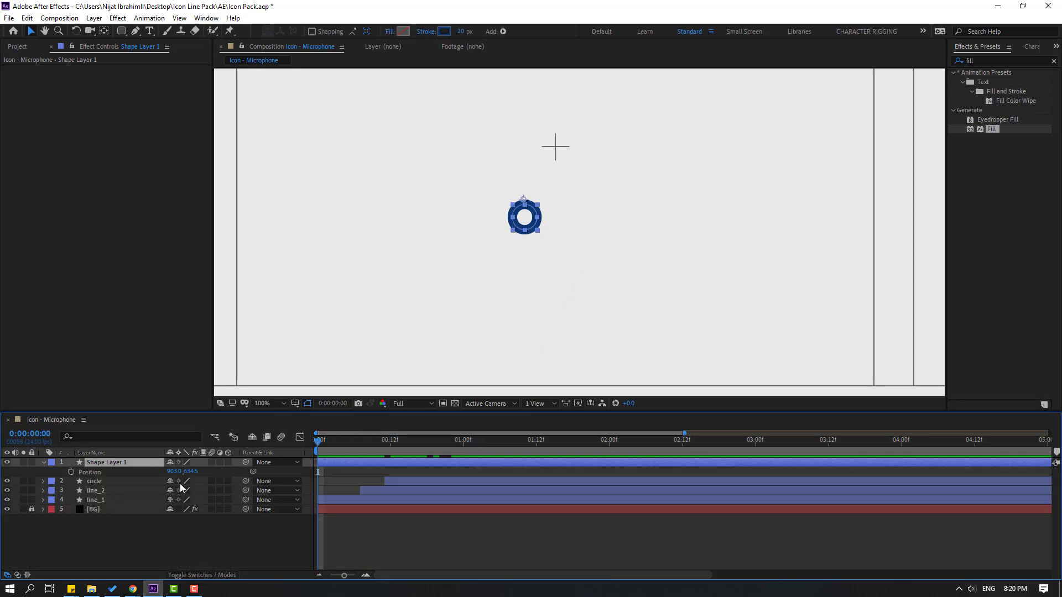
left_click(71, 473)
left_click_drag(192, 476, 300, 473)
key("shift+Page_Down")
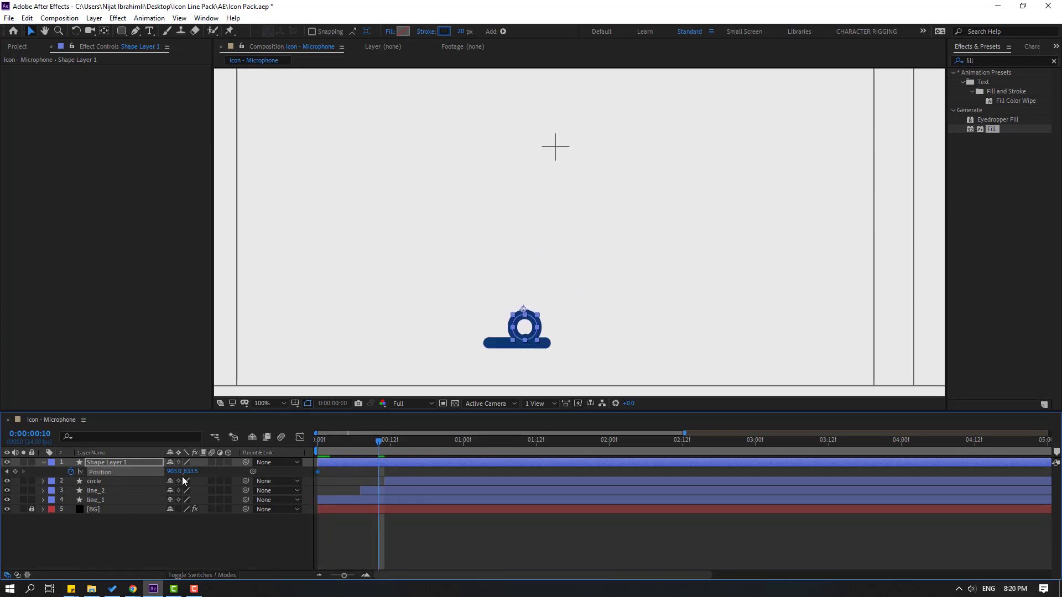
- Add a Position keyframe every 10 frames through 0:00:02:02, alternating the ring up and down in a diminishing bounce that ends at 903, 645.5
left_click_drag(191, 471, 119, 476)
key("shift+Page_Down")
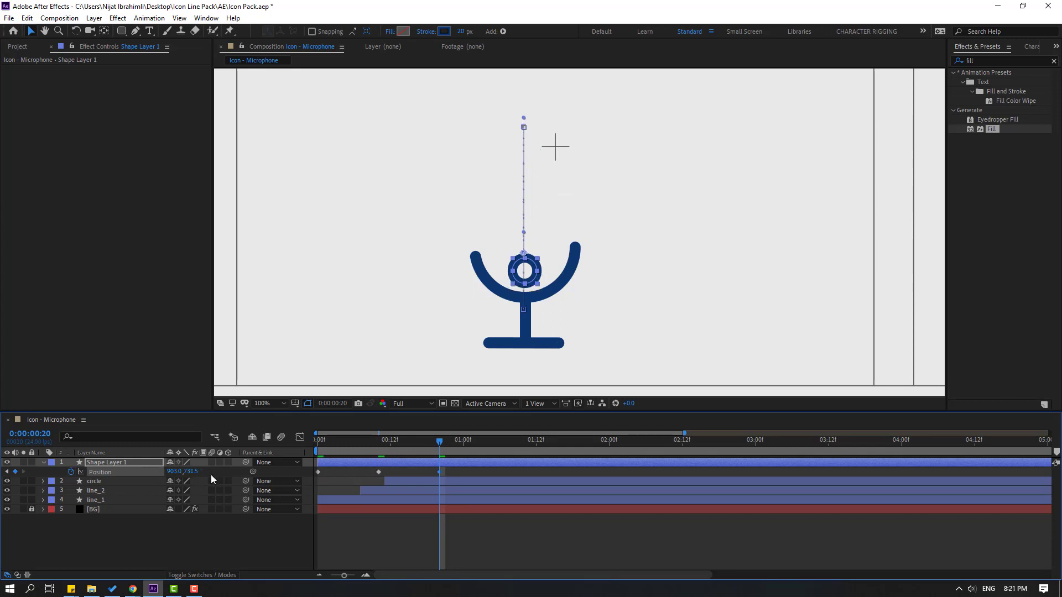
key("shift+Page_Down")
key("space")
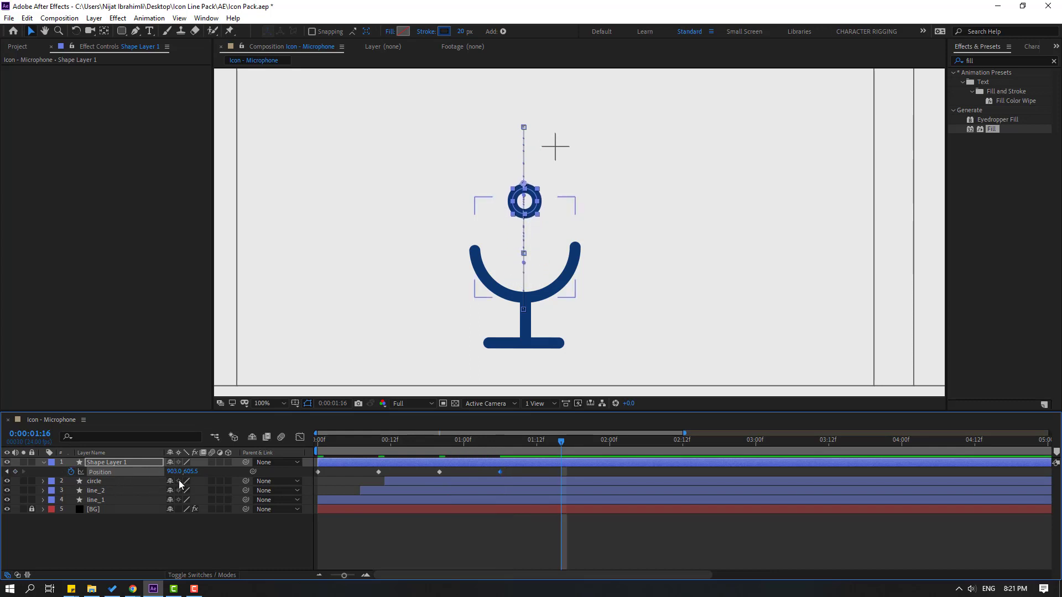
left_click_drag(193, 473, 168, 476)
key("shift+Page_Down")
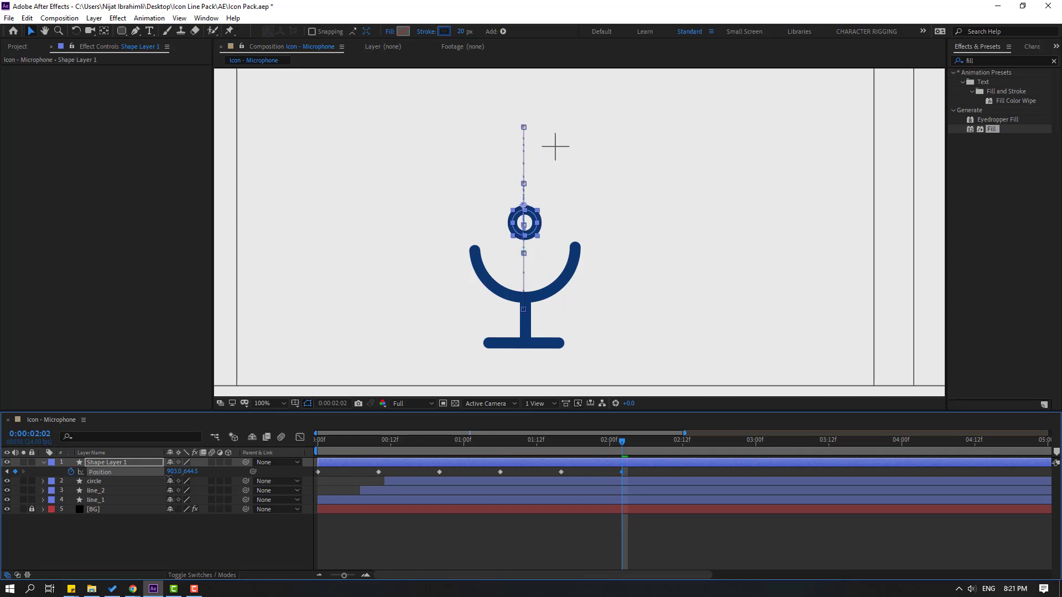
- Apply Easy Ease to all of Shape Layer 1's Position keyframes and preview the bounce
scroll(412, 491, "down", 2)
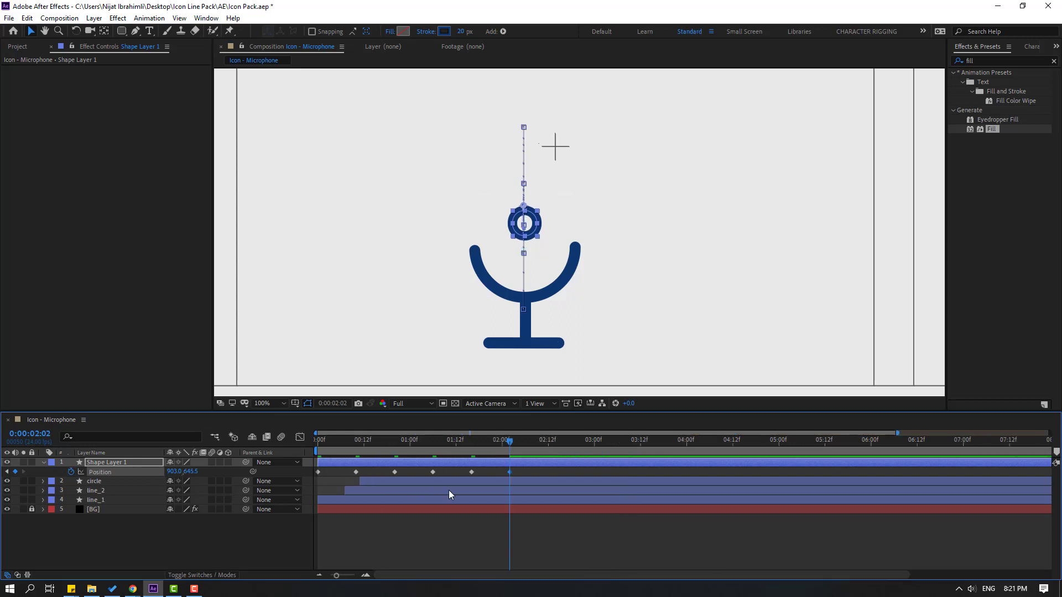
left_click_drag(511, 468, 314, 477)
right_click(316, 472)
mouse_move(387, 463)
left_click(545, 498)
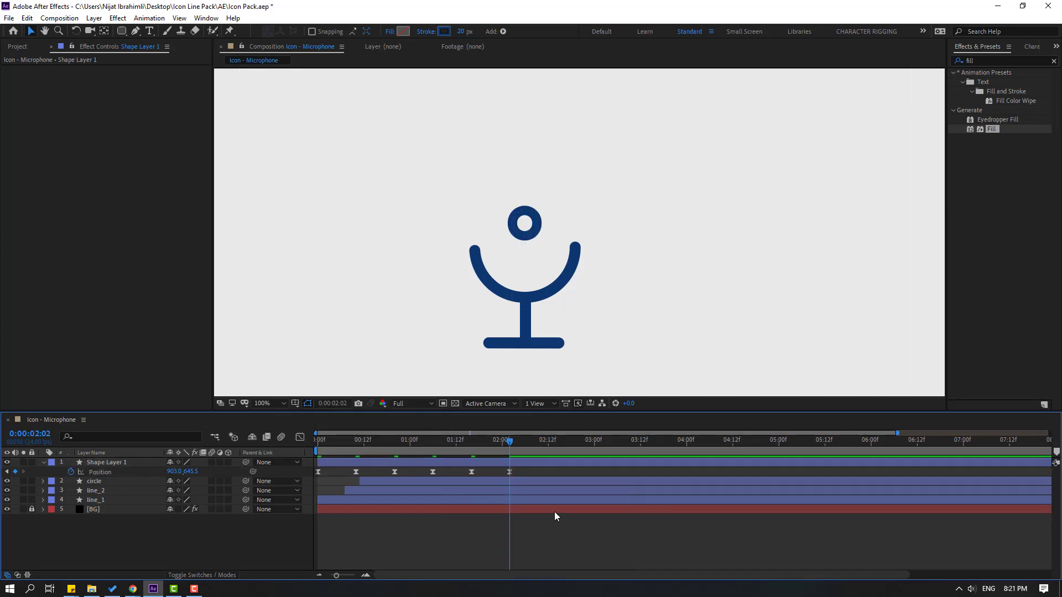
key("space")
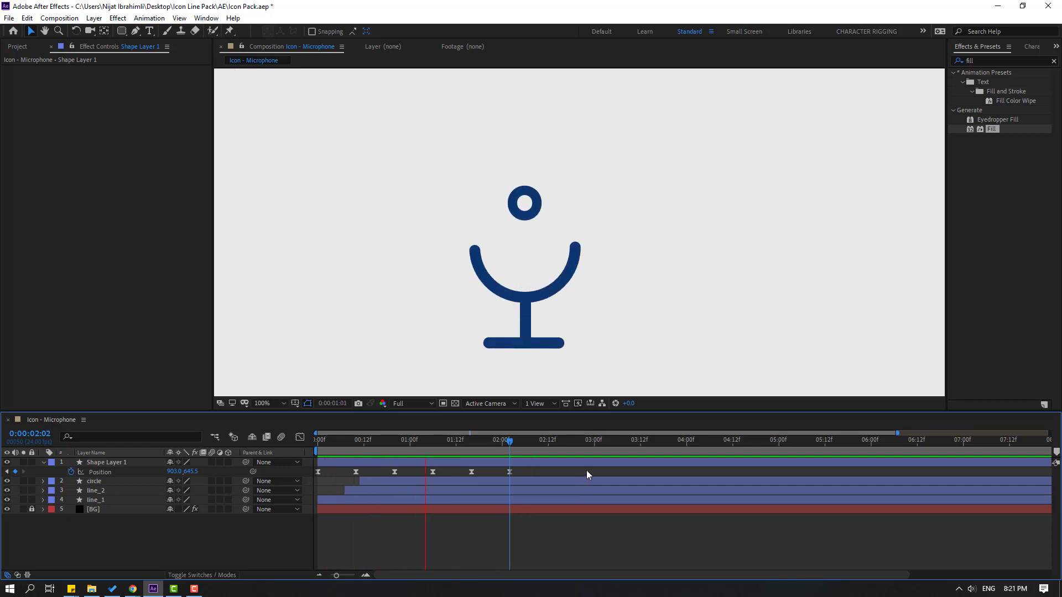
- Try compressing the Position keyframes so the last one falls at about 1:12, and preview the faster bounce
left_click_drag(534, 469, 308, 478)
left_click_drag(509, 473, 472, 473)
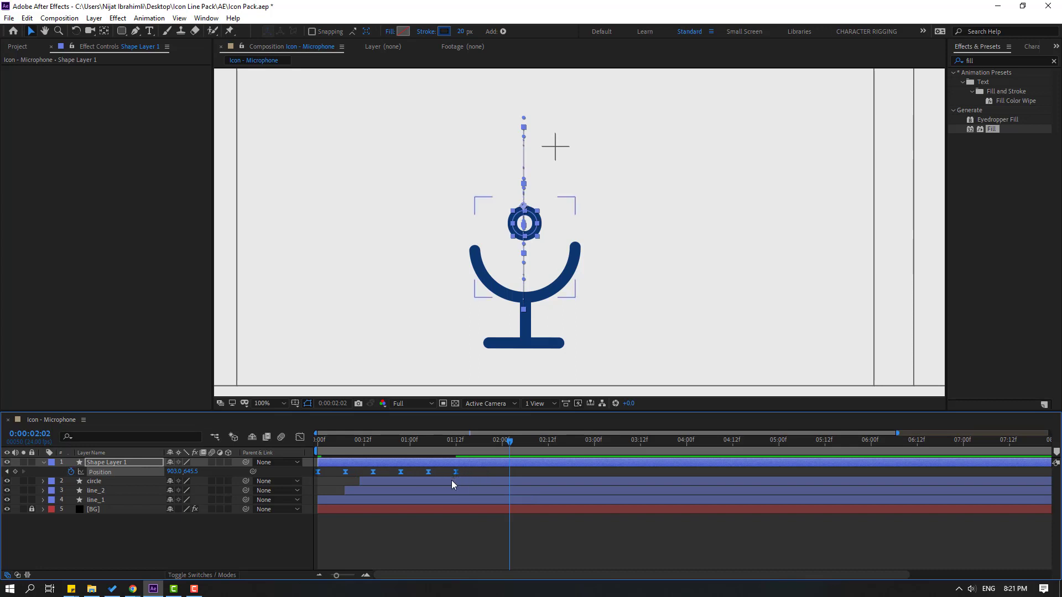
key("space")
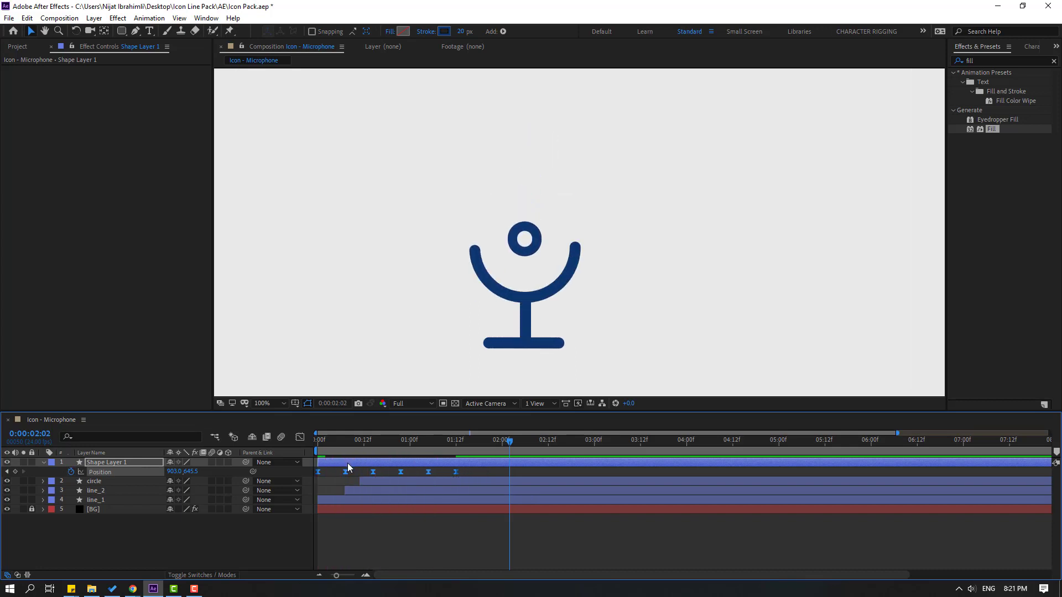
key("ctrl+z")
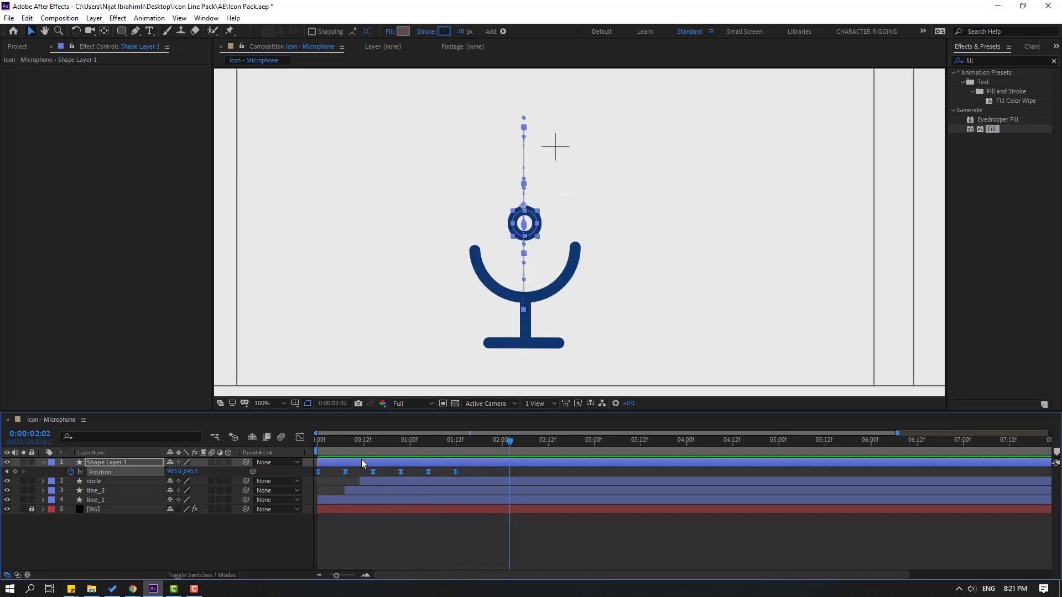
key("space")
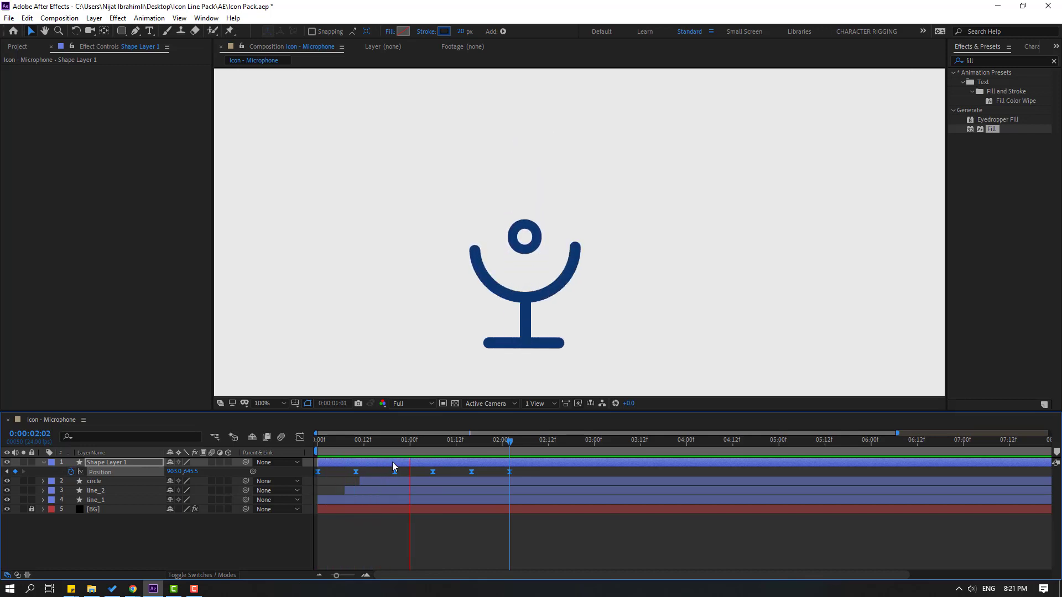
- Lower the ring's Position at 0:00:00 to 903, 906.5 and keyframe it at 903, 850.2 one frame in
left_click_drag(381, 441, 319, 447)
left_click(207, 550)
left_click(103, 463)
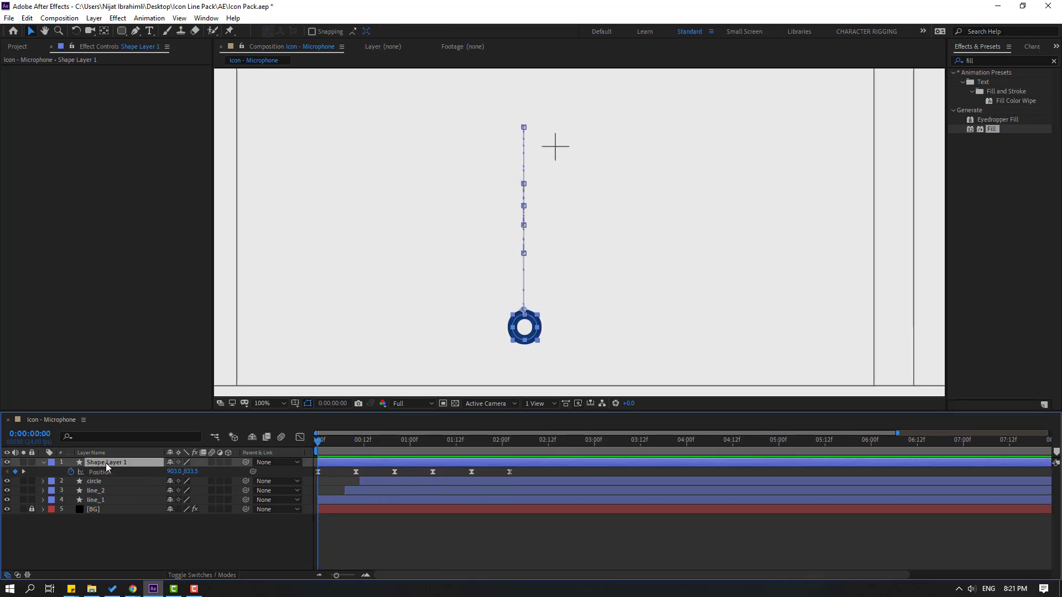
left_click_drag(192, 475, 231, 474)
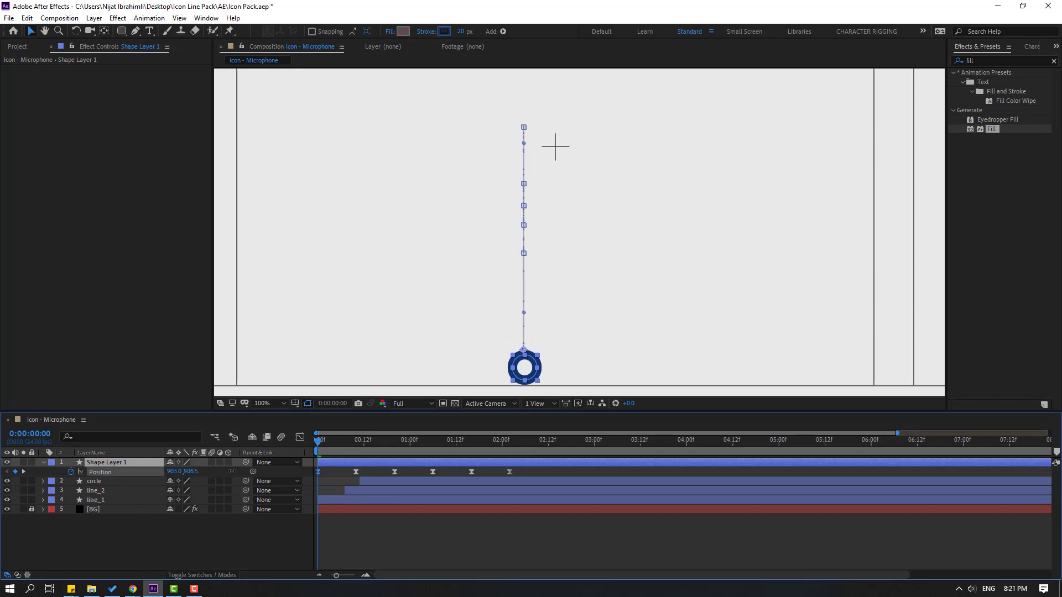
mouse_move(322, 442)
left_mouse_down()
mouse_move(337, 441)
mouse_move(321, 442)
left_mouse_up()
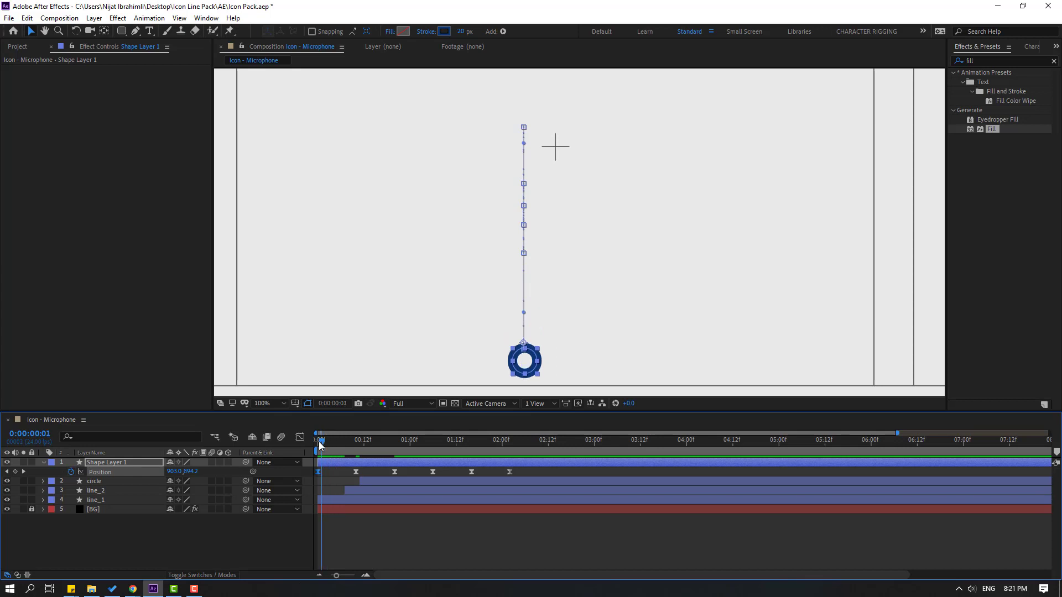
left_click_drag(192, 476, 168, 475)
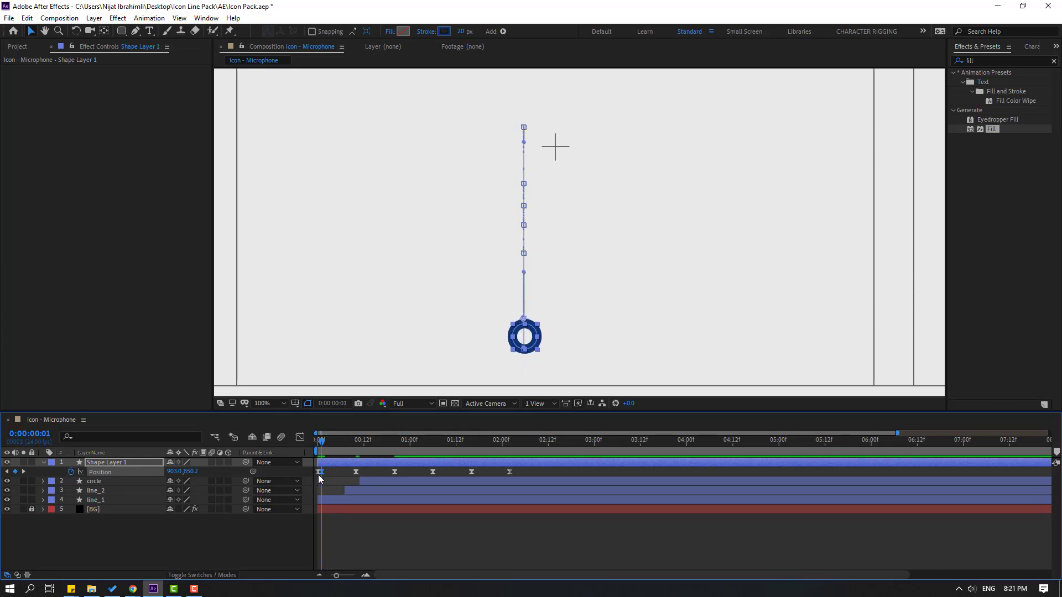
- Delay Shape Layer 1 to start at 0:00:00:04, set its first Position keyframe to 903, 863.2 and preview the animation
mouse_move(323, 442)
left_mouse_down()
mouse_move(339, 440)
mouse_move(359, 463)
mouse_move(326, 442)
mouse_move(344, 442)
mouse_move(329, 445)
mouse_move(348, 466)
mouse_move(334, 443)
left_mouse_up()
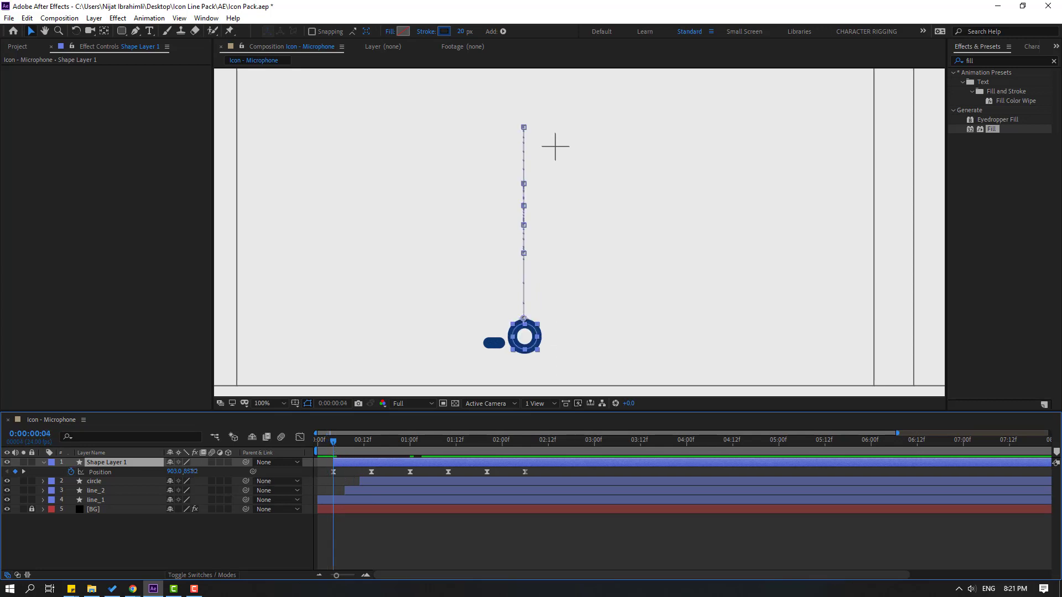
left_click_drag(193, 471, 197, 471)
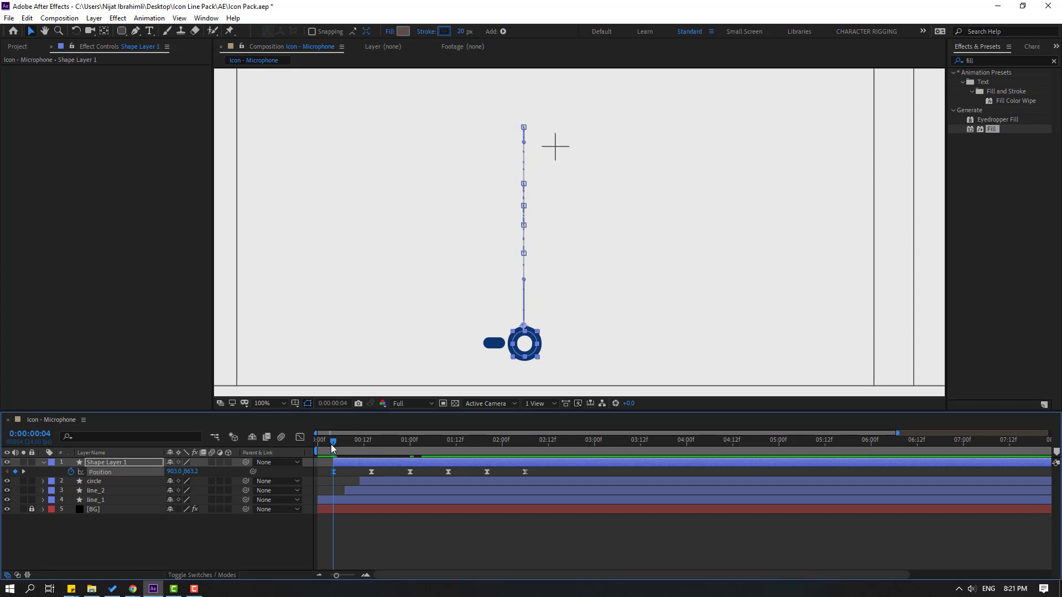
key("space")
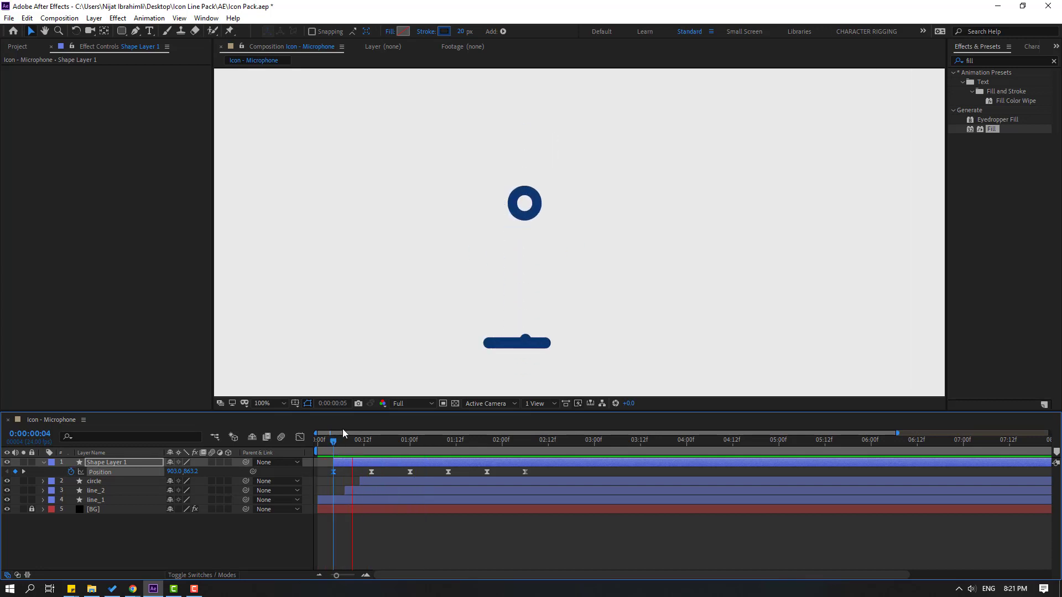
scroll(483, 348, "down", 2)
key("space")
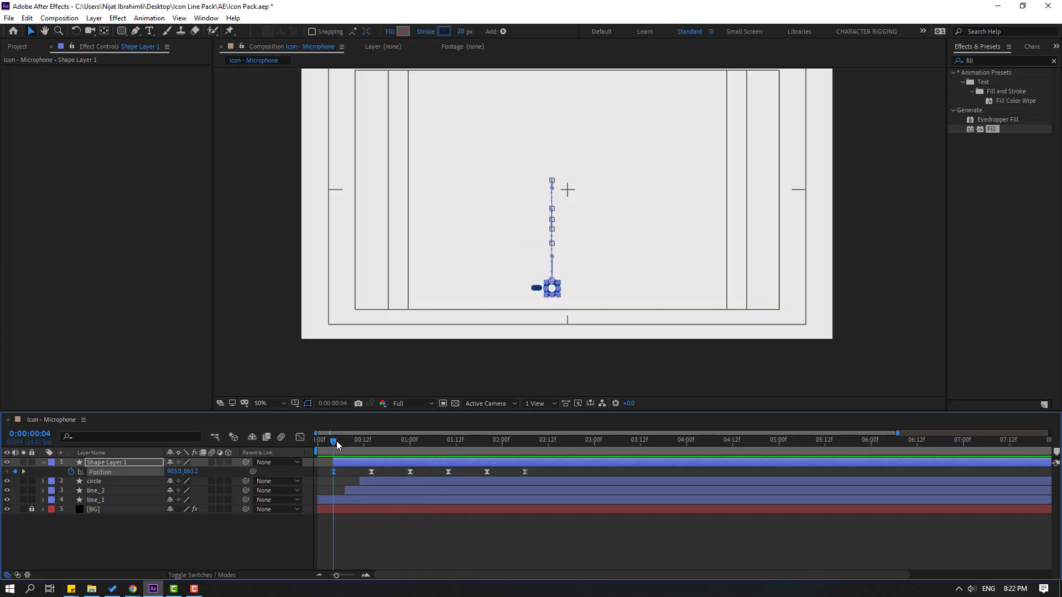
- Enable keyframes for the Size and Roundness of Shape Layer 1's Rectangle Path 1 at 0:00:00:17
left_click_drag(336, 440, 383, 437)
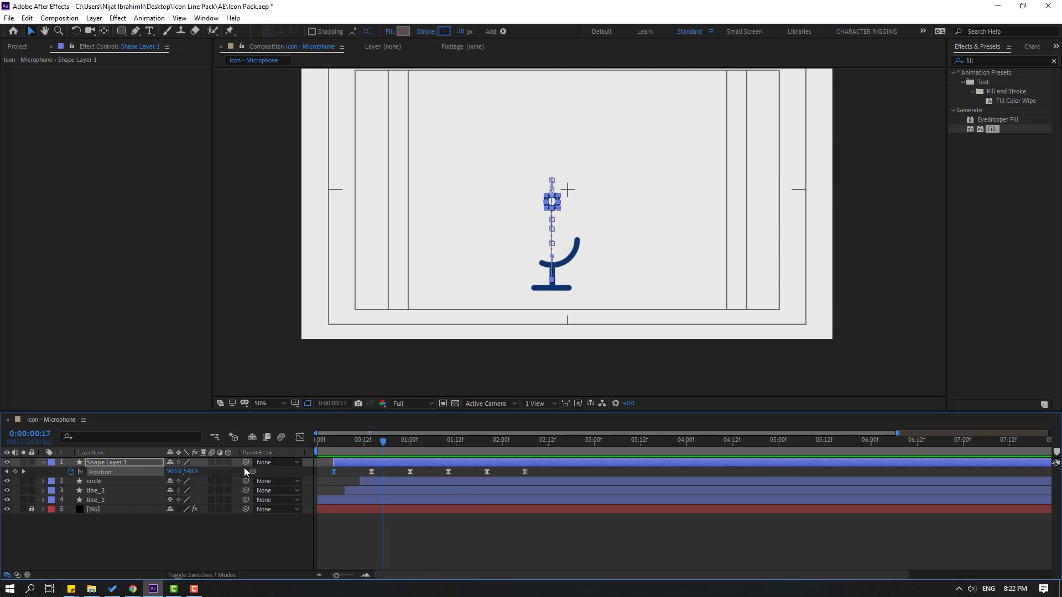
left_click(43, 463)
left_click(44, 463)
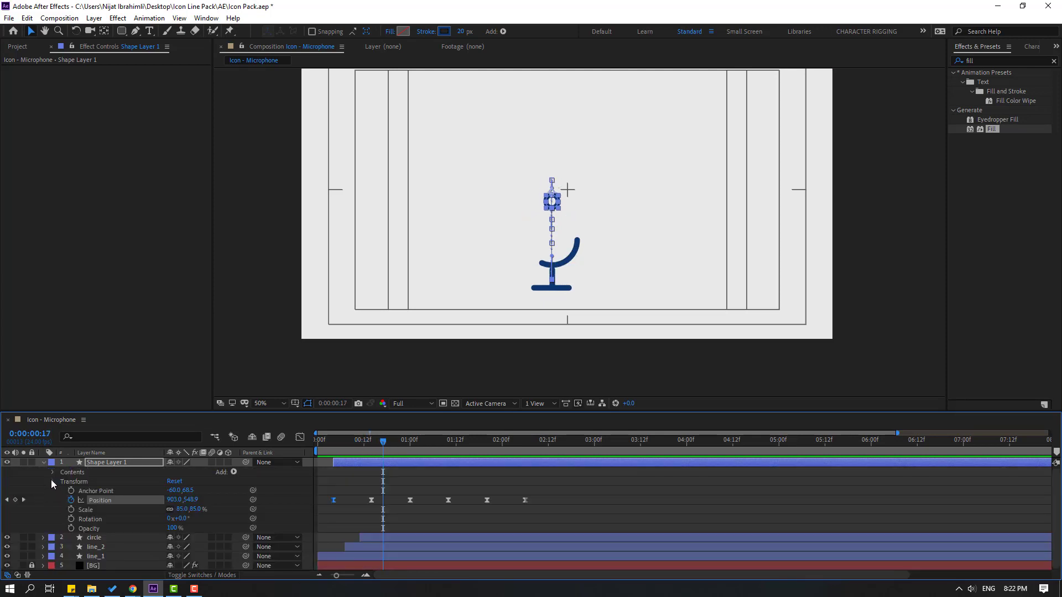
left_click(52, 481)
left_click(53, 472)
left_click(62, 481)
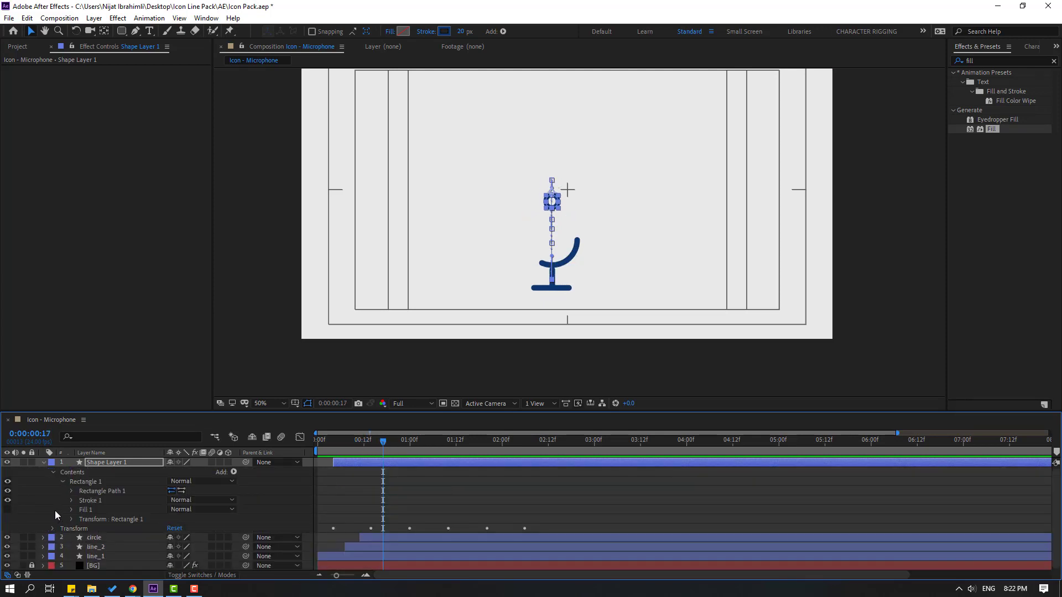
left_click(71, 491)
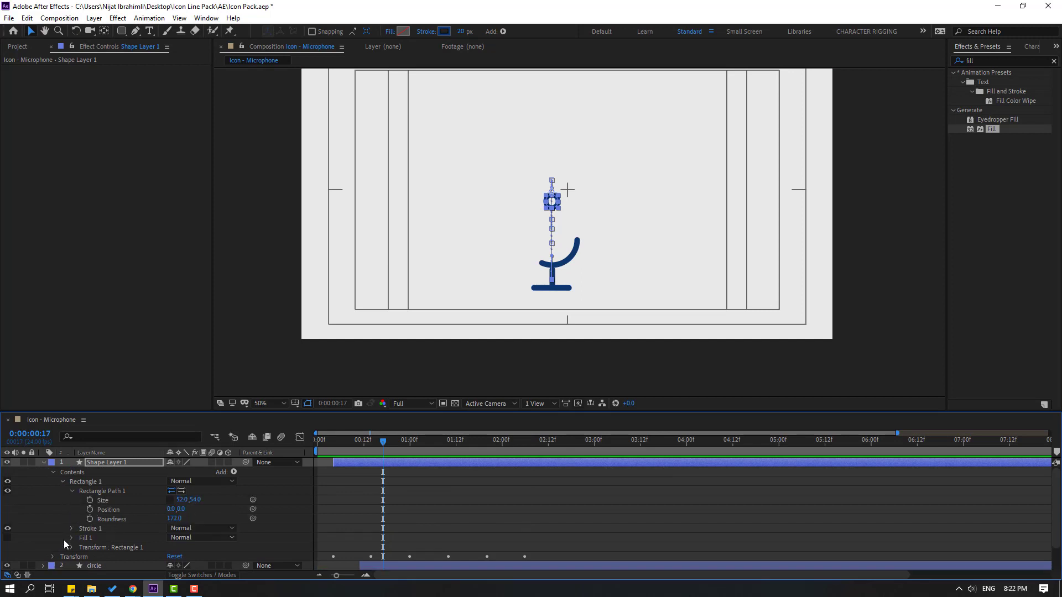
left_click(90, 500)
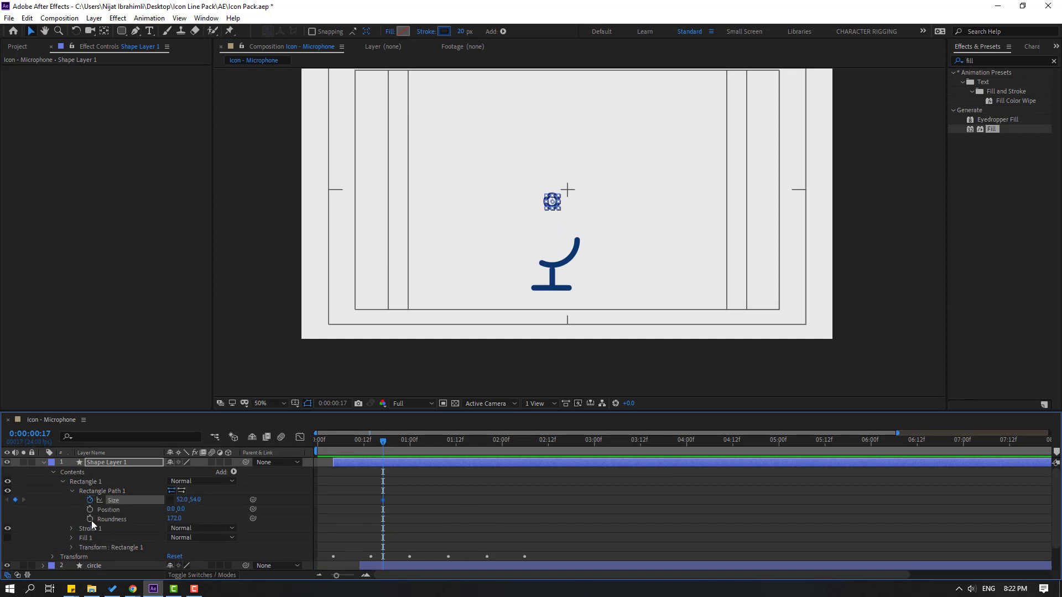
left_click(90, 519)
- Keyframe the ring's Size at 142, 218 and Roundness at 65 at 0:00:01:08, forming the tall microphone head
left_click_drag(389, 440, 440, 446)
key("period")
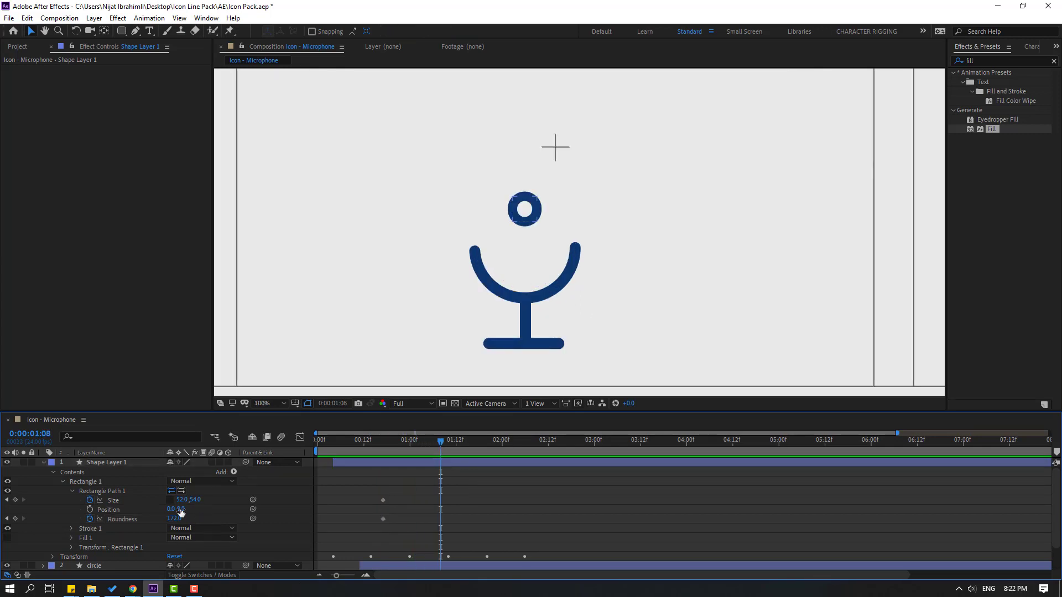
left_click_drag(179, 501, 254, 484)
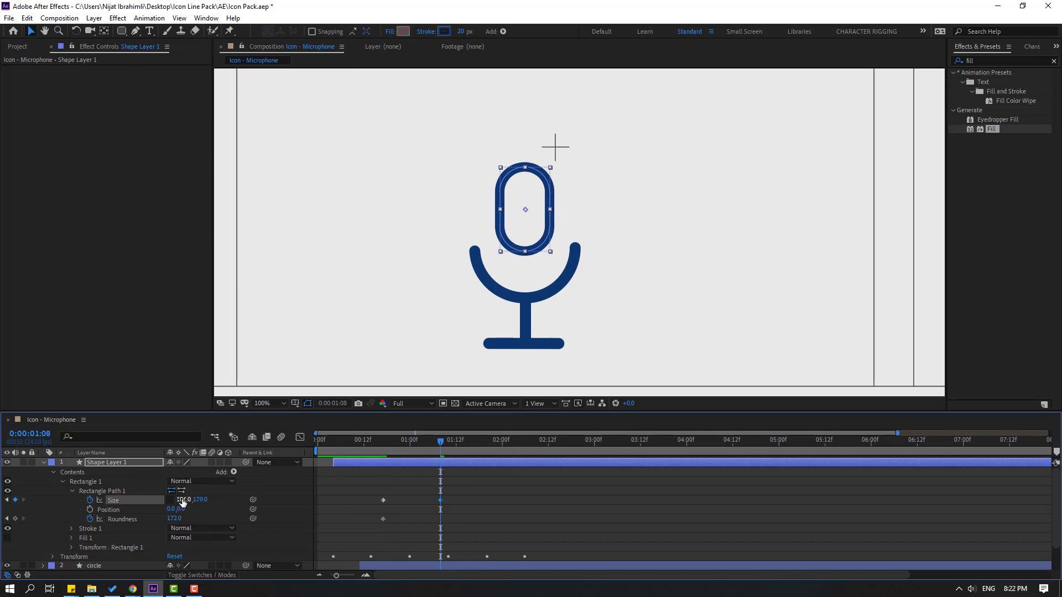
left_click_drag(182, 502, 69, 524)
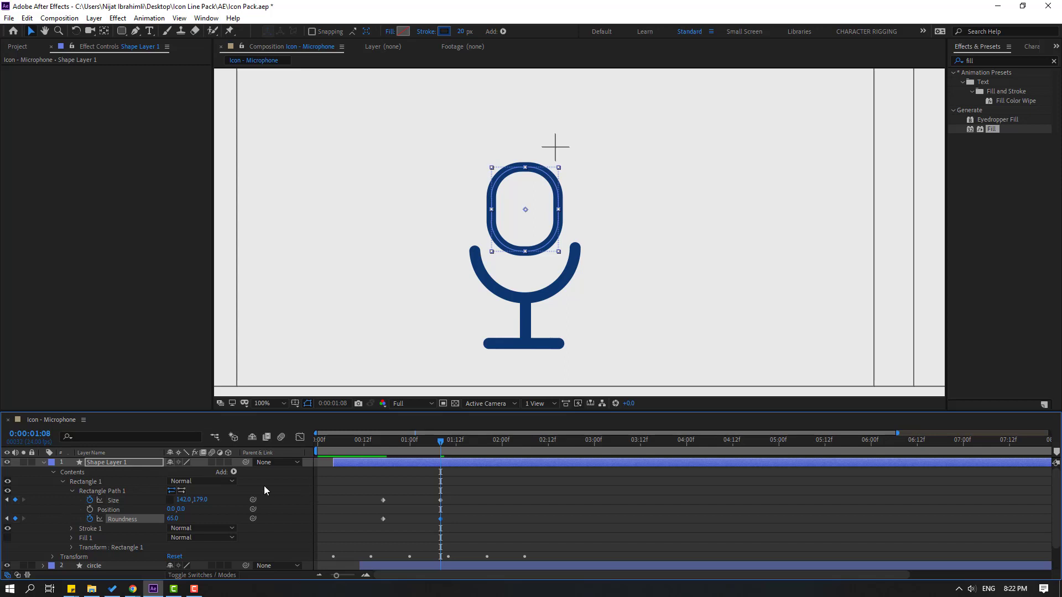
left_click_drag(199, 499, 220, 499)
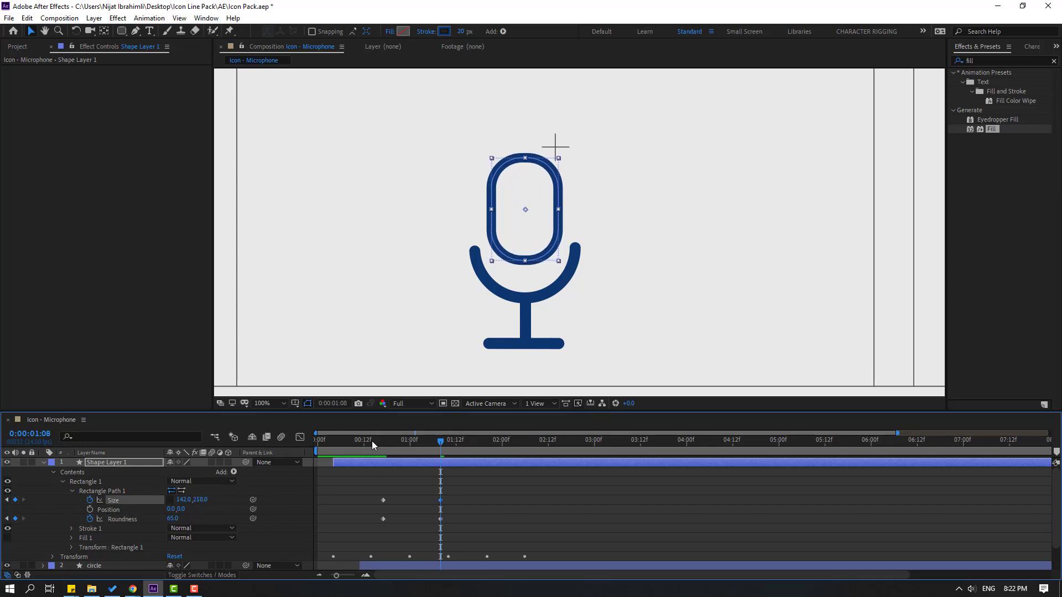
- Apply Easy Ease to all Size and Roundness keyframes and preview the ring growing into the head
left_click_drag(372, 440, 521, 437)
left_click(616, 486)
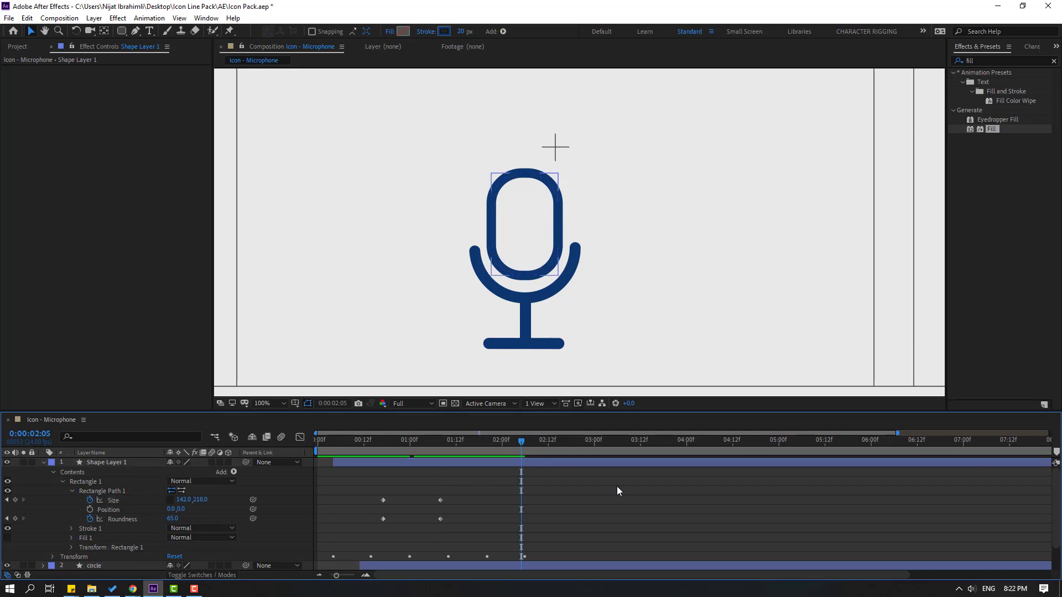
left_click_drag(448, 495, 384, 518)
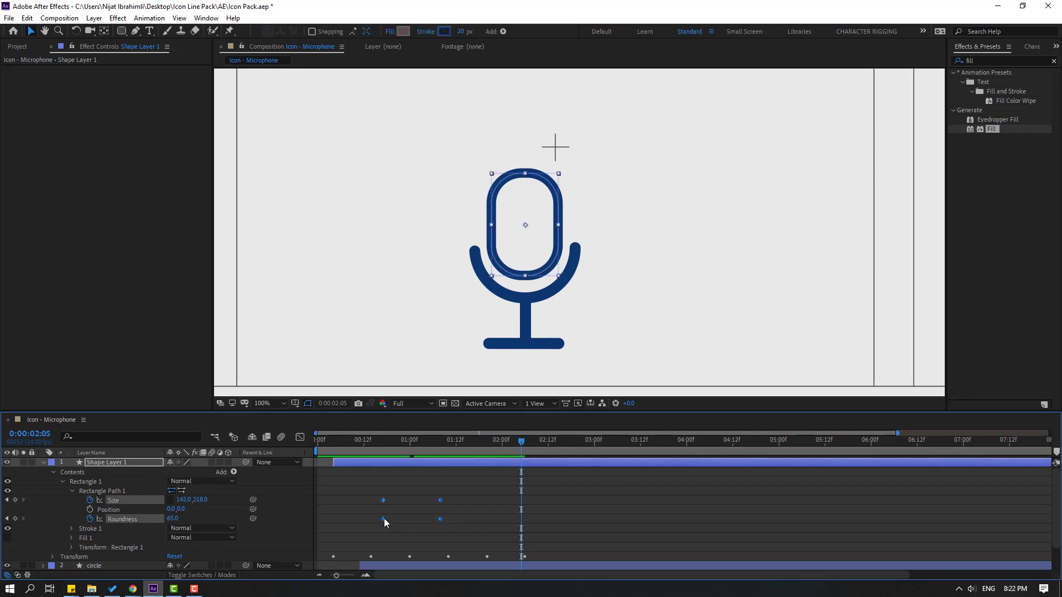
right_click(383, 519)
mouse_move(447, 510)
left_click(559, 449)
key("space")
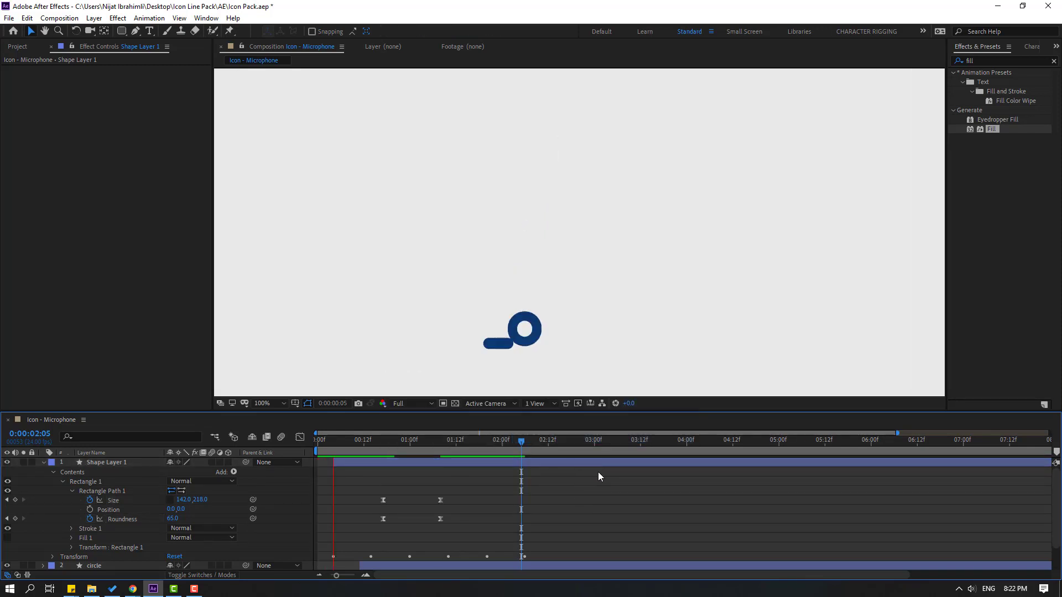
key("space")
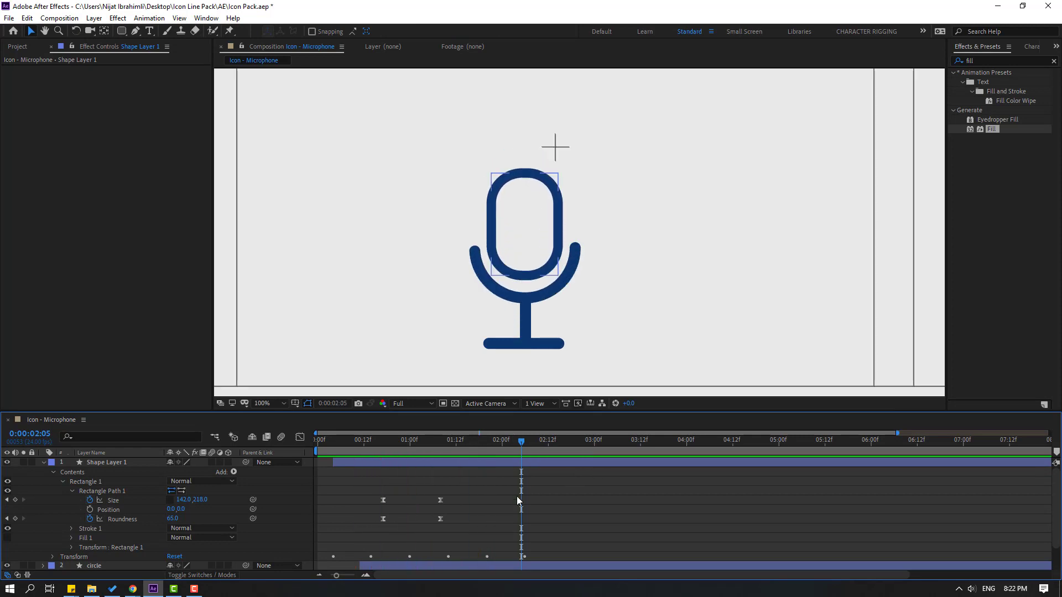
- Try moving the Size and Roundness keyframes earlier to start at about 0:00:00:09, and preview the result
left_click_drag(466, 490, 376, 530)
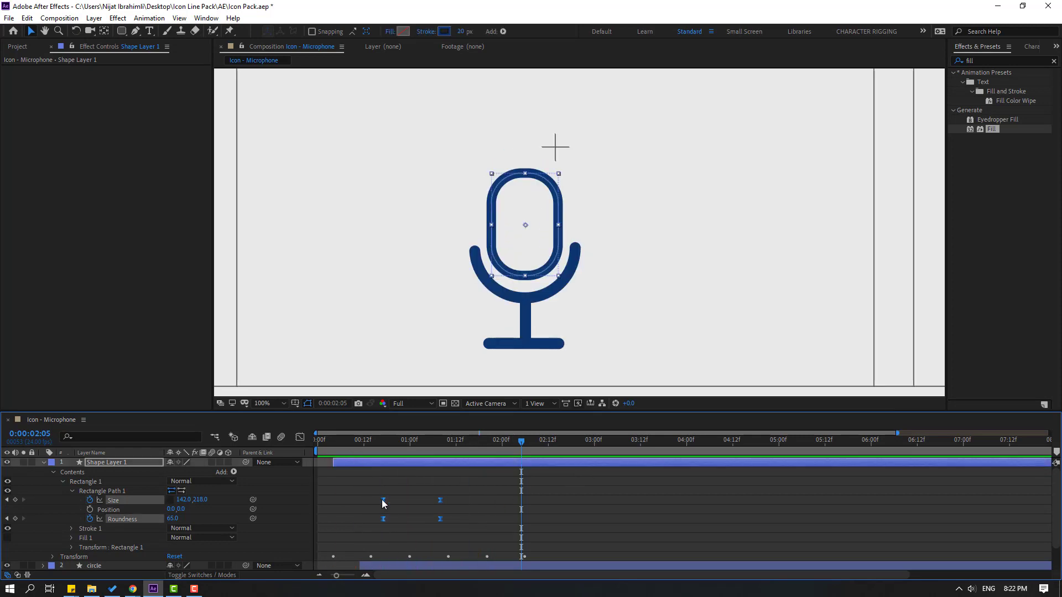
key("alt+Left")
key("space")
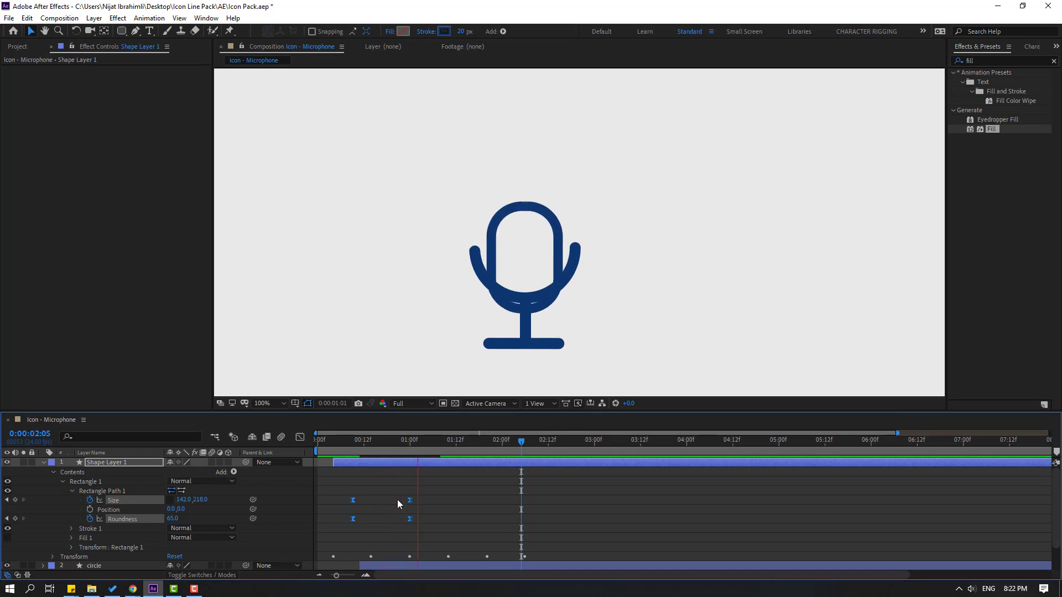
scroll(441, 322, "down", 2)
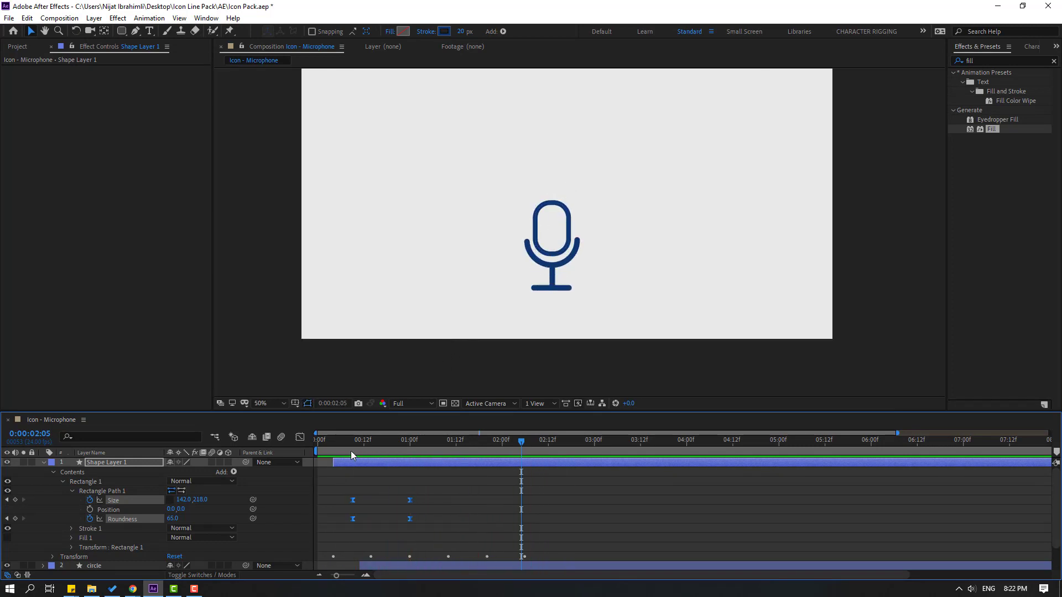
- Try delaying the Size and Roundness keyframes to start at about 0:00:00:21, and preview the result
left_click_drag(353, 444, 426, 444)
left_click_drag(444, 494, 399, 519)
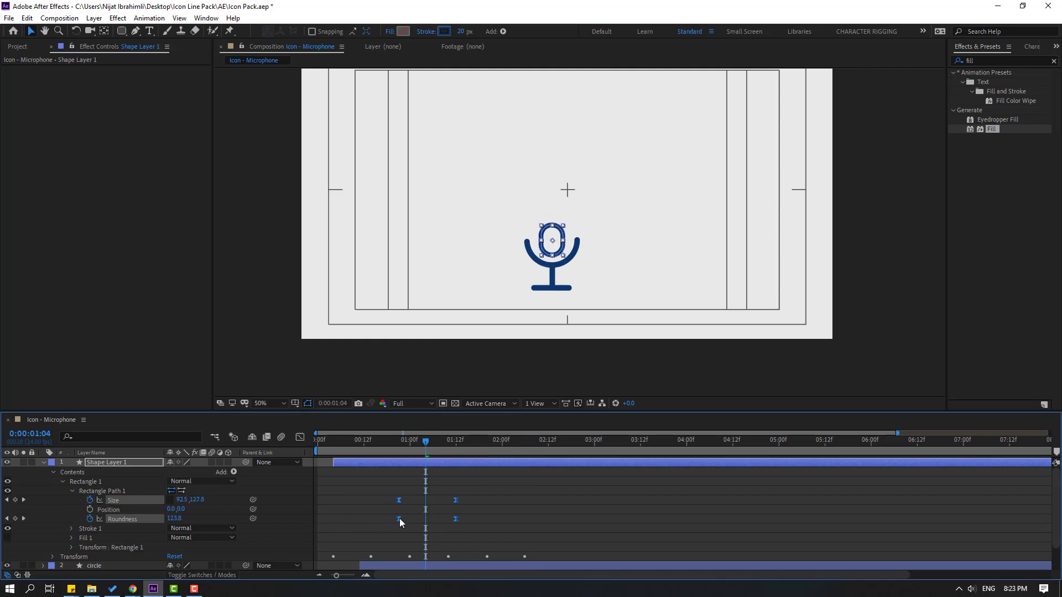
key("space")
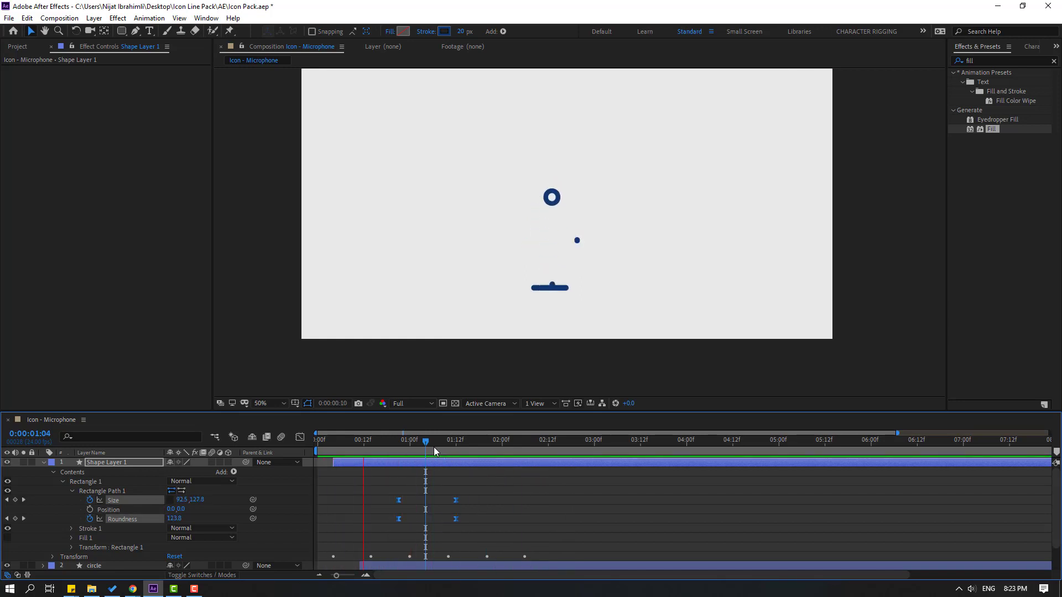
key("space")
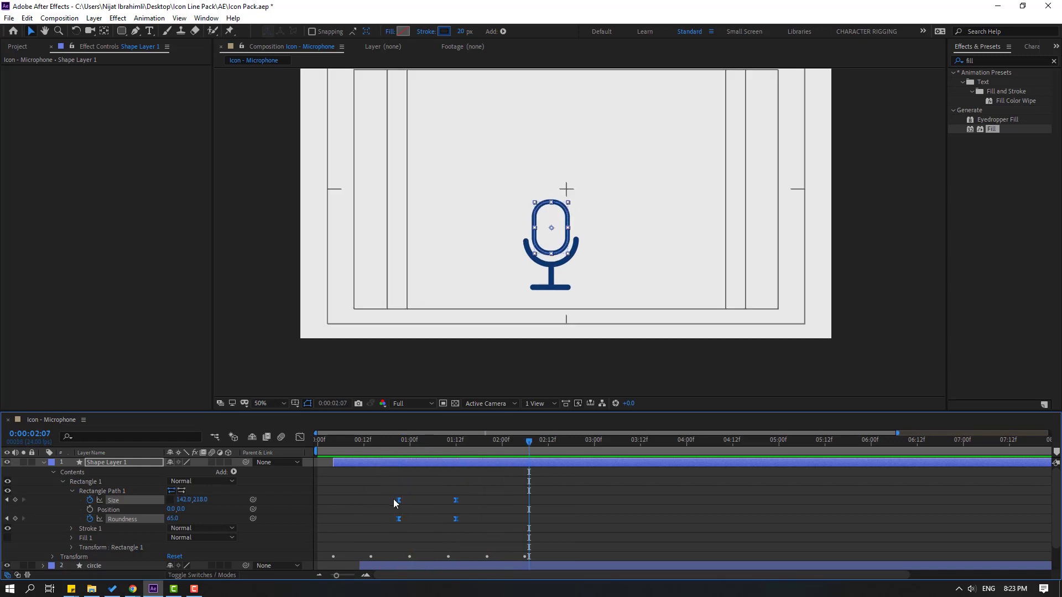
- Shift the Size and Roundness keyframes to start at about 0:00:00:14, in line with the second Position keyframe, and preview
left_click_drag(398, 500, 371, 500)
key("space")
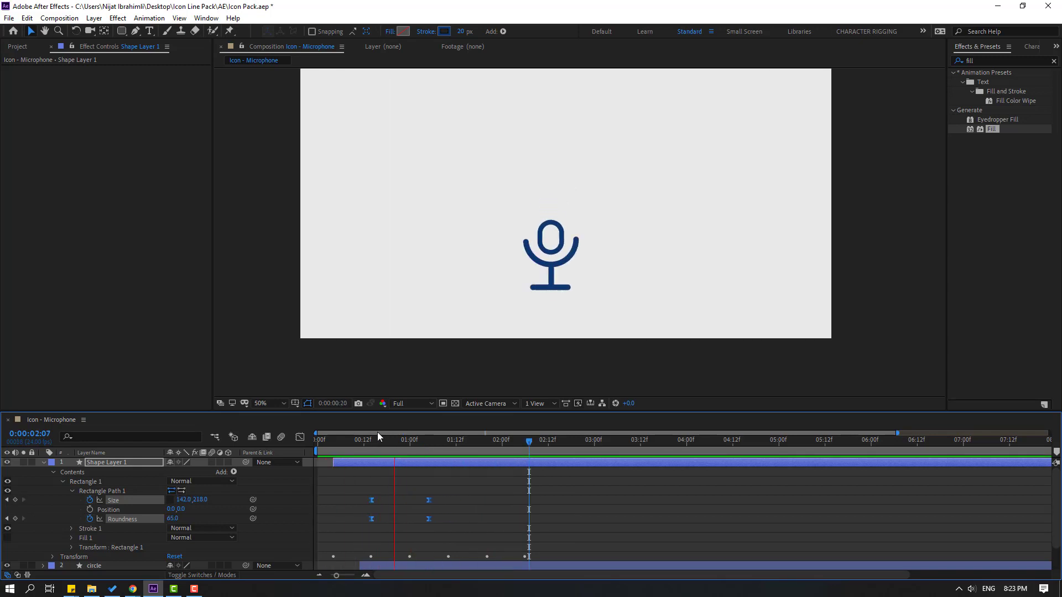
key("comma")
key("comma")
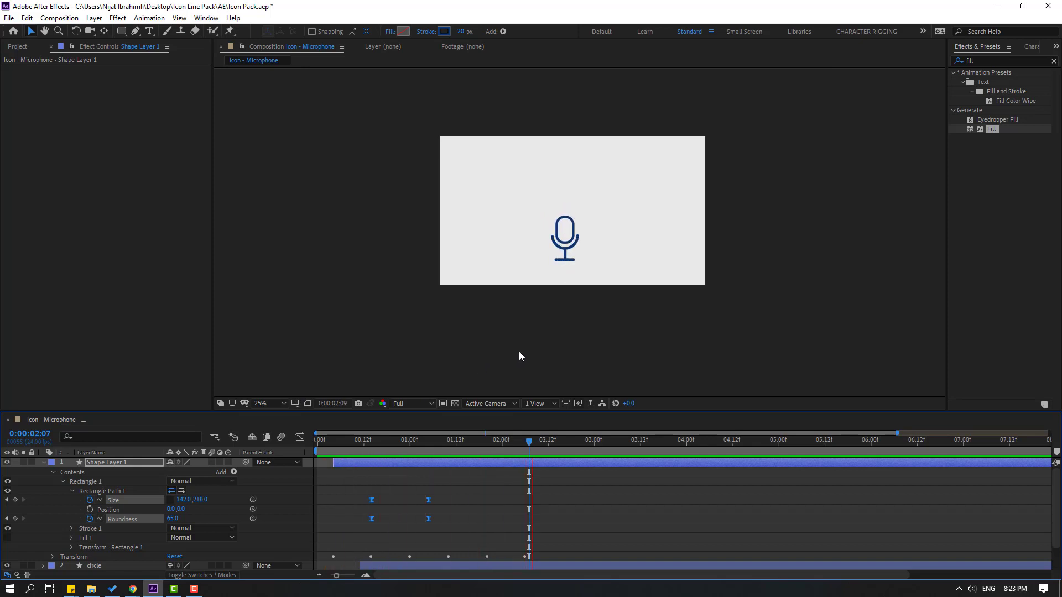
key("space")
scroll(518, 351, "up", 2)
- Collapse Shape Layer 1's properties and rename the layer to mic
left_click(44, 463)
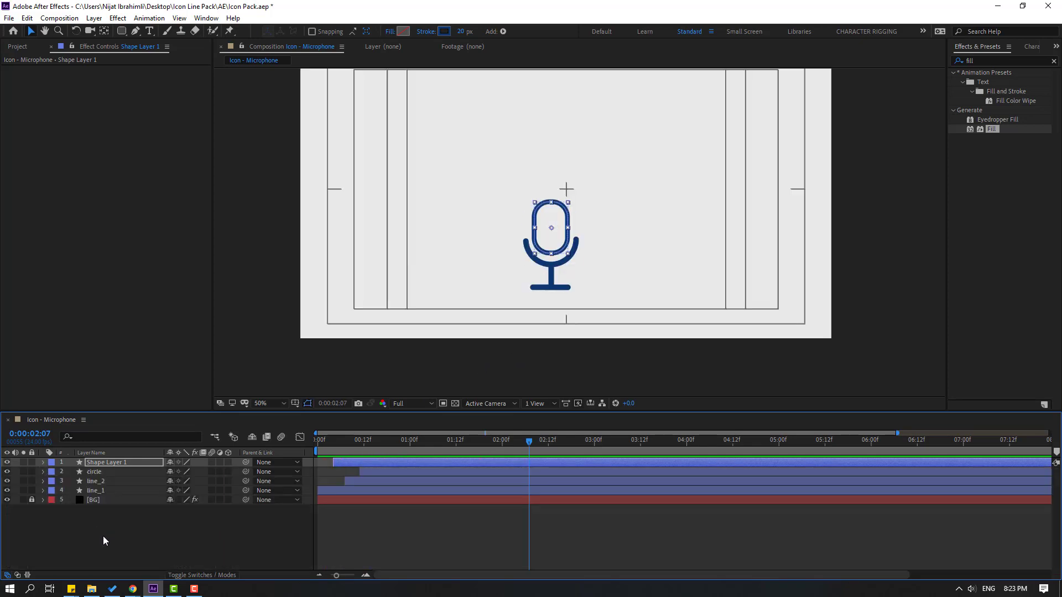
left_click(102, 536)
left_click(118, 466)
key("Return")
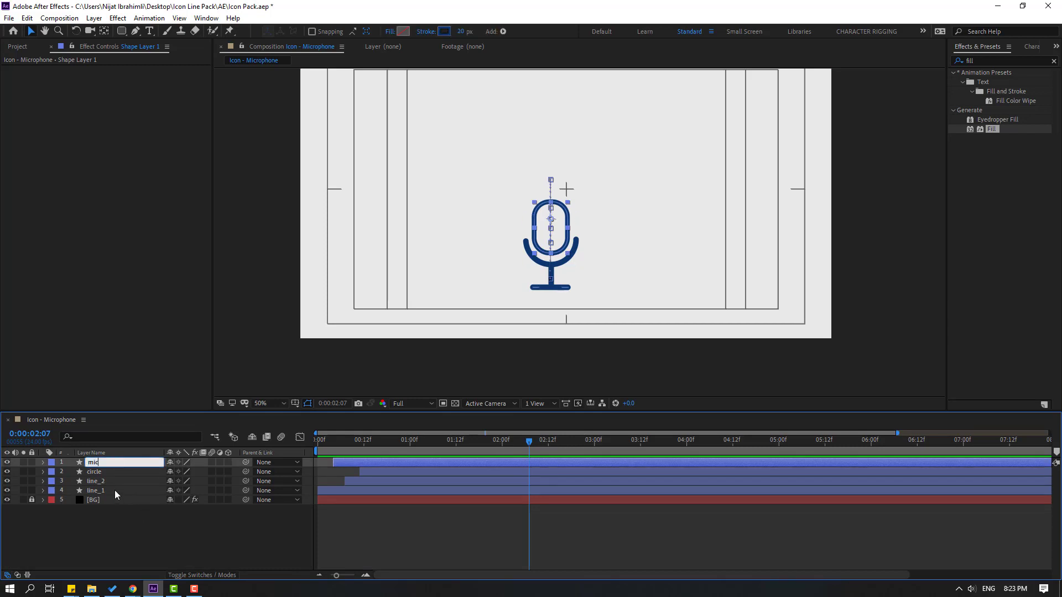
left_click(214, 551)
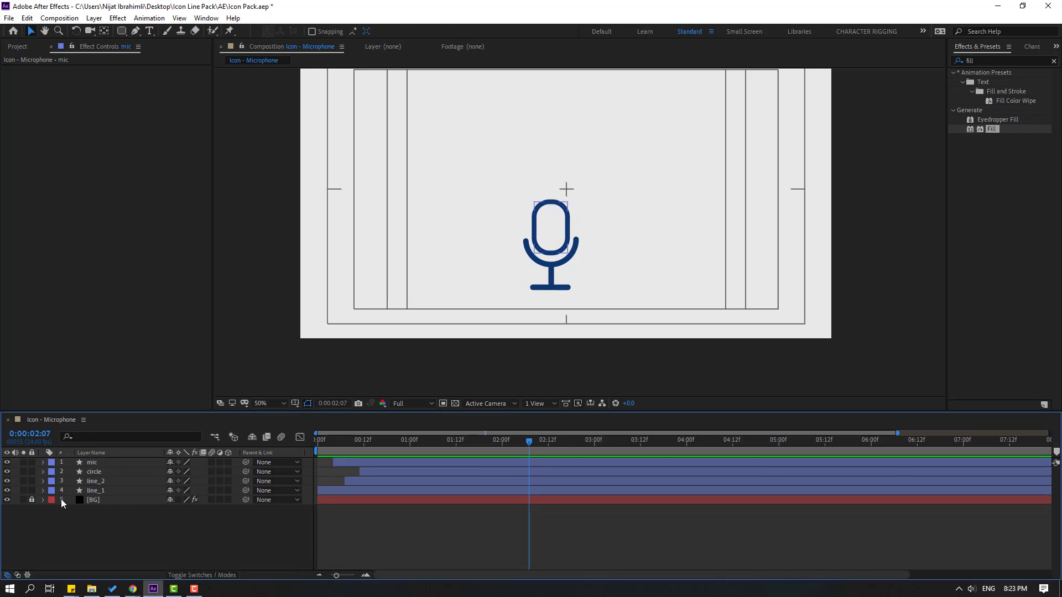
- Duplicate line_1, move the copy to the top of the layer stack and place it across the microphone head
left_click(96, 491)
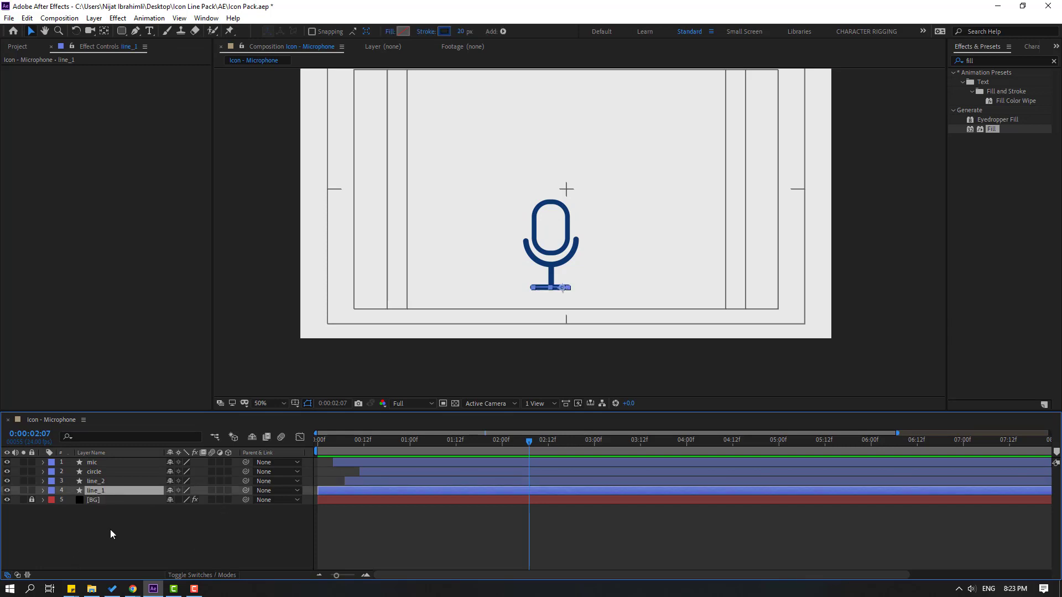
key("ctrl+d")
left_click_drag(91, 490, 99, 460)
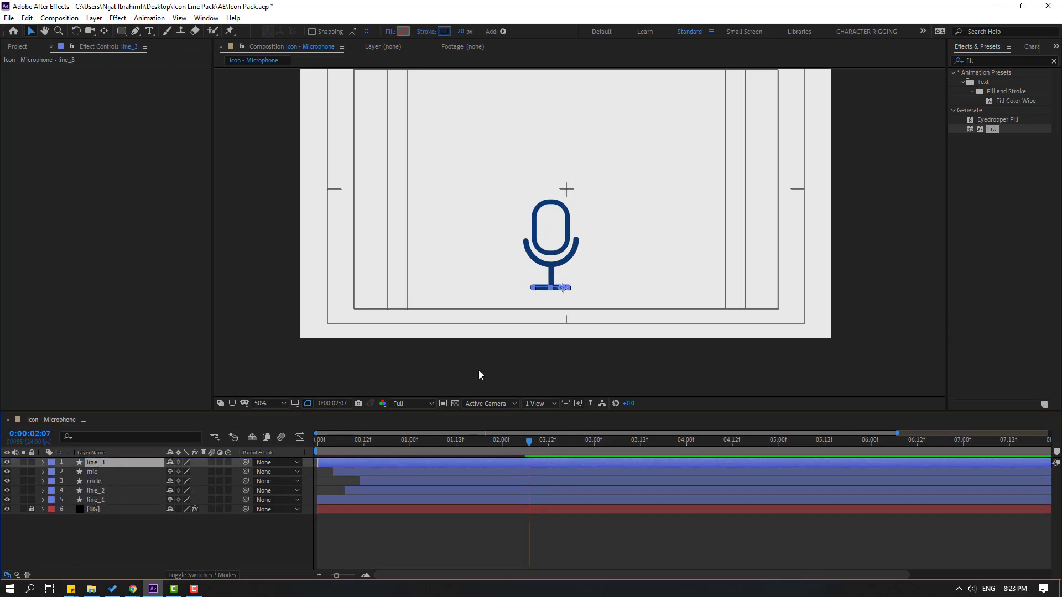
left_click_drag(561, 287, 557, 221)
scroll(555, 222, "up", 1)
left_click_drag(467, 275, 533, 295)
scroll(532, 296, "up", 1)
- Start line_3 at 0:00:02:07, scale it to 54% and move it against the left inner edge of the head
left_click(427, 464)
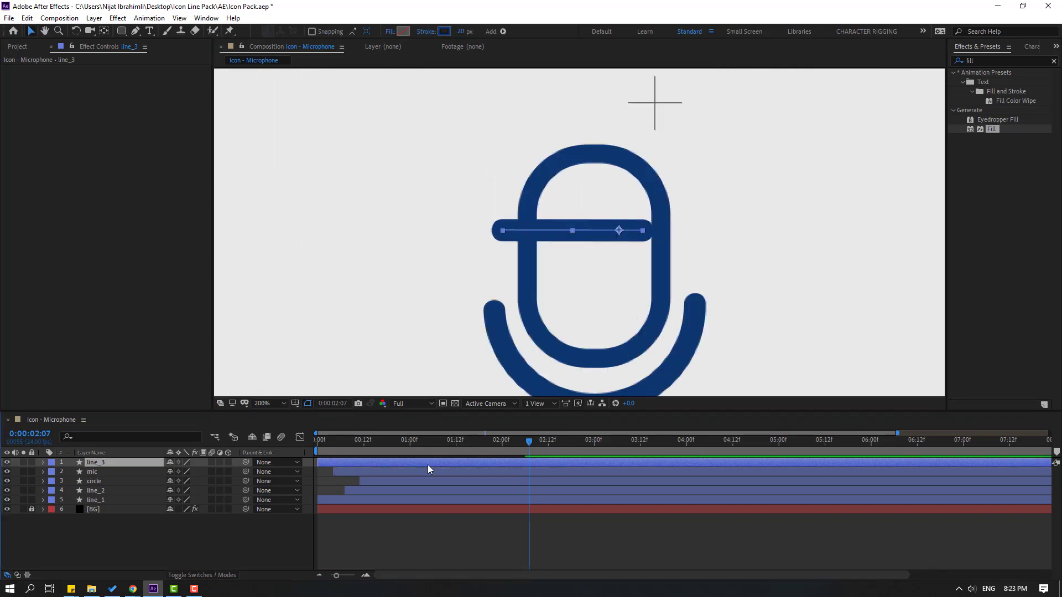
key("[")
left_click_drag(527, 444, 608, 442)
key("s")
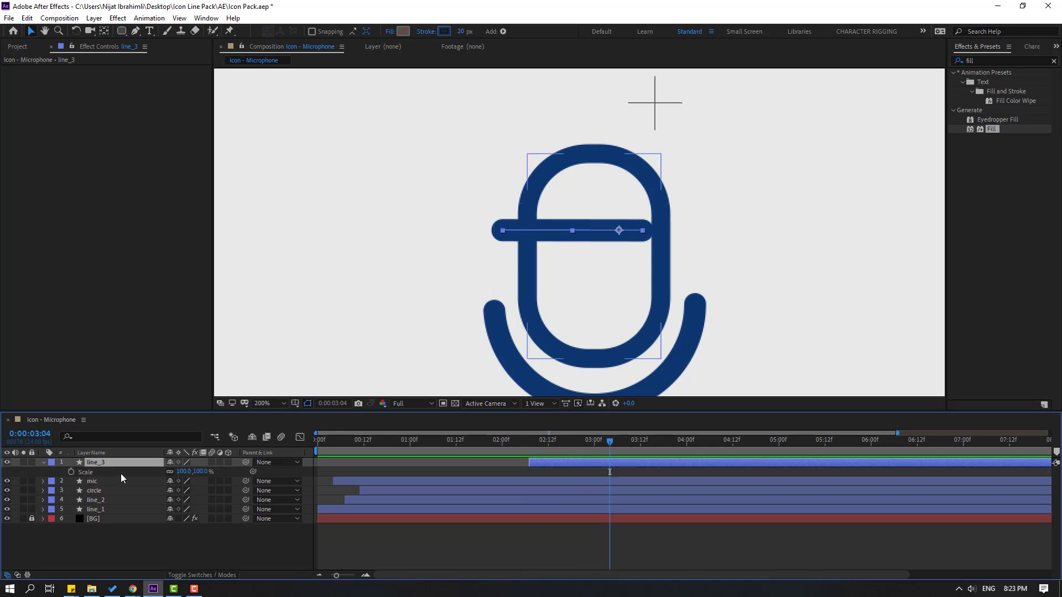
left_click_drag(183, 472, 156, 472)
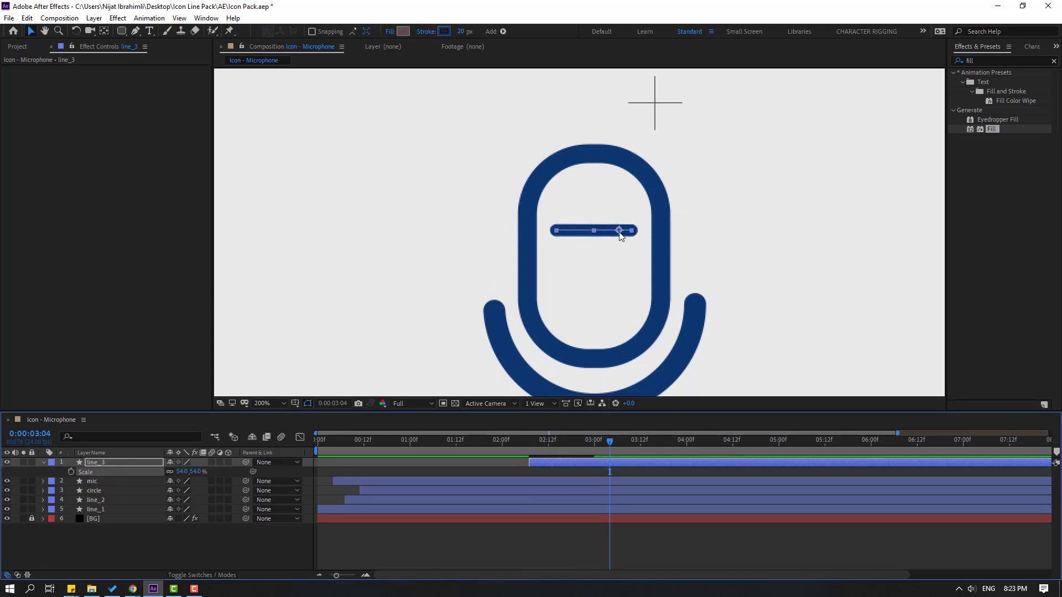
left_click_drag(619, 232, 588, 232)
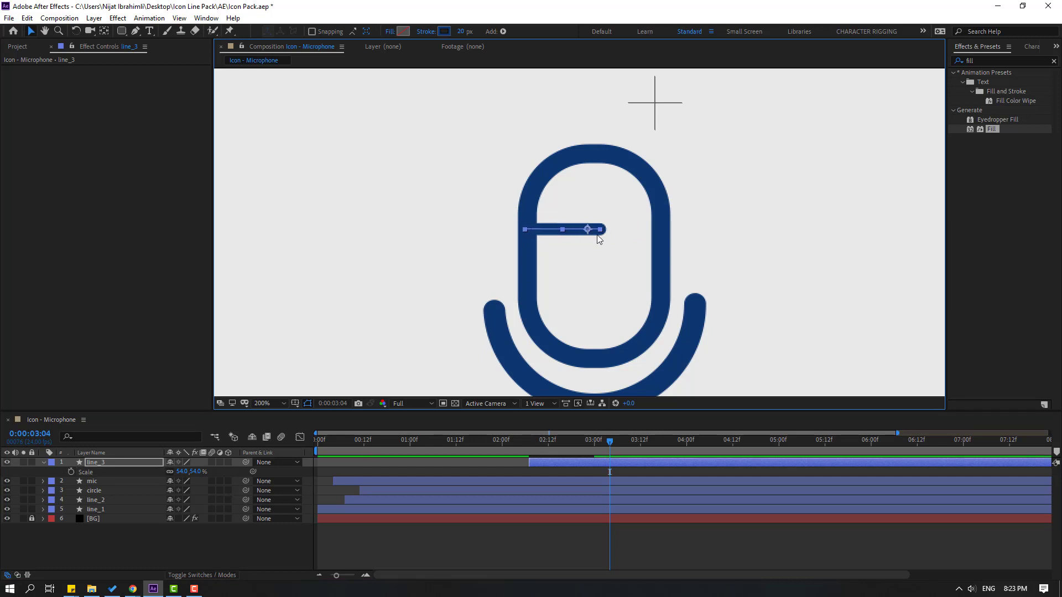
- Duplicate the short line in the head and place the copy 30 px below the first
key("ctrl+d")
key("shift+Down")
key("shift+Down")
key("shift+Down")
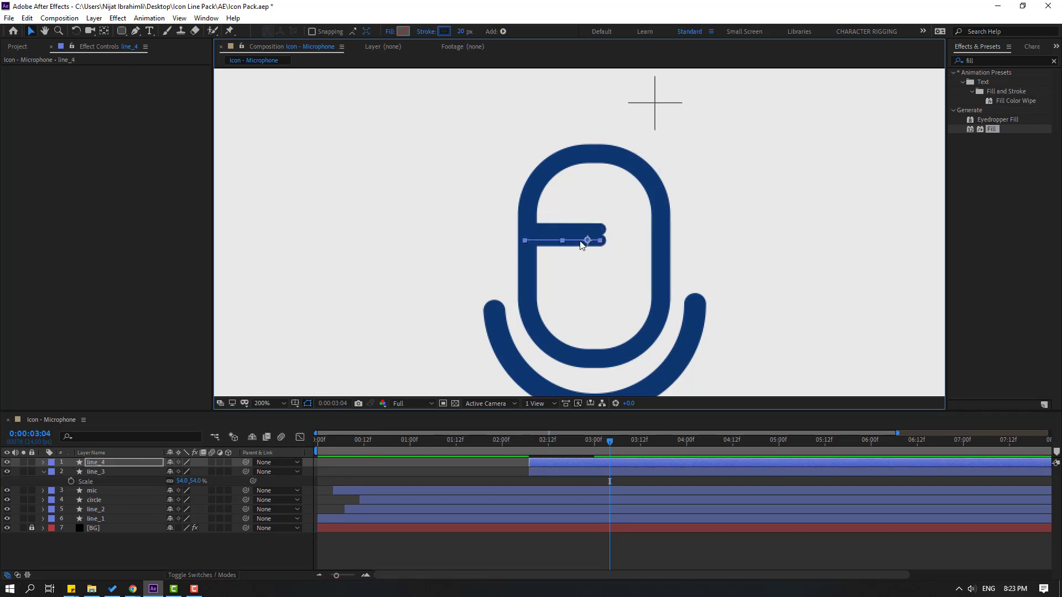
- Duplicate the second short line and place the copy about 27 px below it, spacing the three lines nearly evenly
key("ctrl+d")
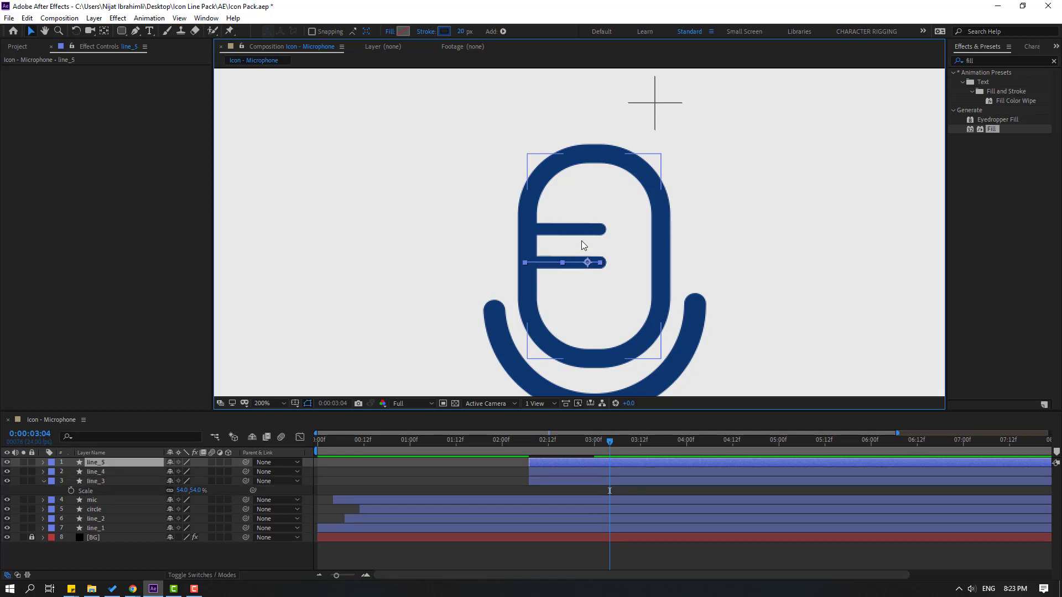
key("shift+Down")
key("shift+Down")
key("shift+Down")
key("shift+Up")
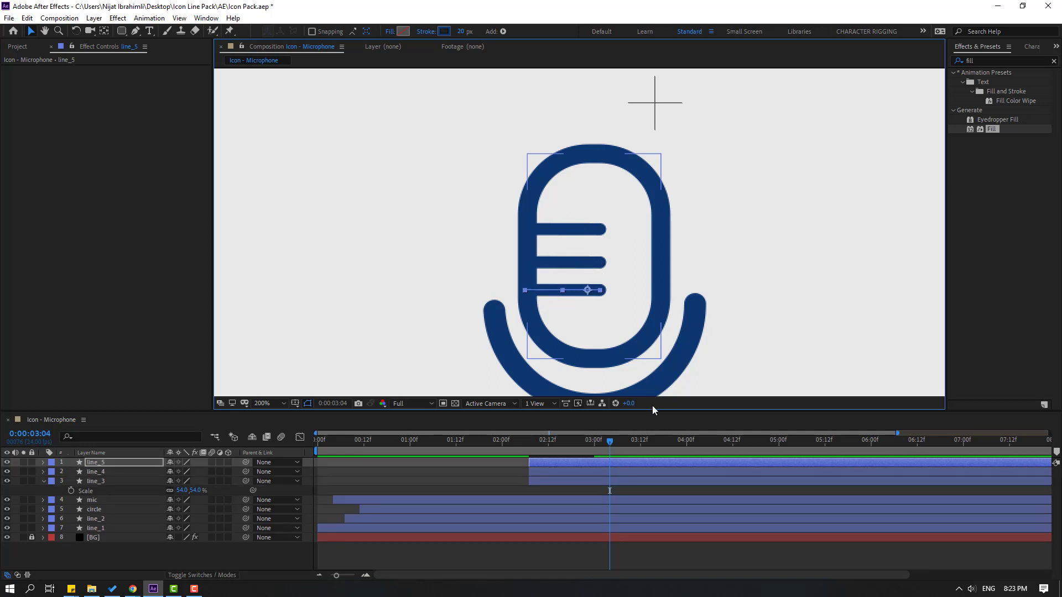
key("shift+Down")
key("Up")
key("Up")
key("Up")
key("Up")
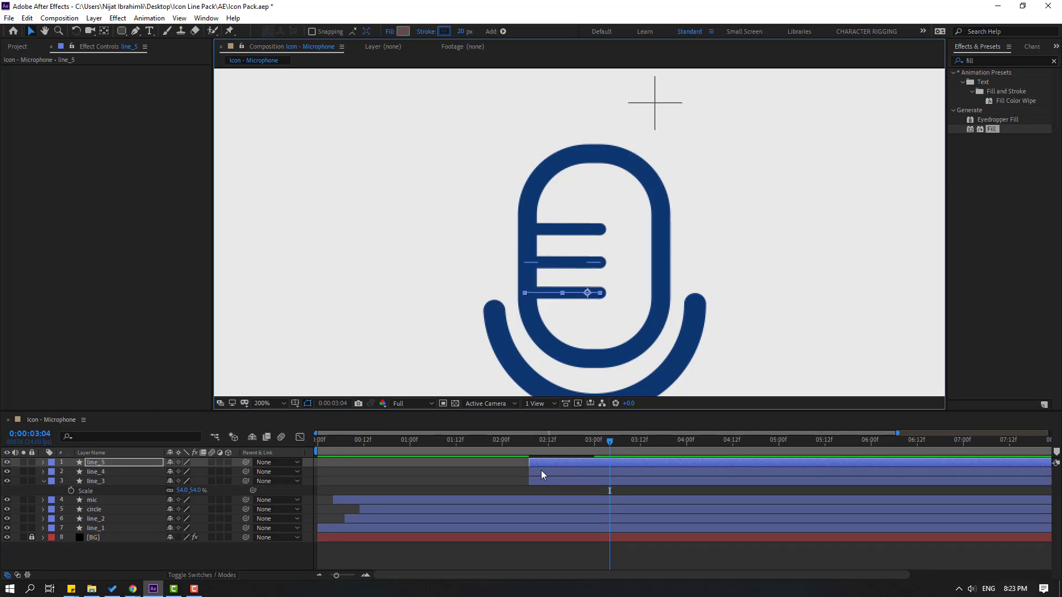
- Stagger line_4 and line_5 a few frames apart after line_3, and parent all three short lines to the mic layer
left_click_drag(541, 472, 613, 442)
left_click(100, 477)
left_click(98, 472, "ctrl")
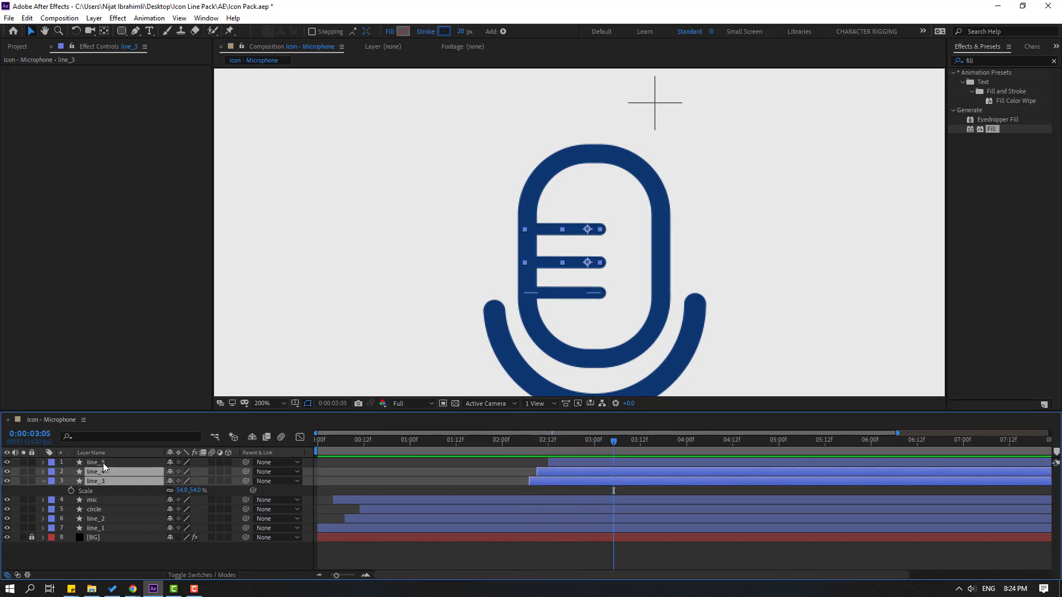
left_click(98, 463, "ctrl")
left_click(44, 482)
left_click_drag(245, 463, 106, 491)
key("comma")
key("comma")
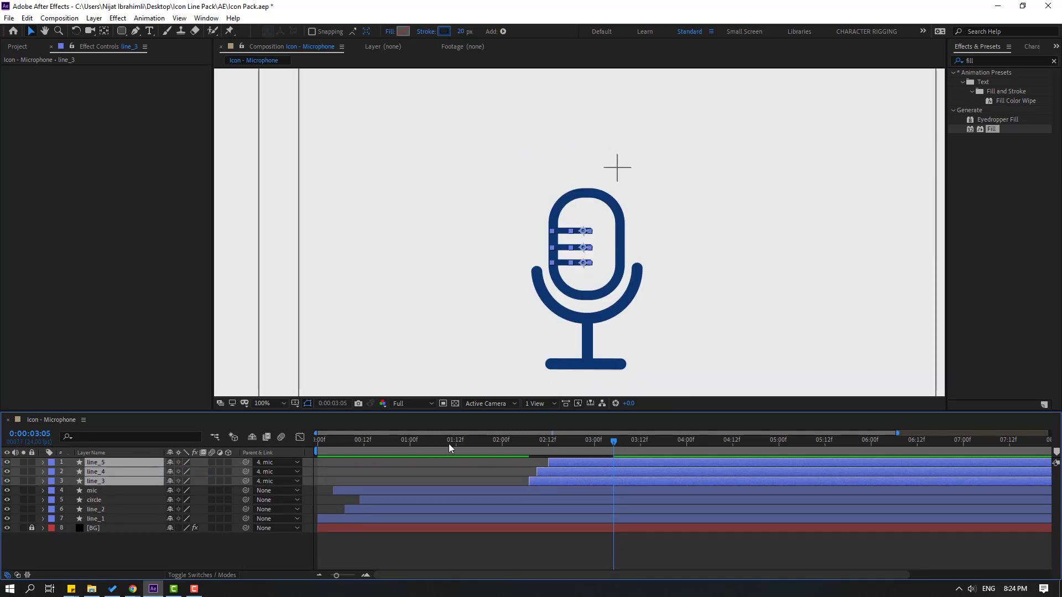
- Move line_3, line_4 and line_5 earlier together so line_3 starts at about 0:00:01:00, and preview the timing
left_click(475, 441)
left_click_drag(559, 465, 459, 467)
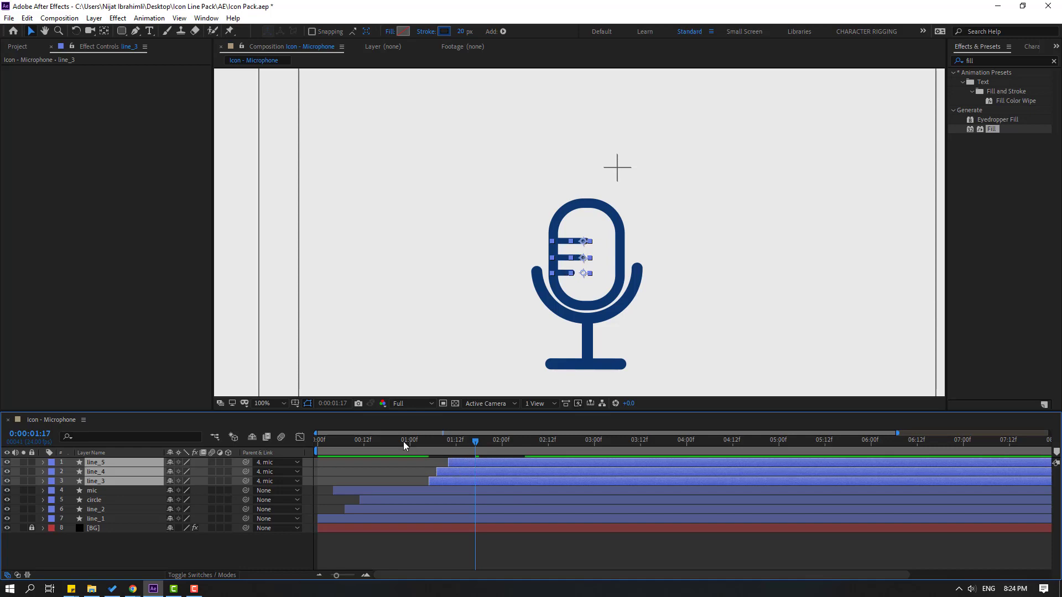
left_click_drag(404, 446, 517, 441)
key("comma")
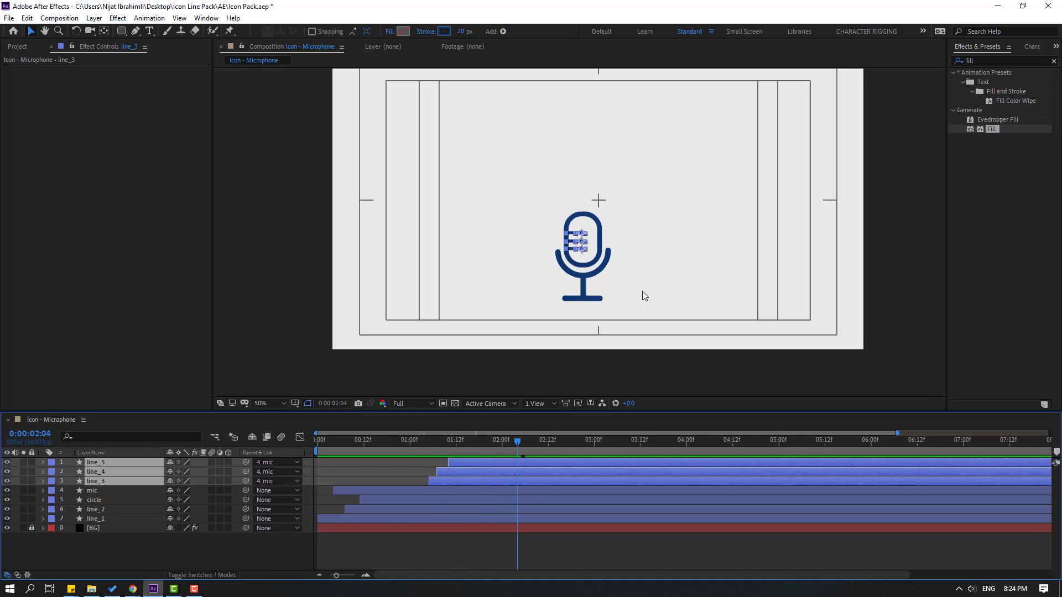
key("space")
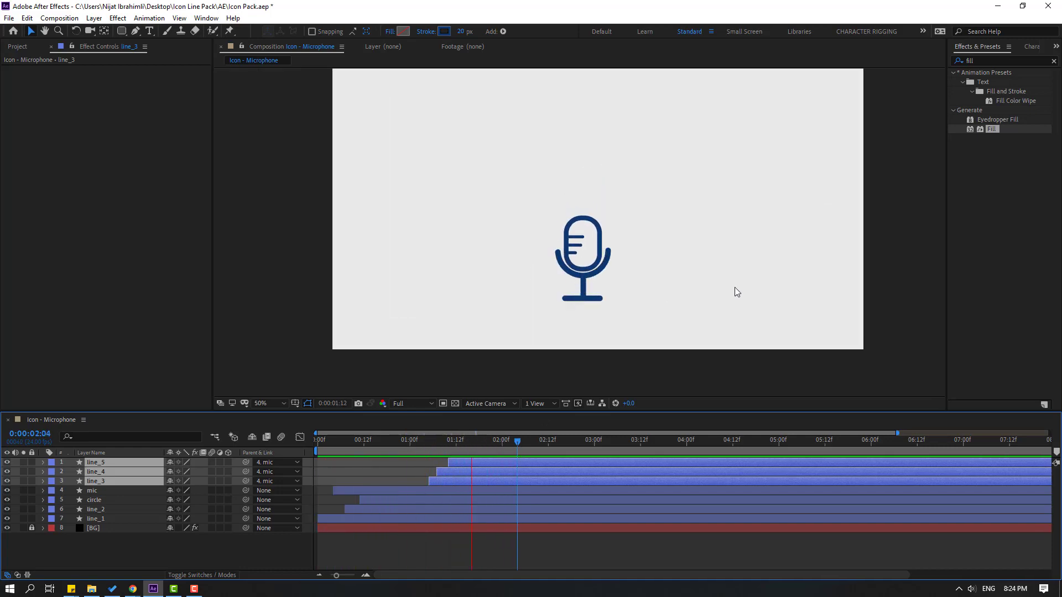
left_click_drag(457, 460, 438, 460)
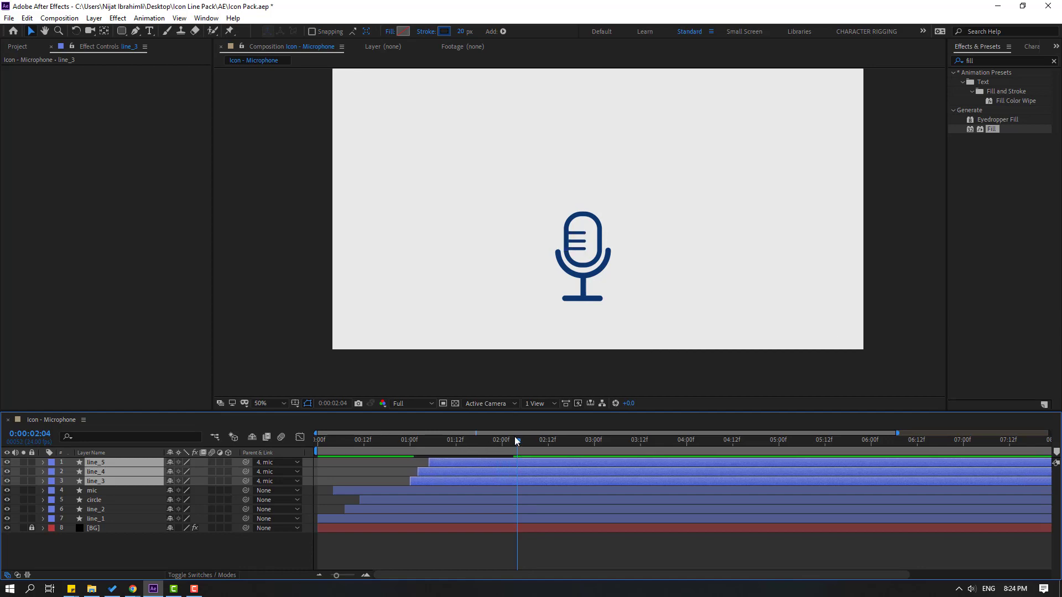
key("space")
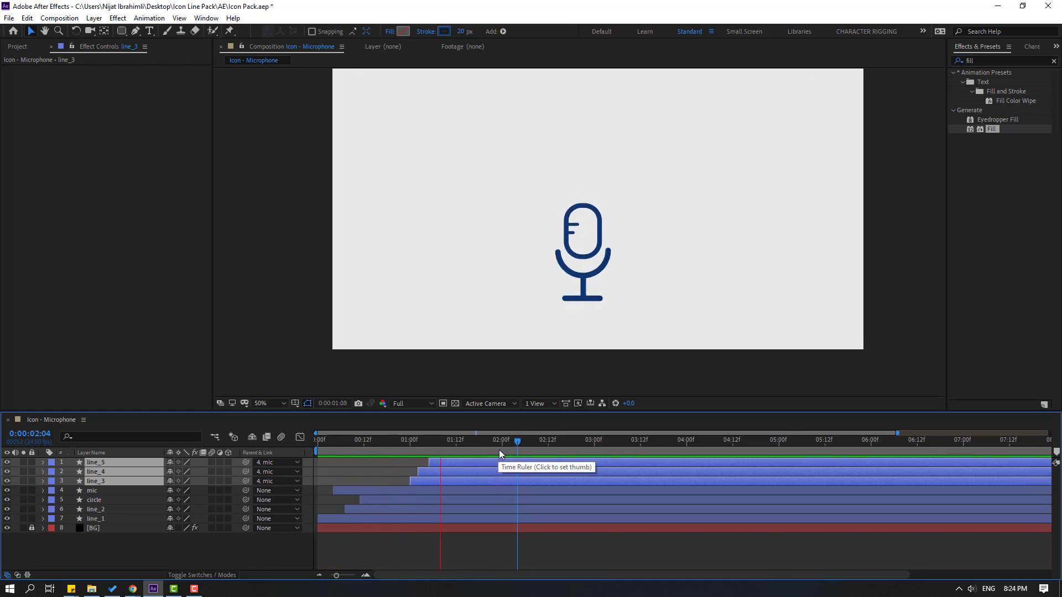
key("space")
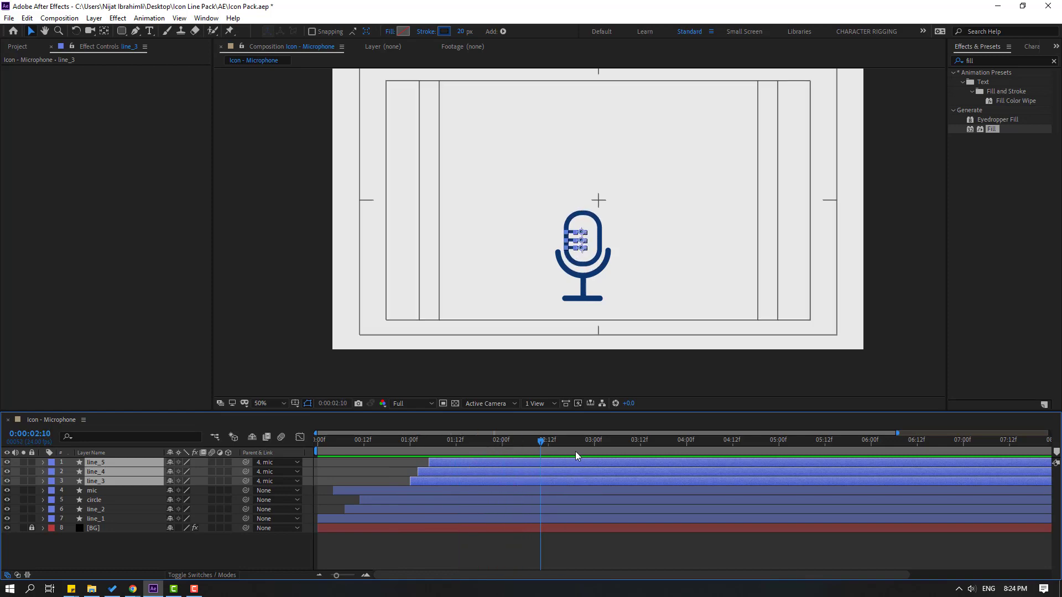
- With nothing selected, draw a short horizontal line with the Pen tool just to the right of the microphone head
left_click(237, 546)
left_click(134, 31)
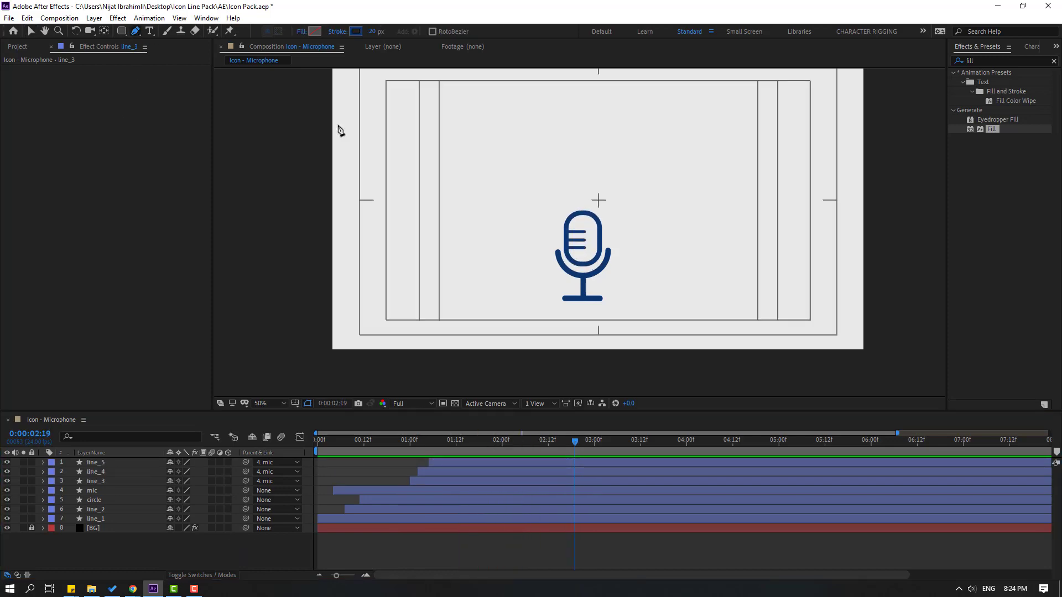
scroll(659, 244, "up", 2)
scroll(624, 246, "right", 3)
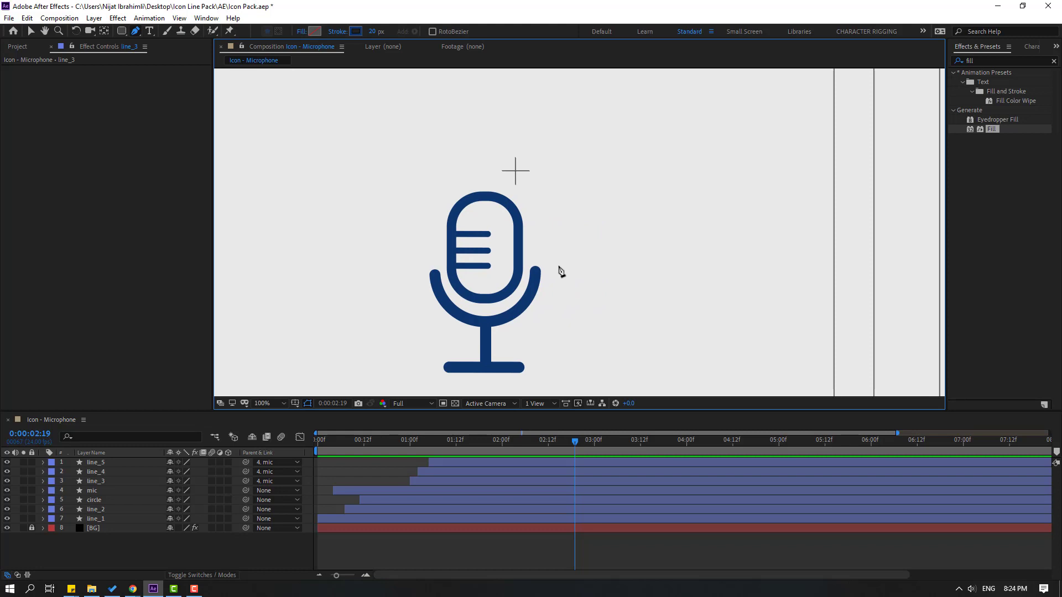
left_click(552, 238)
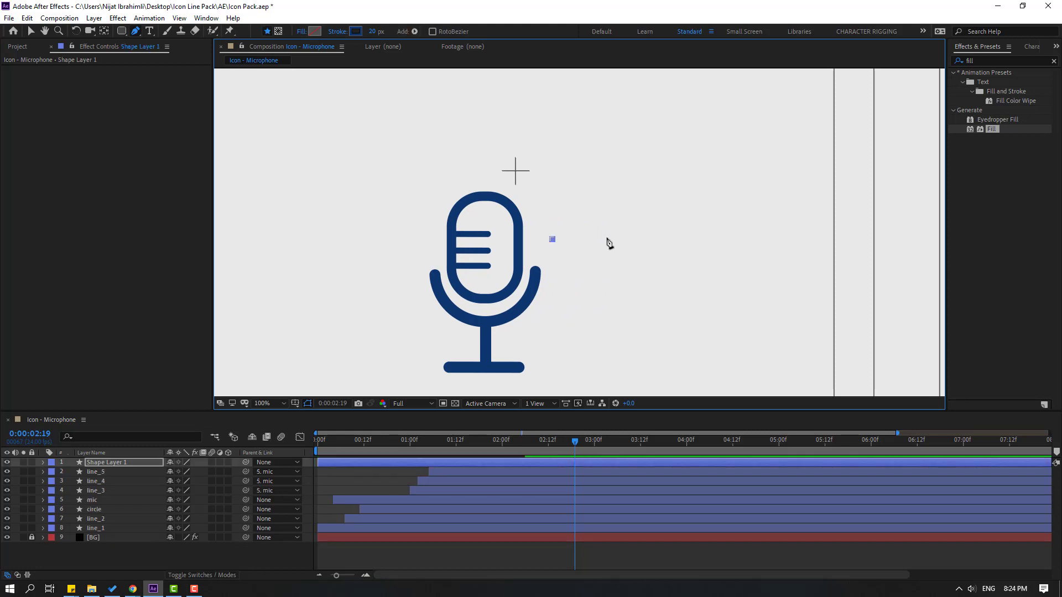
left_click(631, 239)
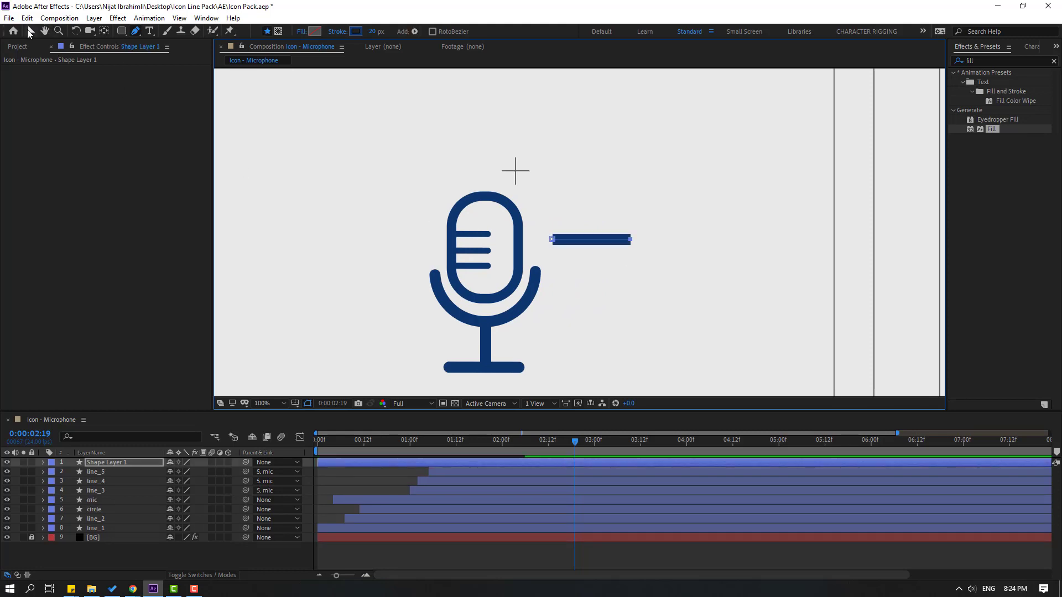
key("v")
- Add Wiggle Paths to the new line and set its stroke width to 9 px
left_click(503, 31)
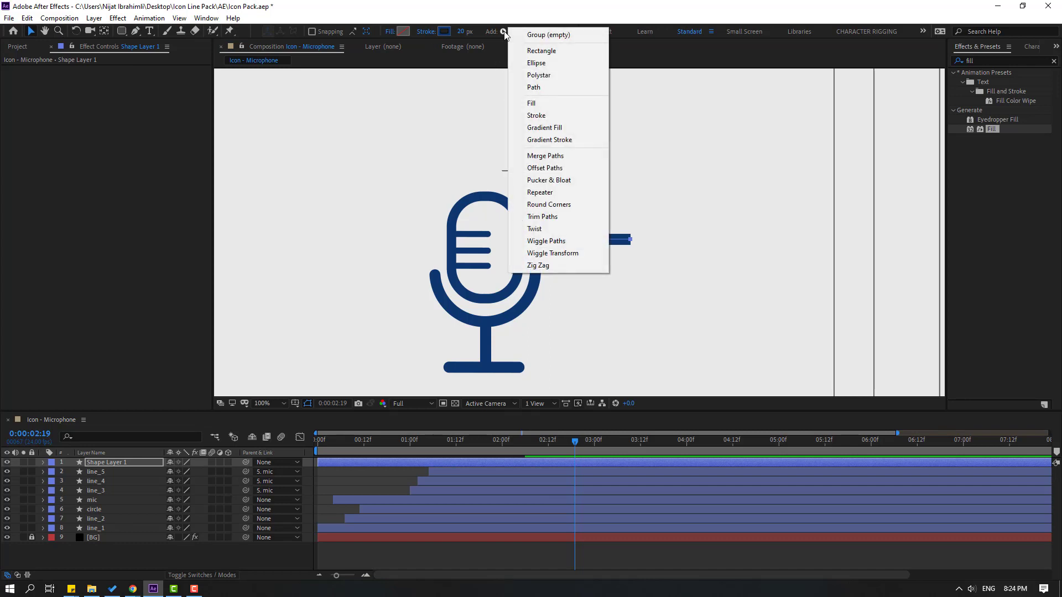
left_click(546, 241)
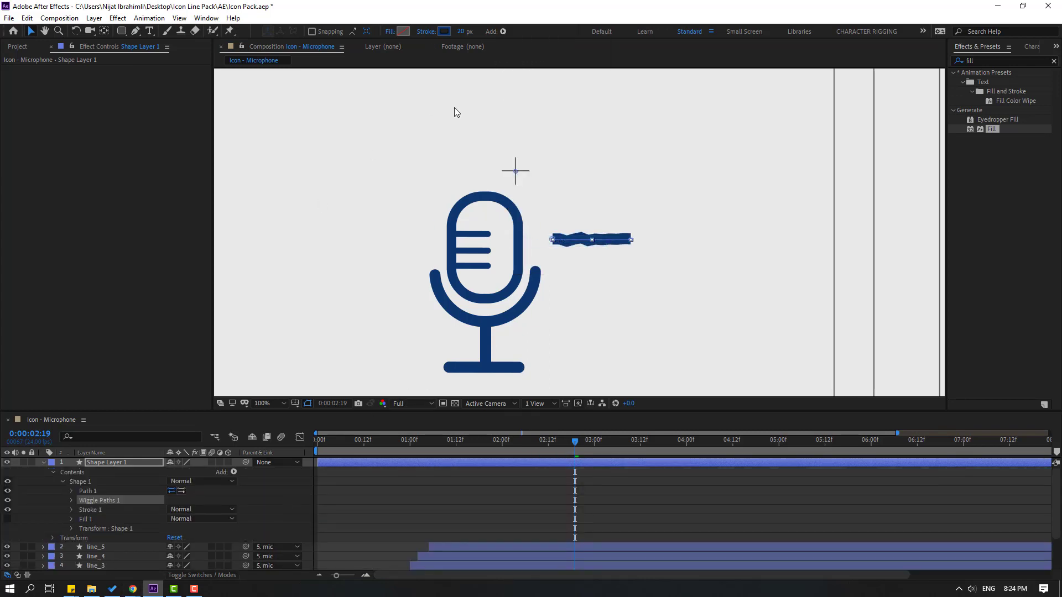
left_click_drag(461, 33, 455, 32)
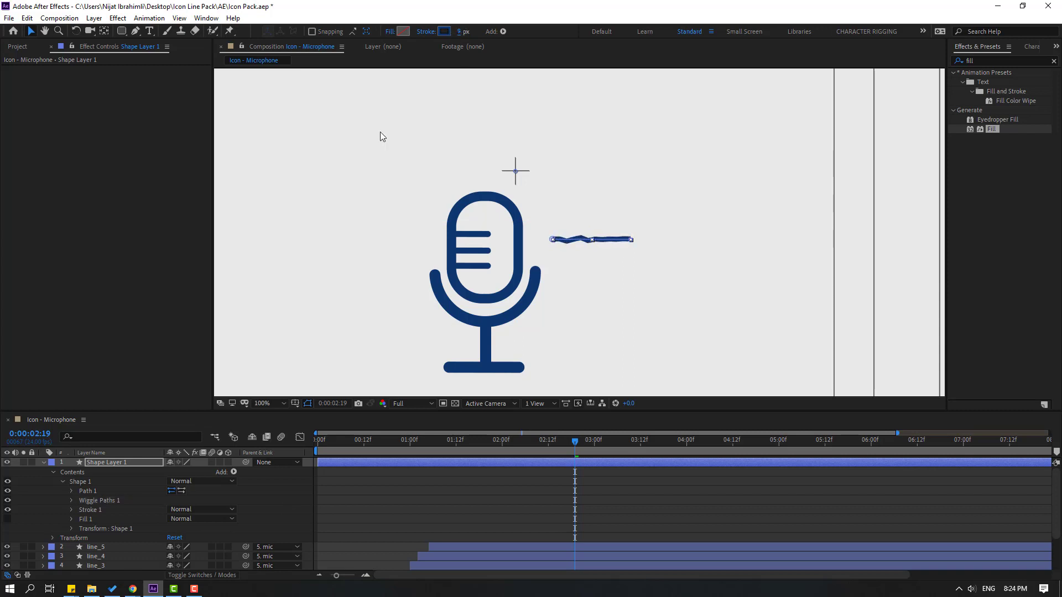
key("period")
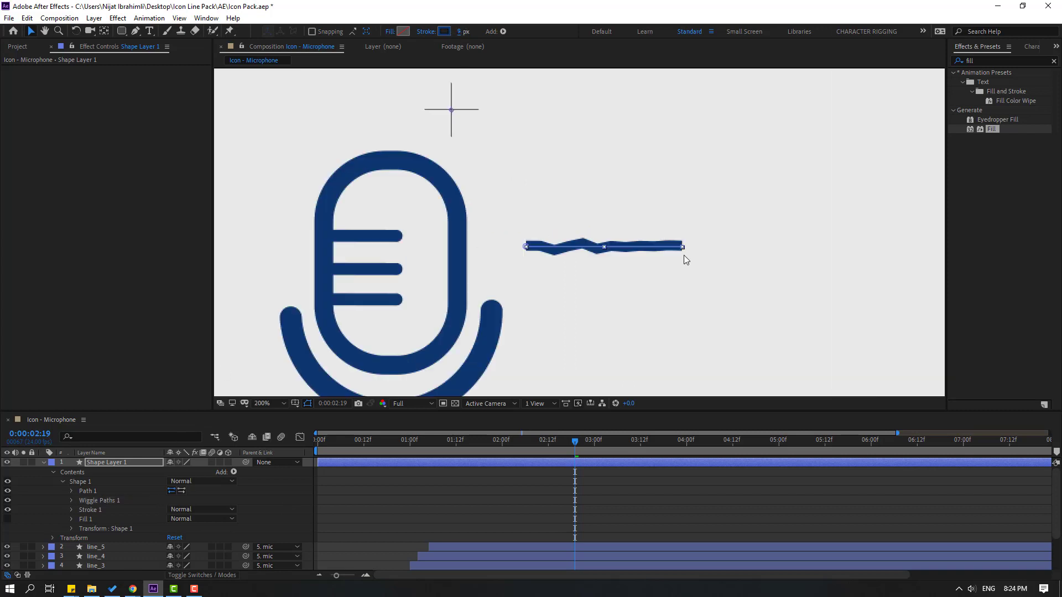
- Set the Wiggle Paths size to 21, detail to 7 and points to Smooth
left_click(72, 500)
left_click_drag(176, 501, 181, 499)
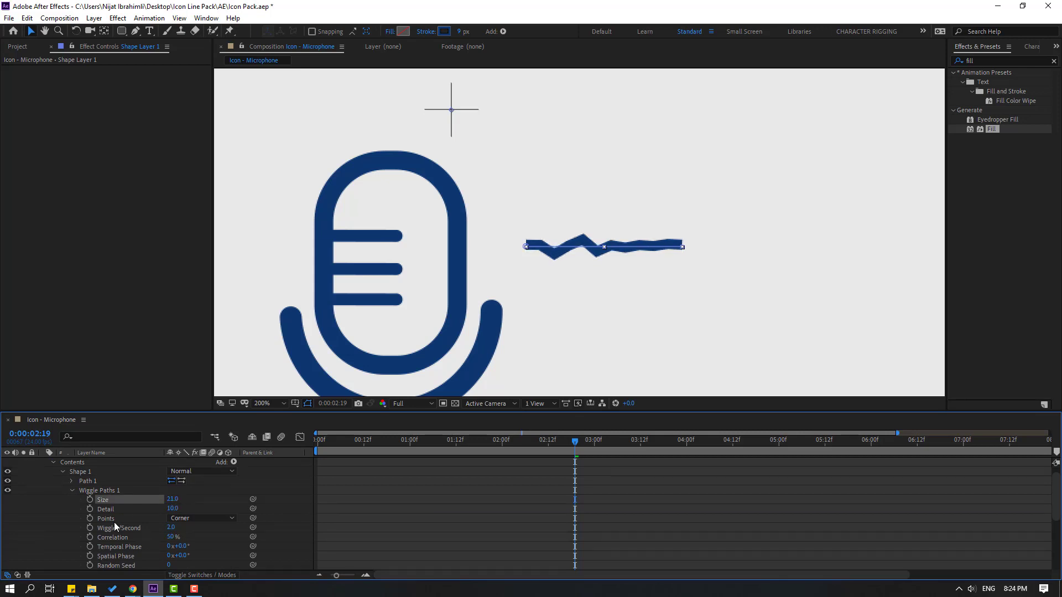
scroll(165, 503, "down", 3)
mouse_move(171, 484)
left_mouse_down()
mouse_move(183, 484)
mouse_move(164, 483)
left_mouse_up()
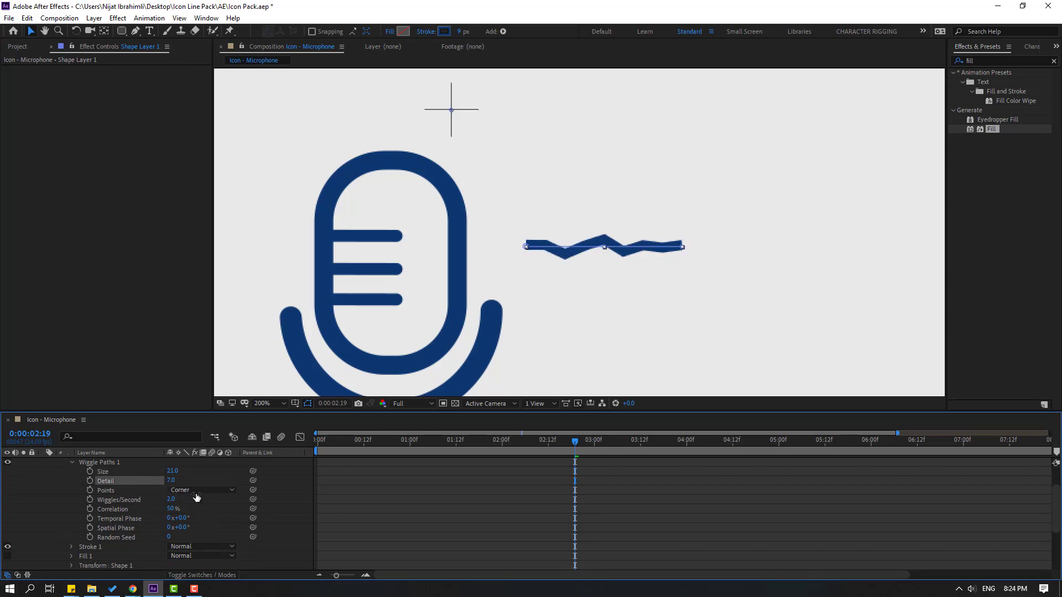
left_click(196, 491)
left_click(198, 518)
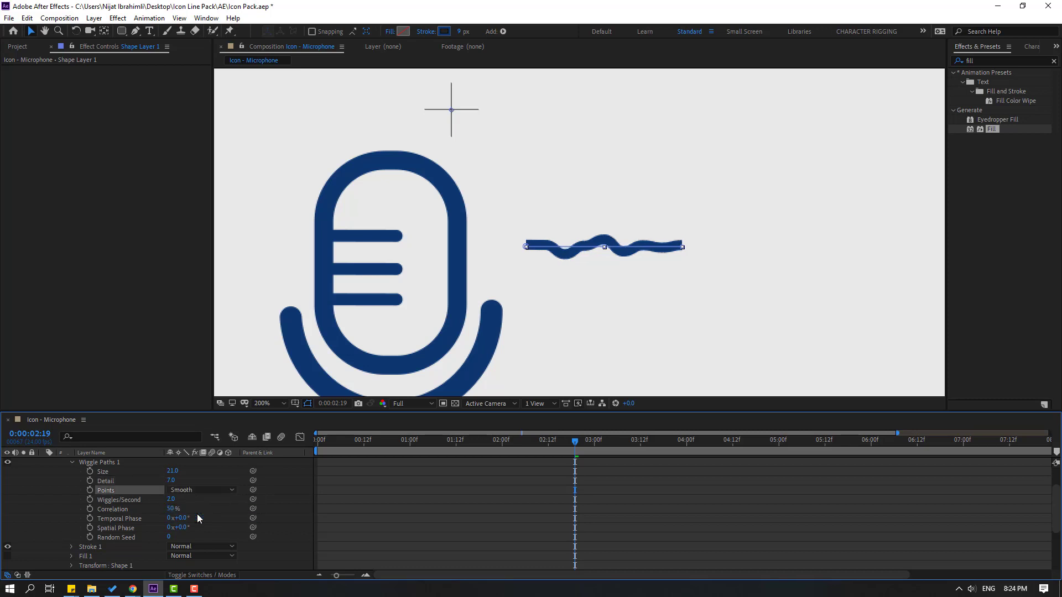
mouse_move(171, 512)
left_mouse_down()
mouse_move(209, 509)
mouse_move(182, 503)
left_mouse_up()
key("ctrl+z")
key("ctrl+z")
- Try a Wiggles/Second value of 1 on the line and preview its motion
left_click(174, 501)
type("1")
key("Return")
key("space")
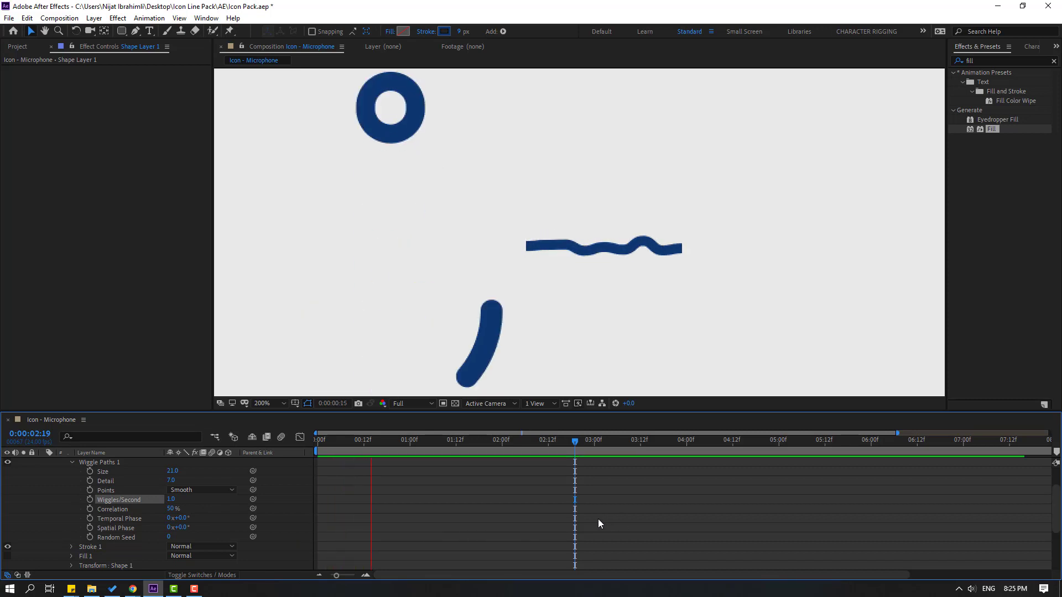
left_click(552, 441)
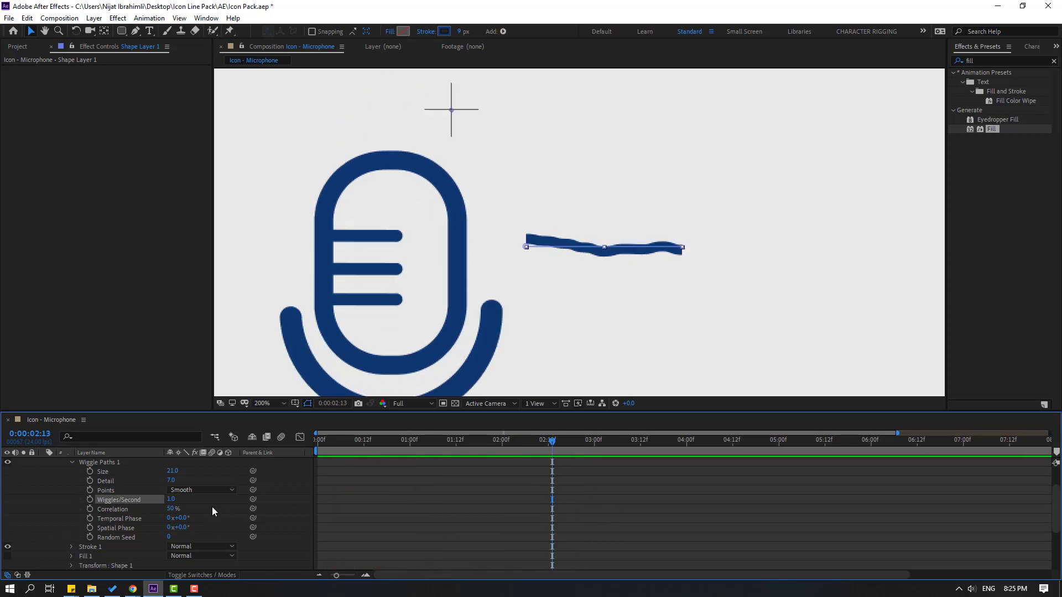
- Set the line's Wiggles/Second to 5 and preview the faster wave
type("5")
key("Return")
key("space")
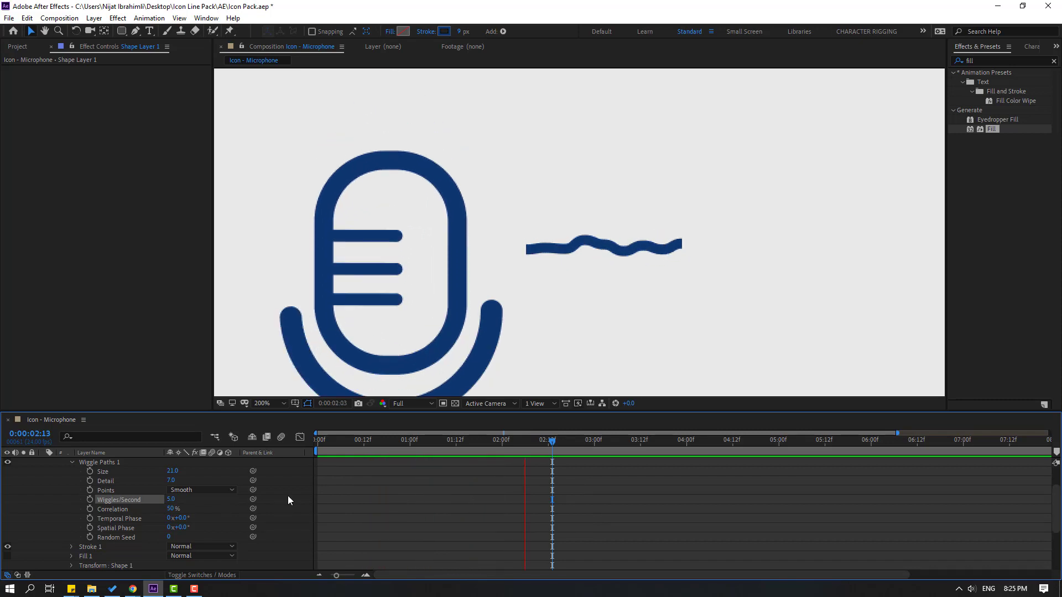
key("space")
- Set the wavy line's stroke cap to Round Cap and preview the whole icon
scroll(118, 512, "up", 1)
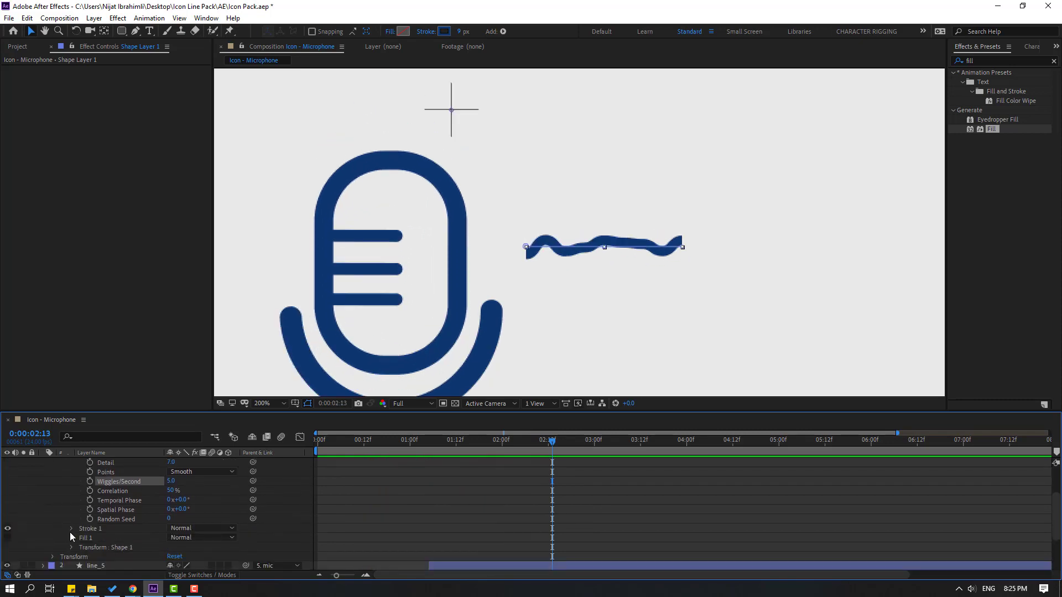
scroll(69, 532, "down", 5)
left_click(161, 539)
left_click(172, 539)
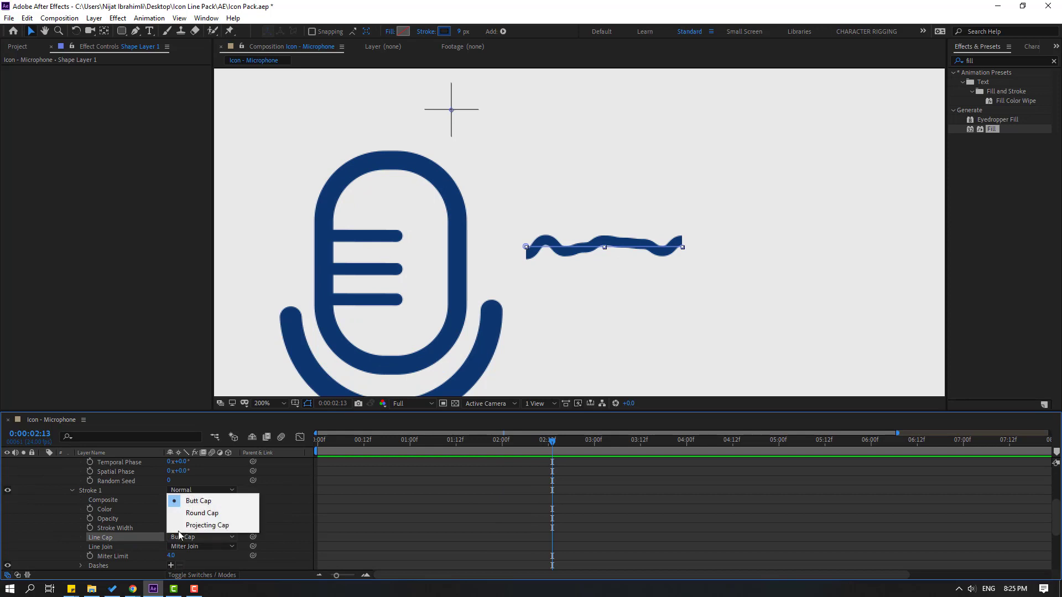
left_click(187, 514)
scroll(562, 364, "down", 3)
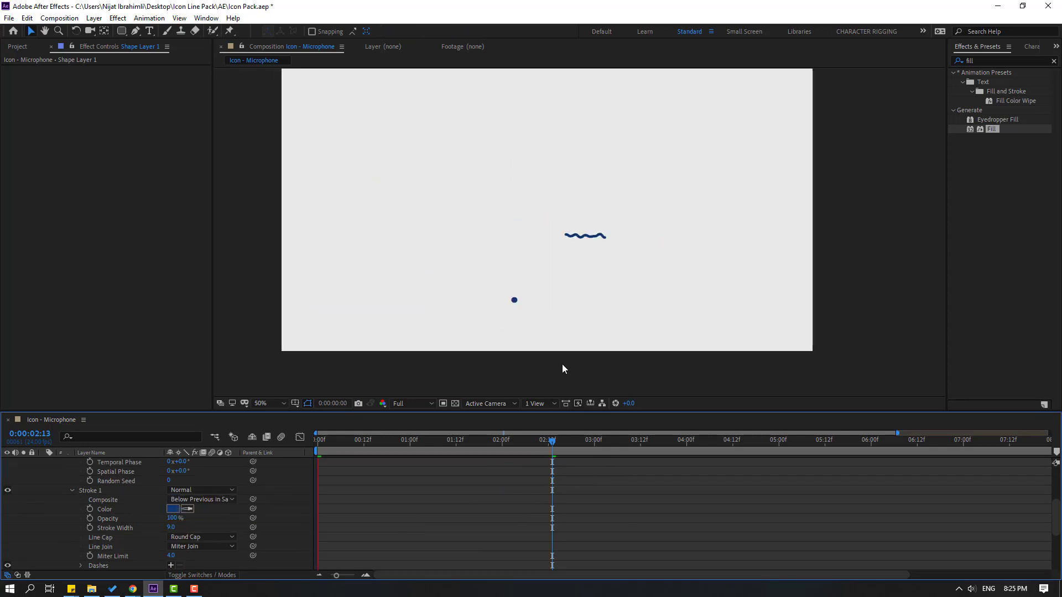
key("space")
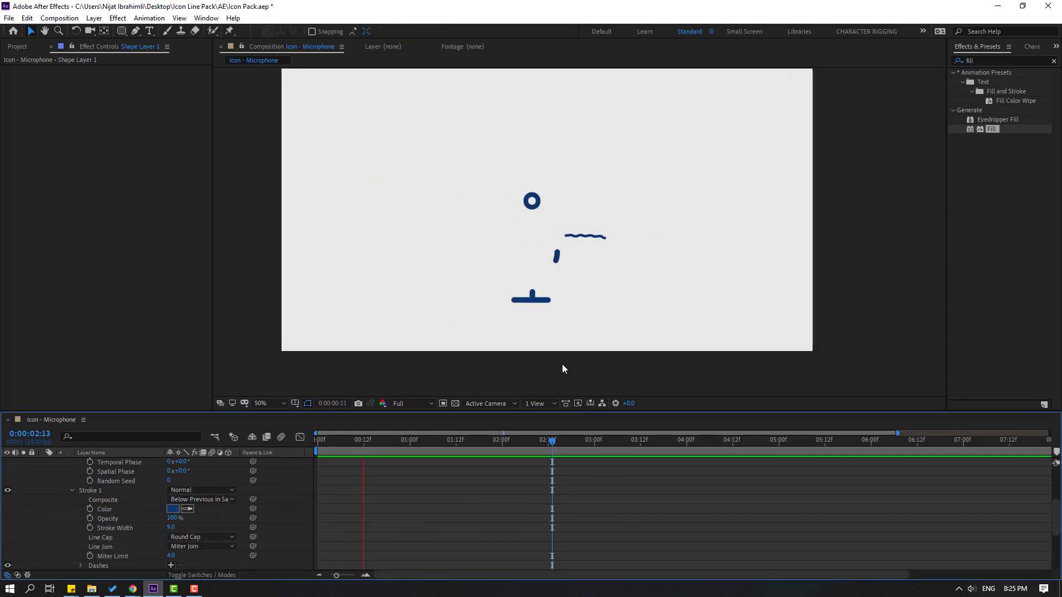
- Shorten the wavy line to roughly half its length by moving its outer end point inward, and scrub through its motion
left_click(540, 441)
key("period")
scroll(83, 466, "up", 5)
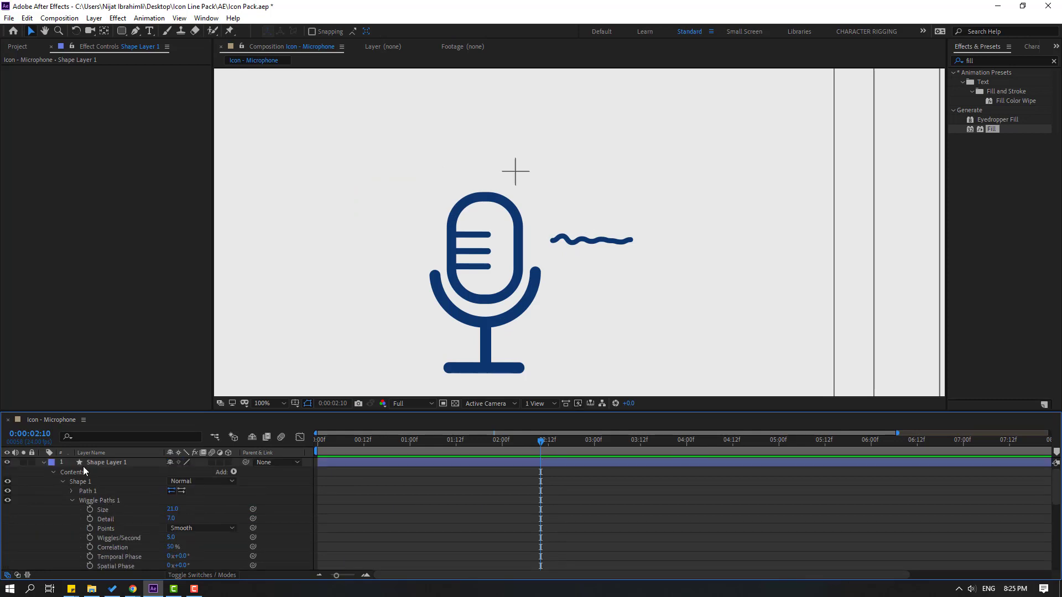
left_click(42, 463)
key("period")
key("g")
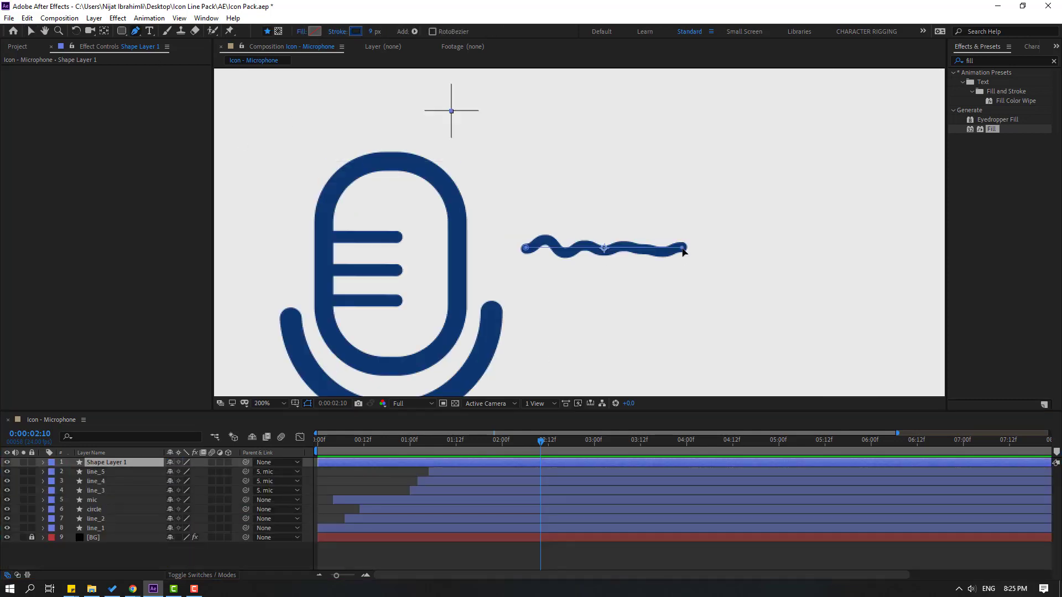
left_click_drag(684, 252, 613, 254)
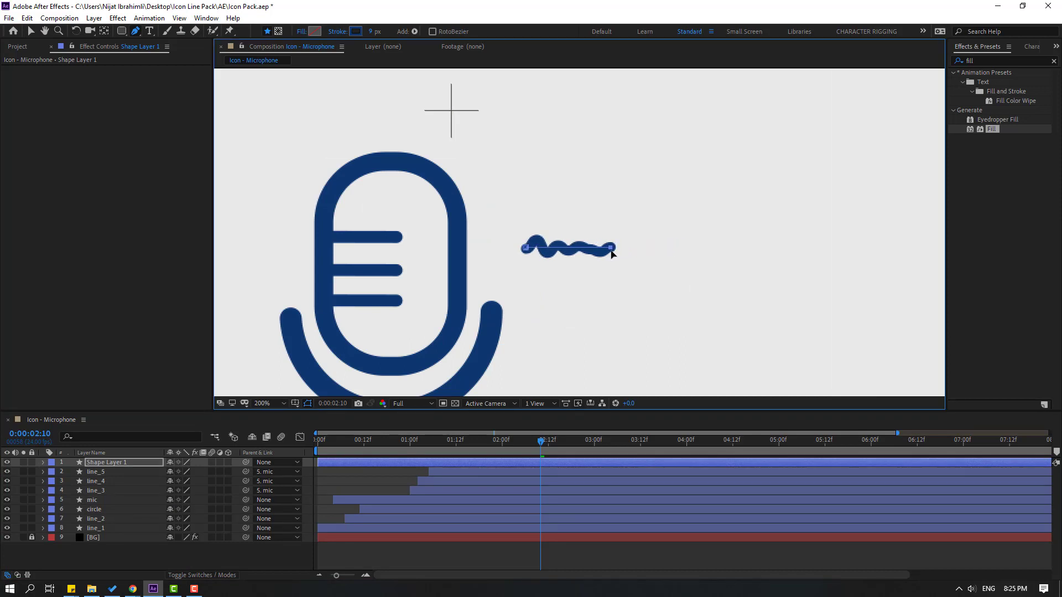
left_click(617, 559)
left_click_drag(387, 440, 491, 446)
- Rename the wavy line's shape layer to wave
left_click(324, 460)
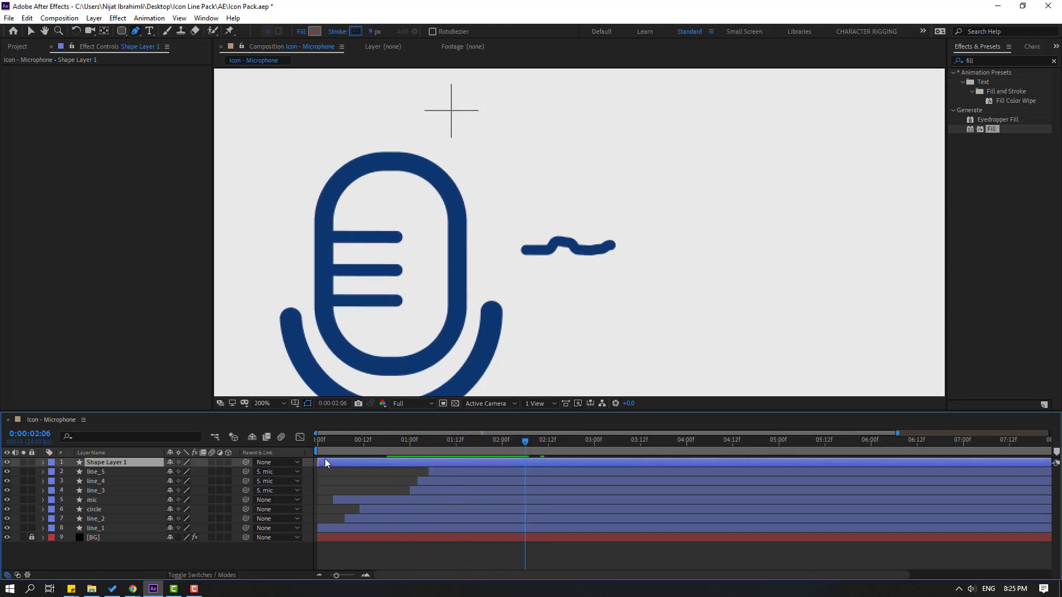
key("Return")
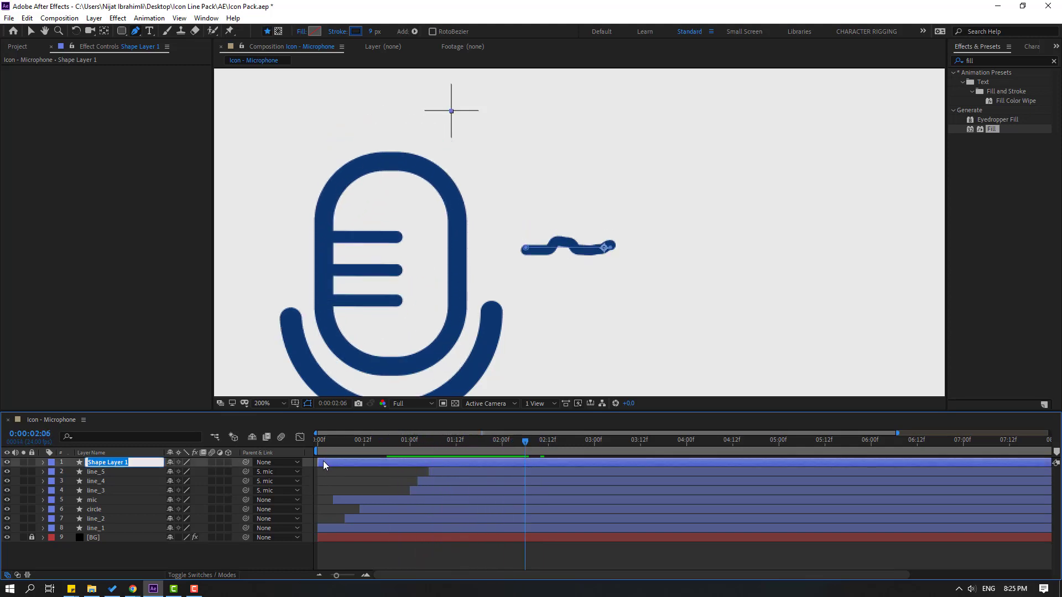
type("wave")
key("Return")
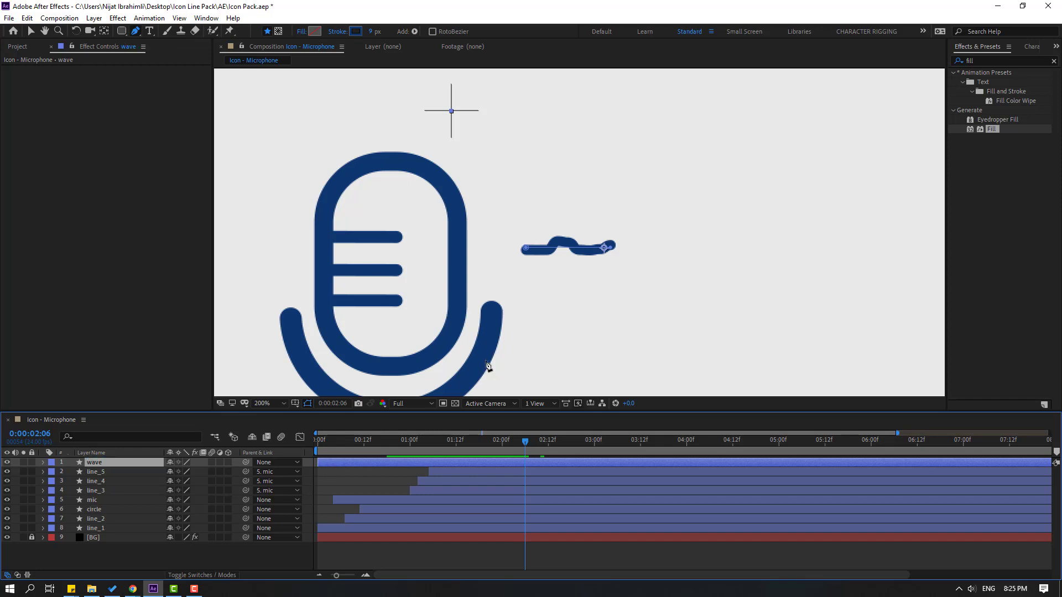
- Shift the wave layer to start at about 0:00:02:02, after the microphone has formed, and preview the timing
left_click_drag(329, 464, 483, 464)
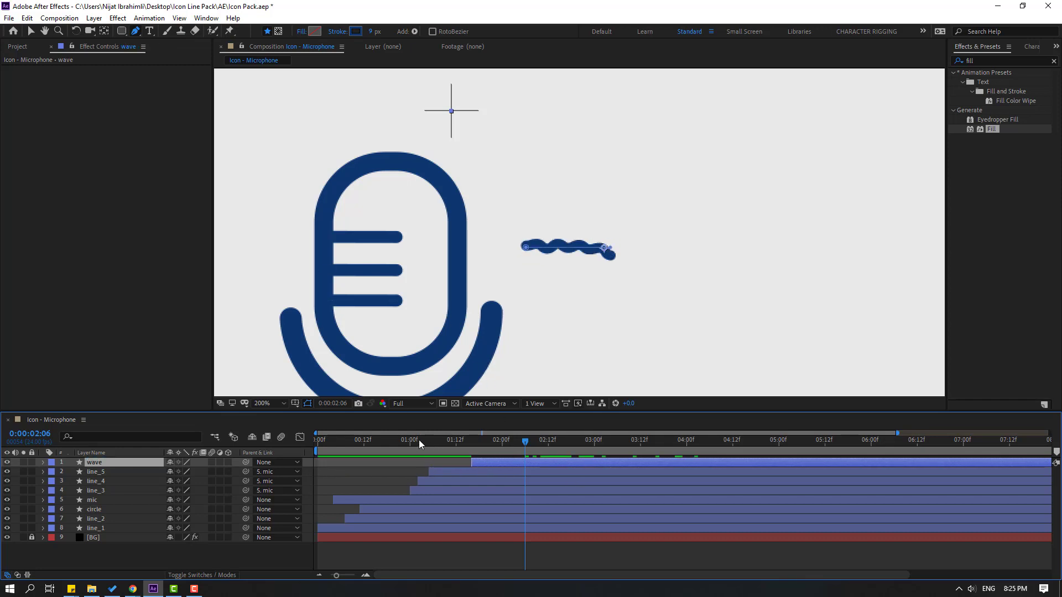
left_click_drag(414, 441, 477, 447)
key("space")
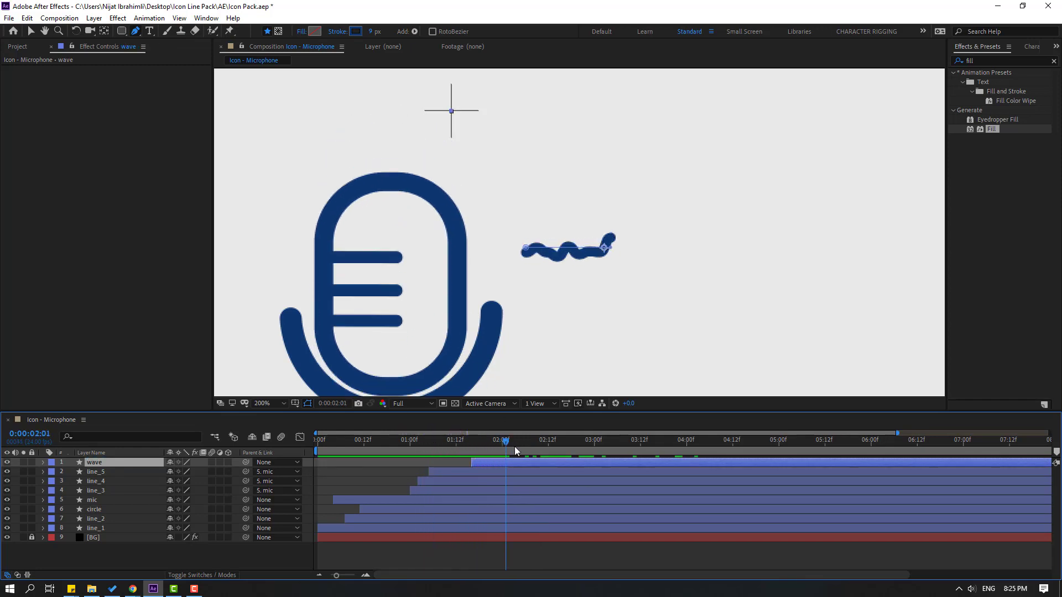
left_click_drag(486, 465, 528, 463)
left_click_drag(475, 443, 517, 441)
key("space")
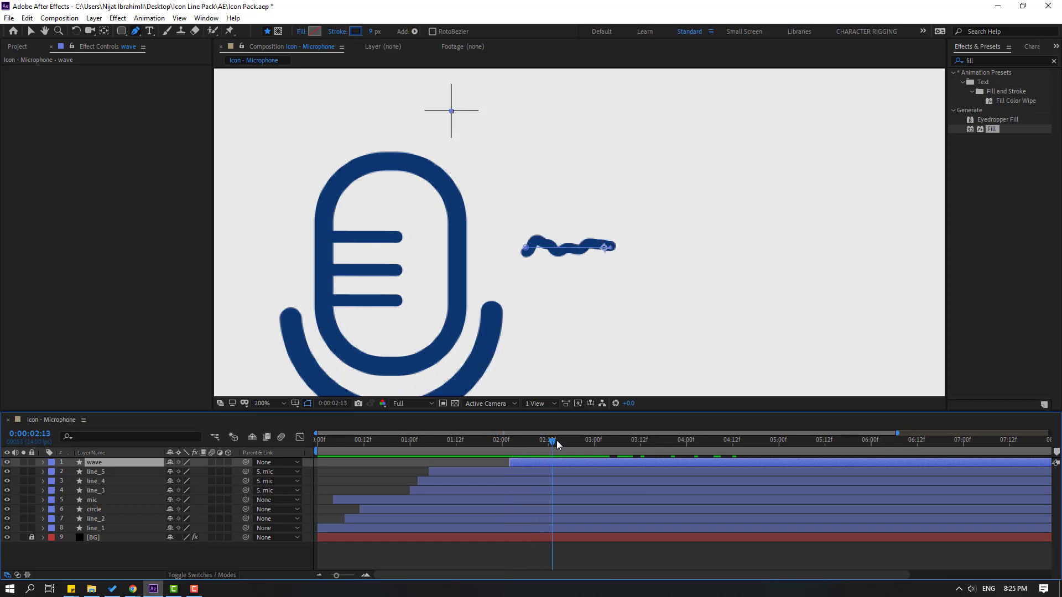
- Select the wave layer and move the wavy line horizontally closer to the microphone head's right side
key("v")
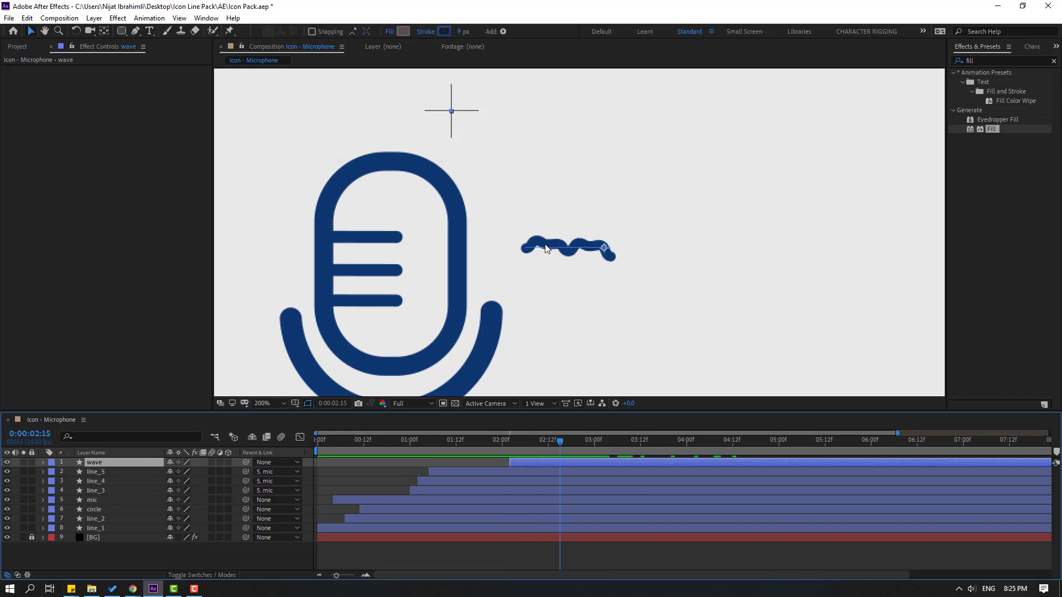
left_click(542, 249)
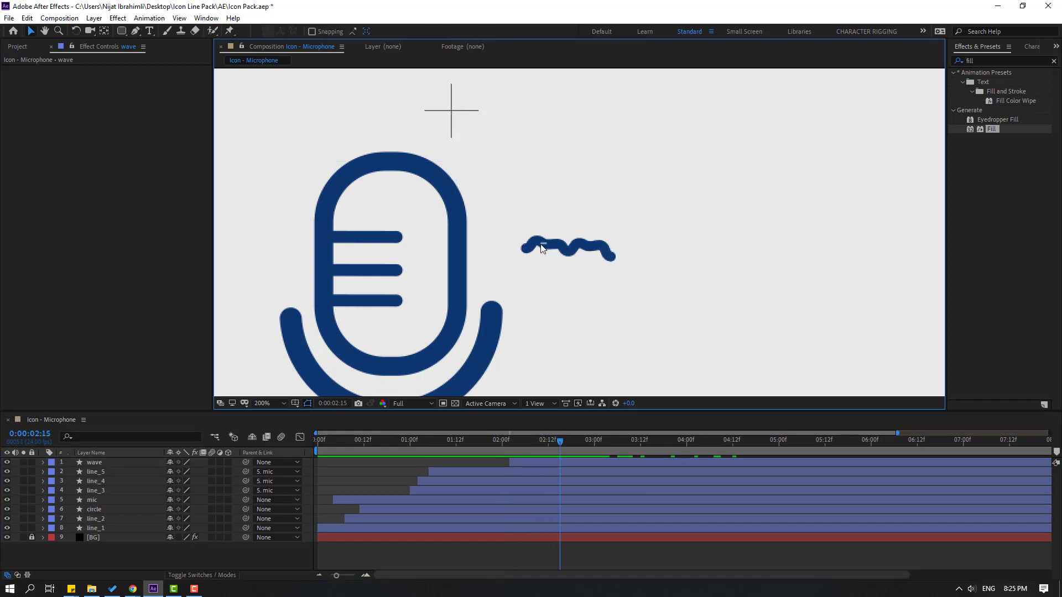
left_click(102, 462)
left_click(545, 252)
left_click(534, 465)
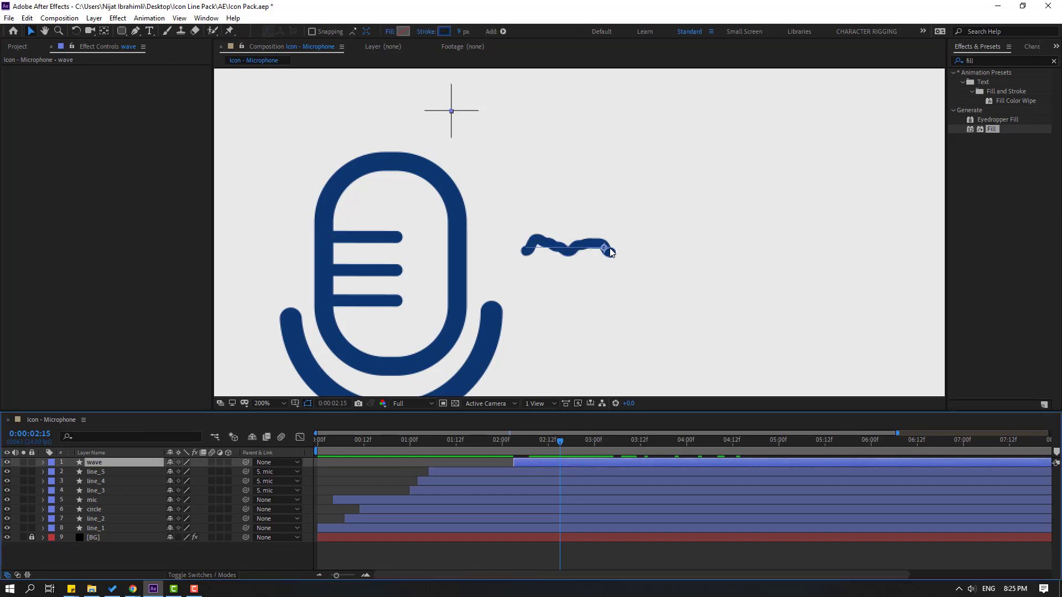
left_click_drag(611, 252, 577, 248)
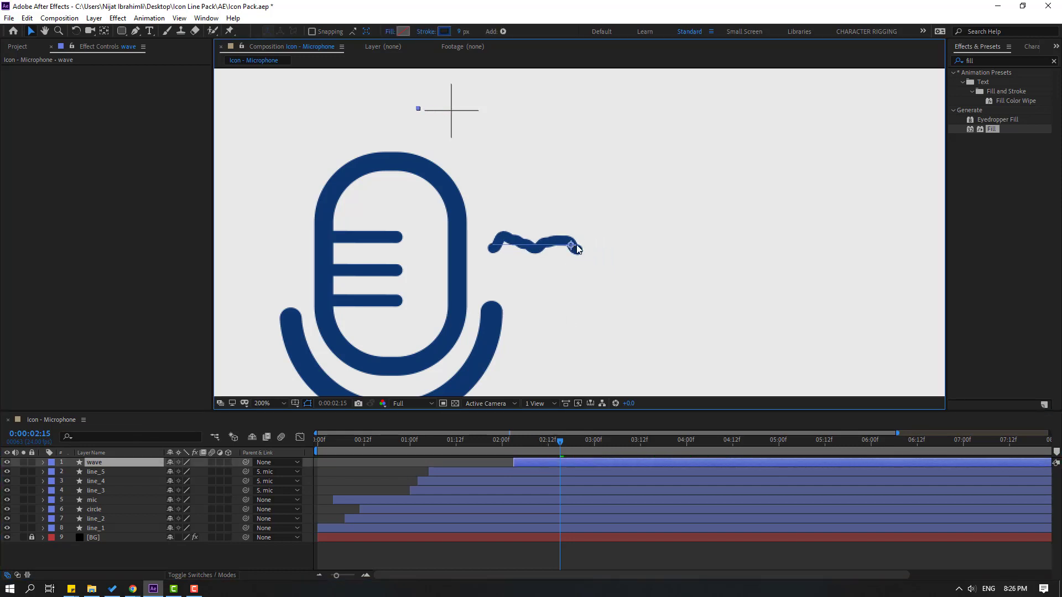
- Set the wave's stroke width to 5 px and scrub to about 0:00:03:06 to check it
left_click_drag(460, 32, 457, 31)
left_click(582, 563)
left_click_drag(560, 440, 618, 441)
key("comma")
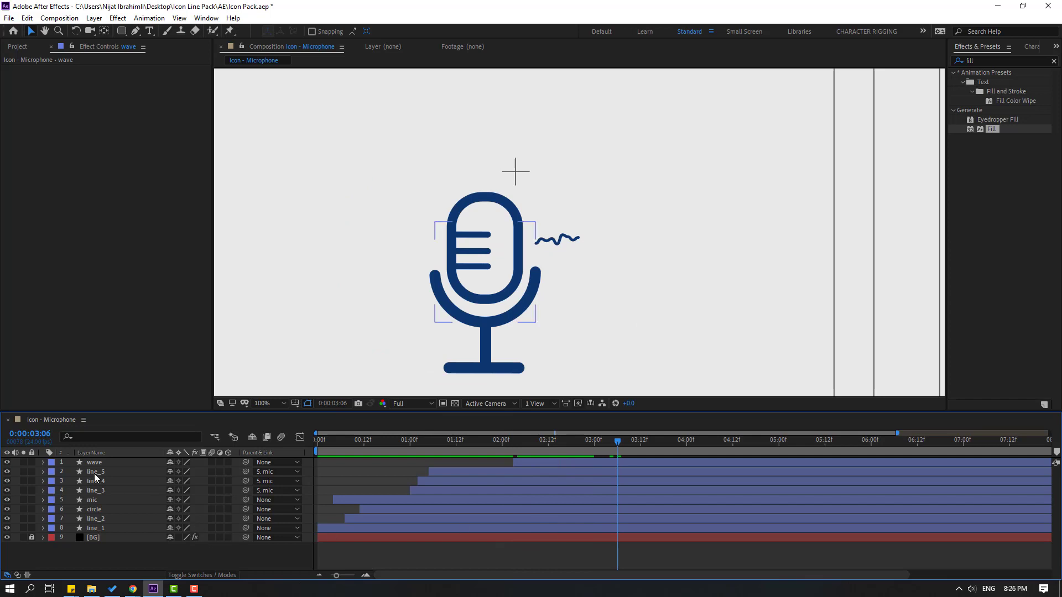
- Duplicate the wave layer, move the copy horizontally to the microphone's left side, and preview the animation
left_click(98, 462)
key("ctrl+d")
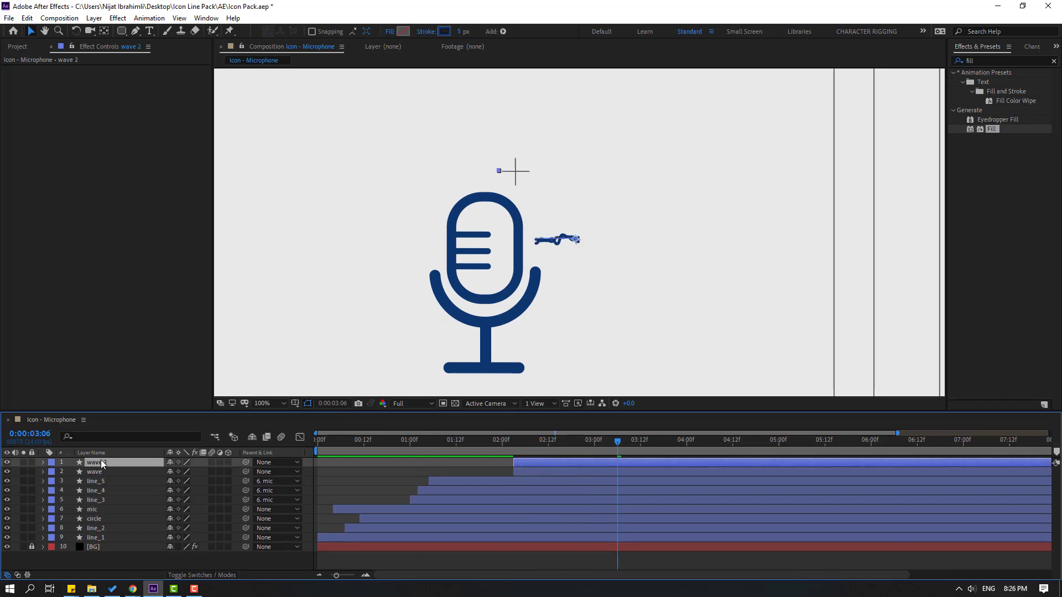
key("Return")
key("shift+Left")
key("shift+Left")
key("shift+Left")
key("shift+Left")
key("shift+Left")
key("shift+Left")
key("shift+Left")
key("shift+Left")
key("shift+Left")
key("shift+Left")
key("shift+Left")
key("shift+Left")
key("shift+Left")
key("shift+Left")
key("shift+Left")
key("shift+Left")
key("shift+Left")
key("shift+Left")
key("shift+Left")
key("shift+Left")
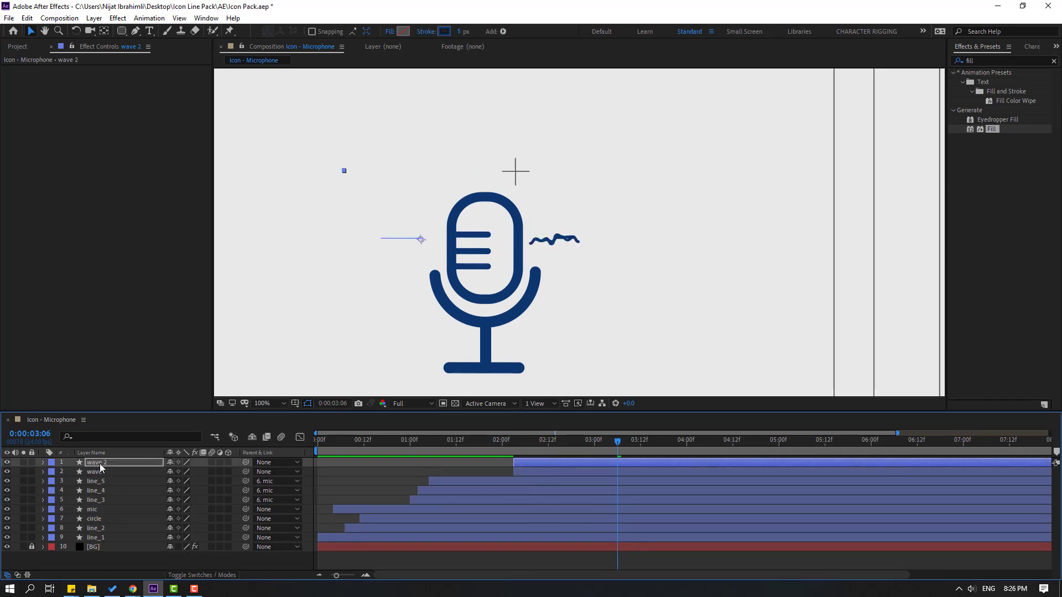
key("shift+Right")
key("shift+Right")
key("shift+Right")
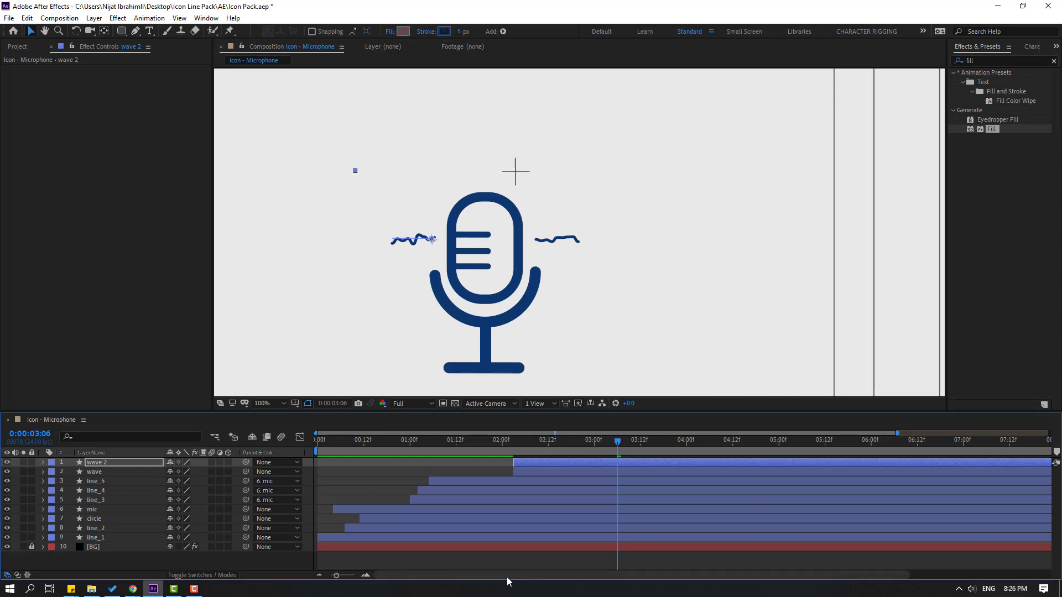
left_click_drag(497, 440, 588, 442)
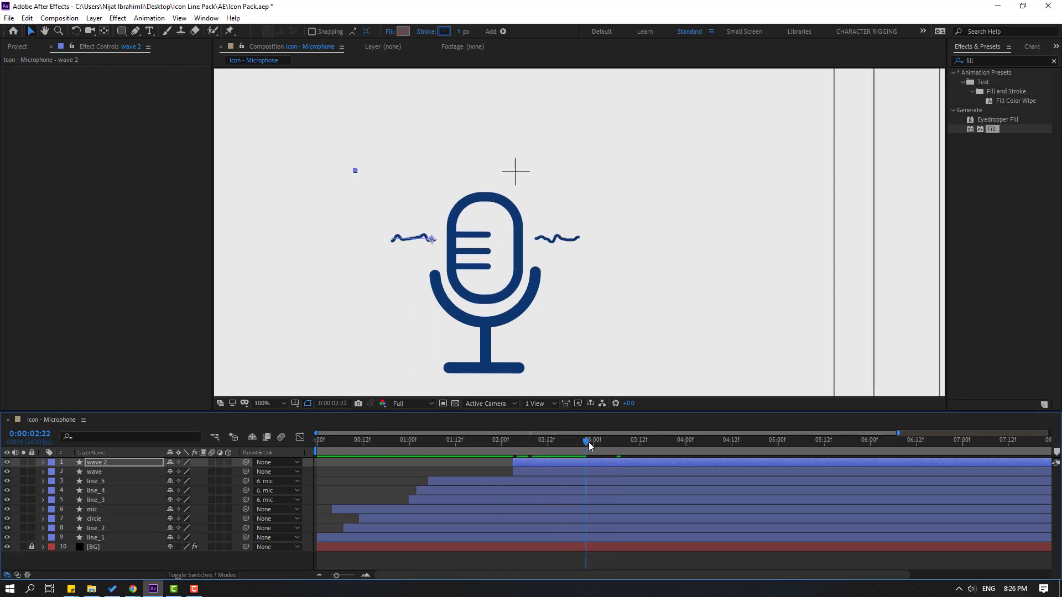
left_click(497, 562)
key("space")
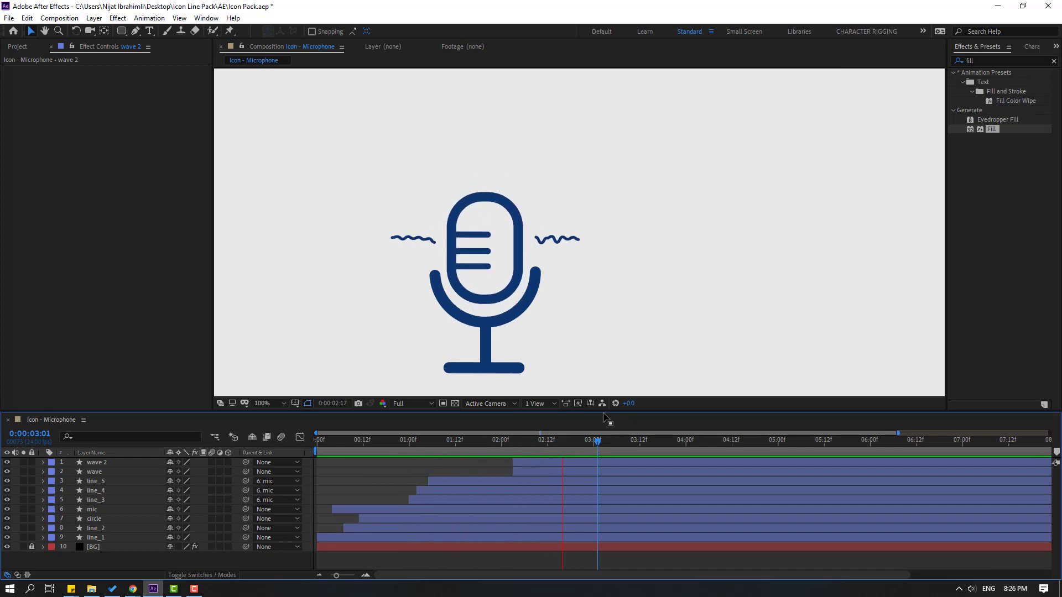
- Copy the End trim keyframes from line_1 and paste them onto both the wave and wave 2 layers
left_click(111, 541)
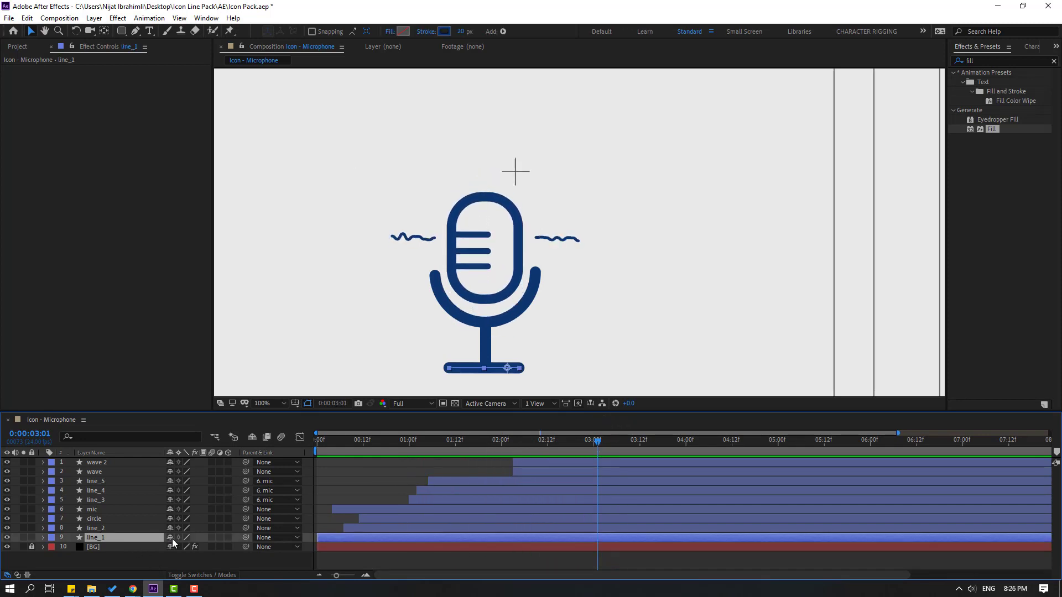
key("u")
left_click(110, 546)
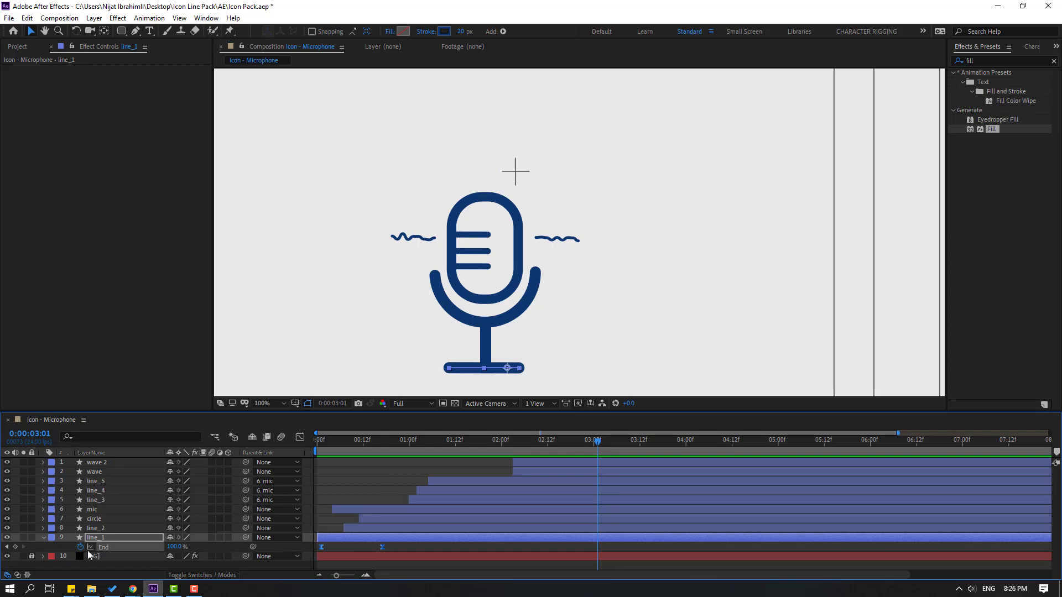
left_click(43, 538)
left_click(102, 462)
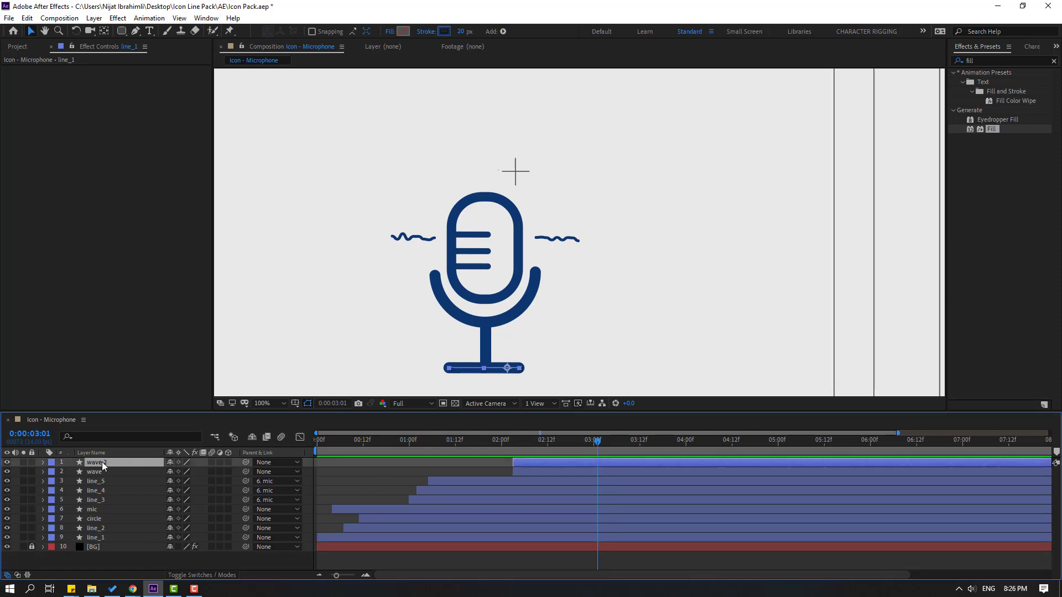
left_click(106, 474, "shift")
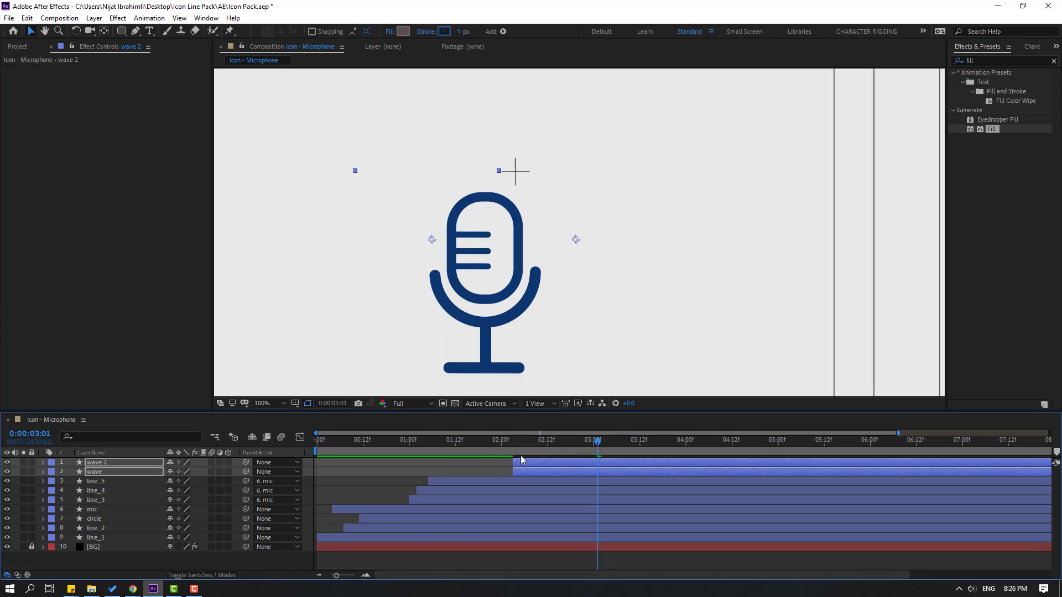
key("ctrl+v")
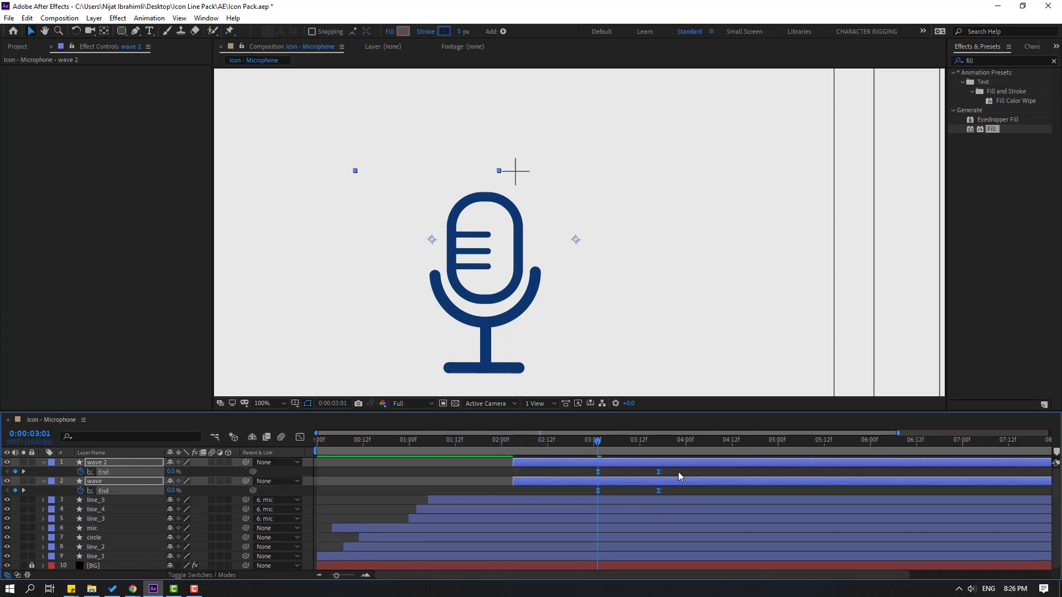
- Align both waves' End keyframes with their layer starts, shift the layers to begin at about 0:00:01:20, and scrub through the result
left_click_drag(678, 472, 514, 494)
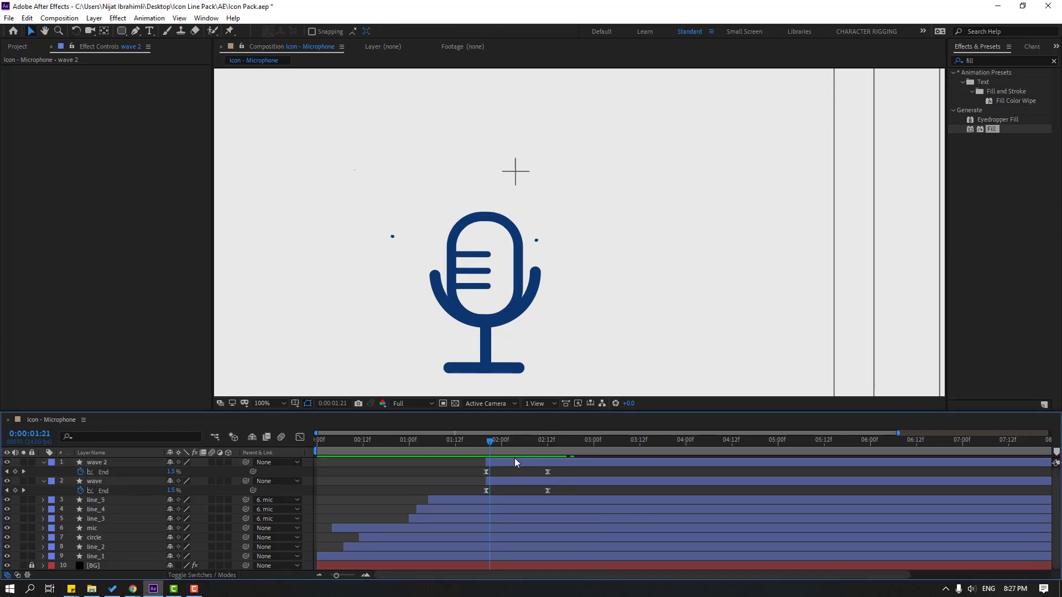
left_click(105, 463)
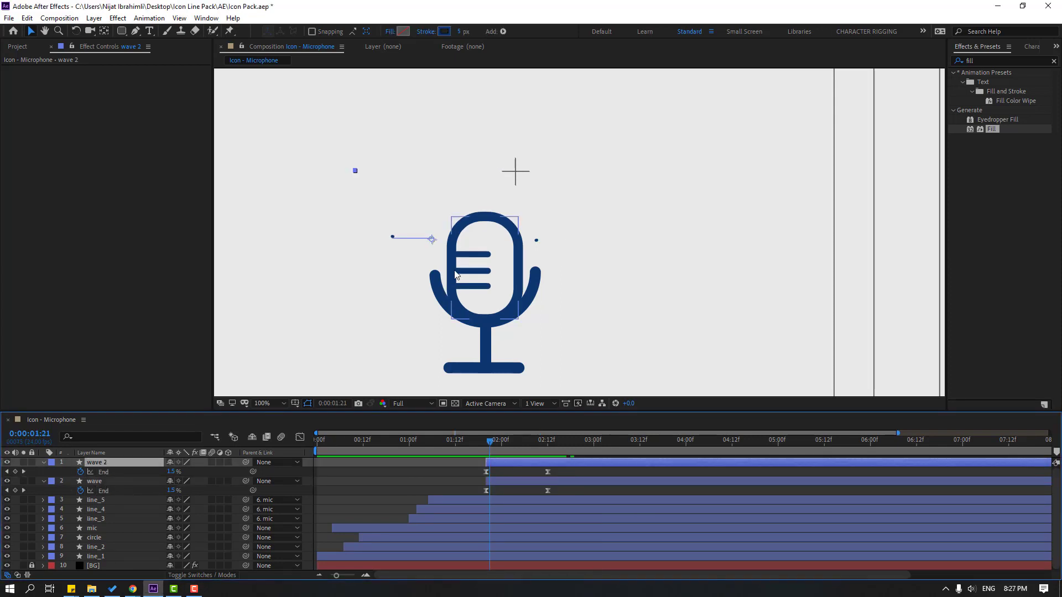
left_click_drag(603, 449, 616, 445)
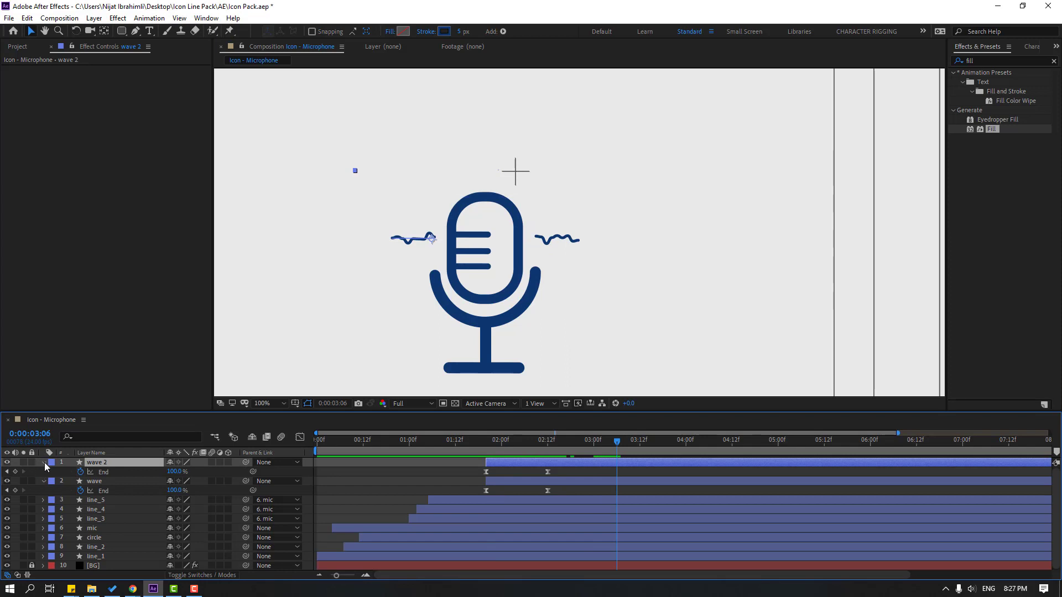
- Remove the End keyframes from wave 2's Trim Paths and set its Start to 100%
left_click(44, 462)
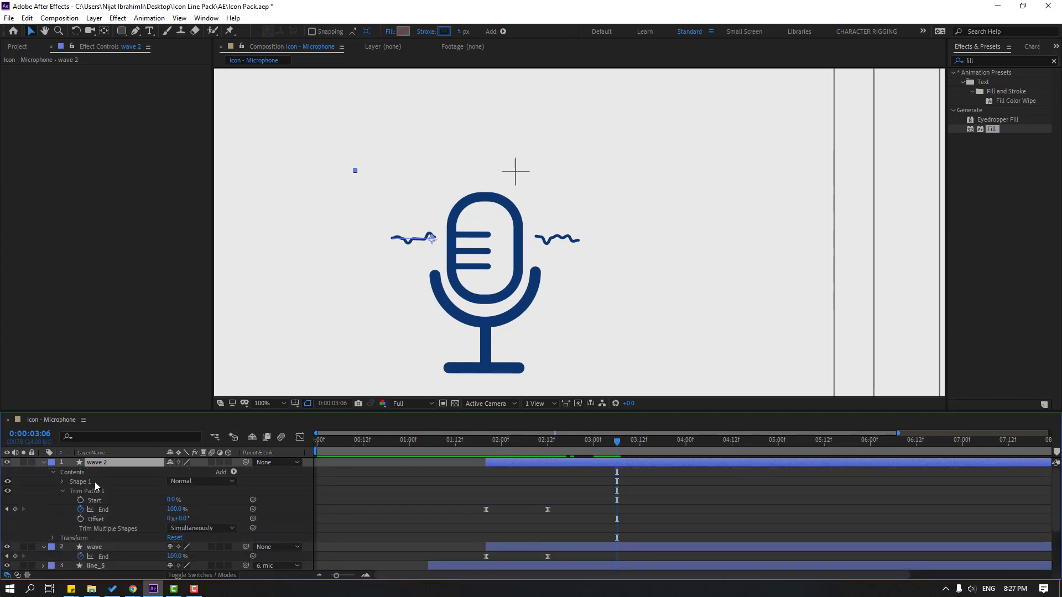
left_click(81, 510)
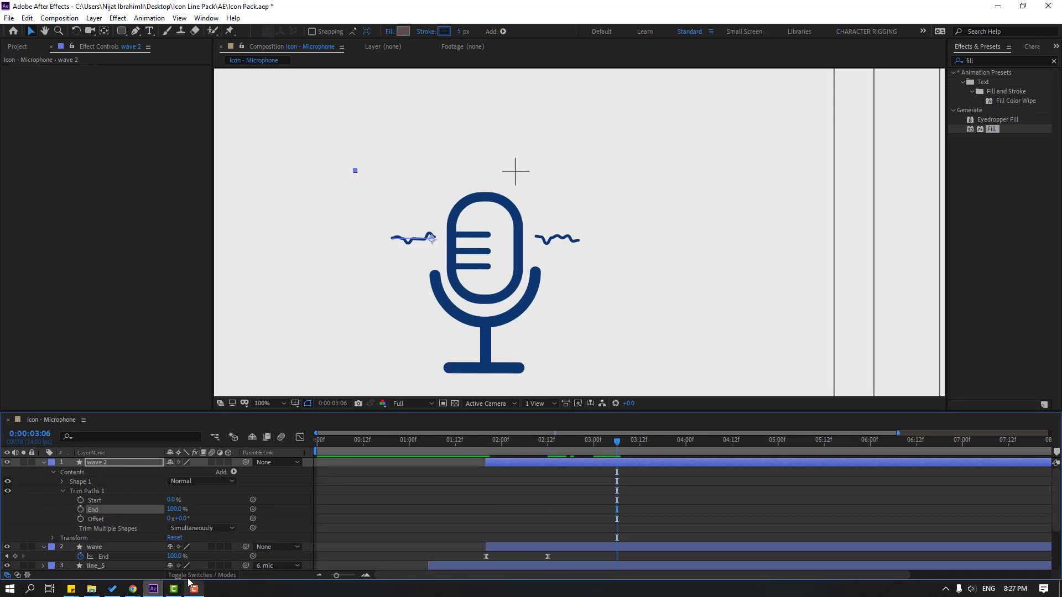
left_click_drag(171, 499, 178, 500)
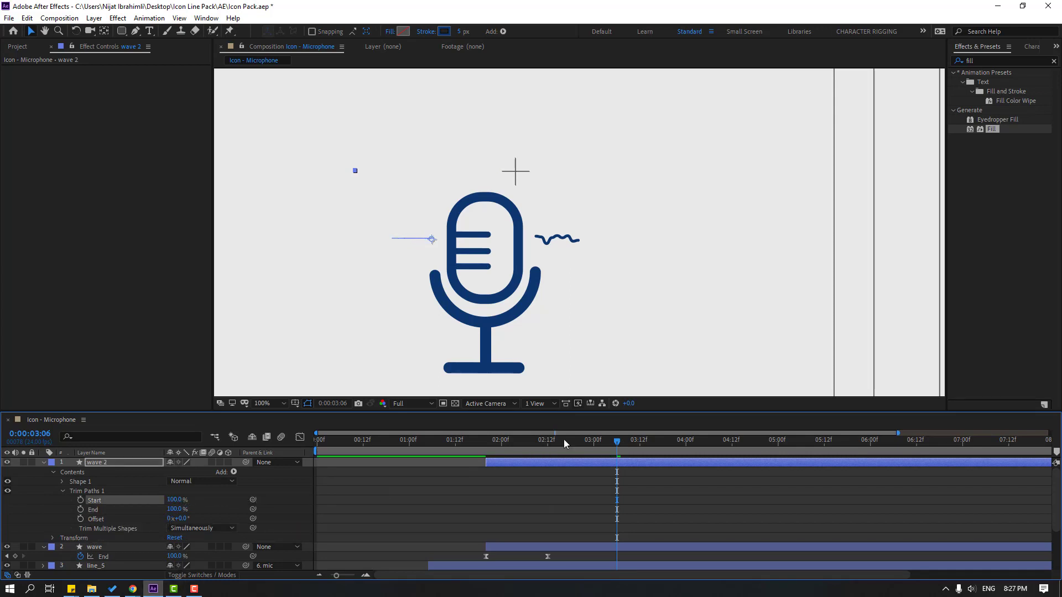
- Keyframe wave 2's trim Start at 100% at 0:00:01:20 and at 0% at 0:00:02:12
left_click_drag(555, 441, 487, 443)
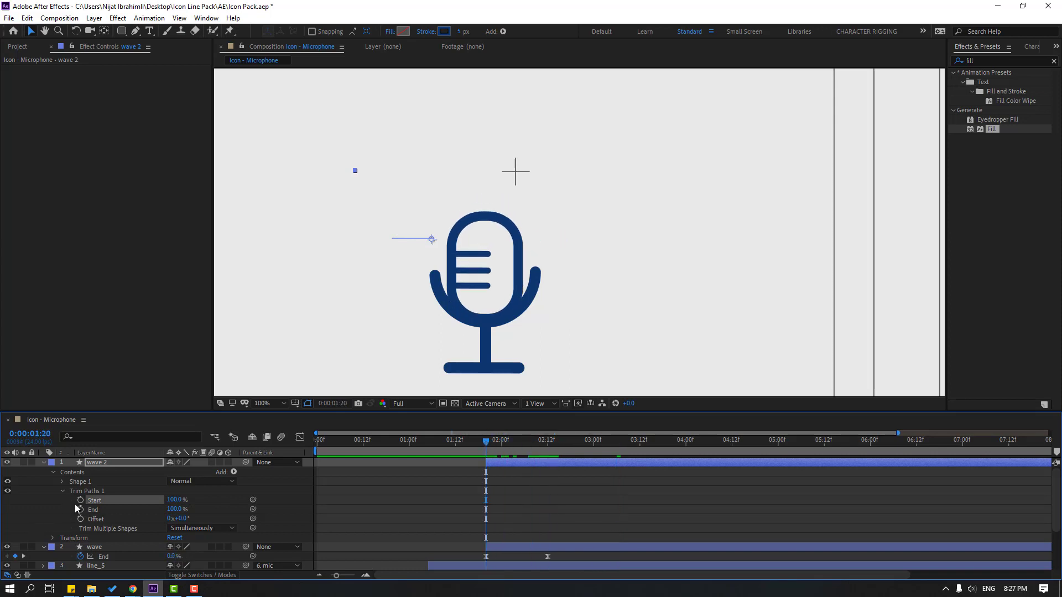
left_click(547, 449)
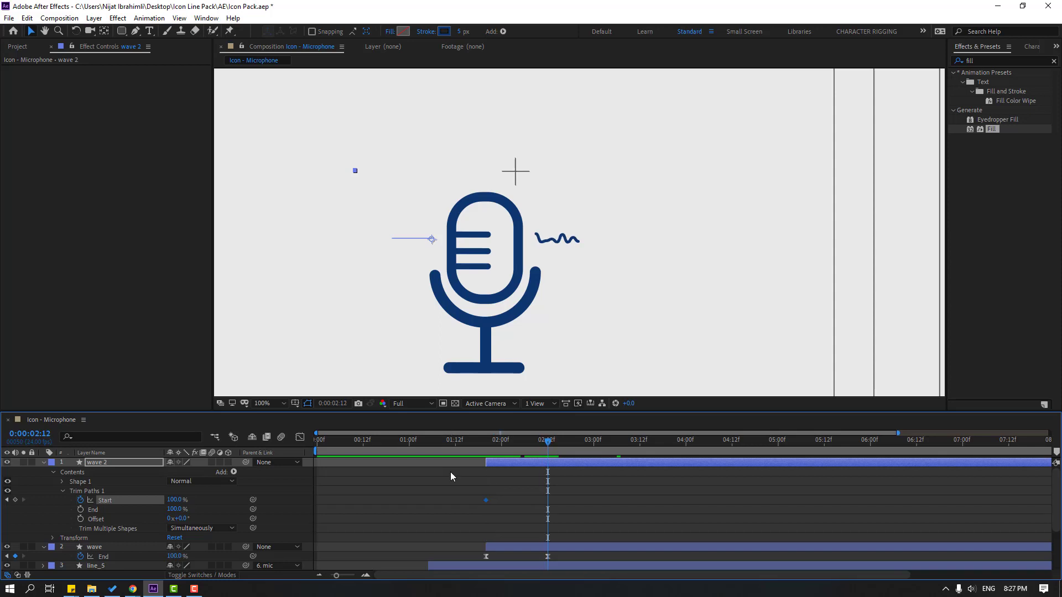
left_click(174, 500)
type("0")
key("Return")
- Apply Easy Ease to both of wave 2's Start keyframes and scrub through the wave's drawing motion
left_click_drag(567, 501, 479, 516)
right_click(486, 499)
mouse_move(553, 491)
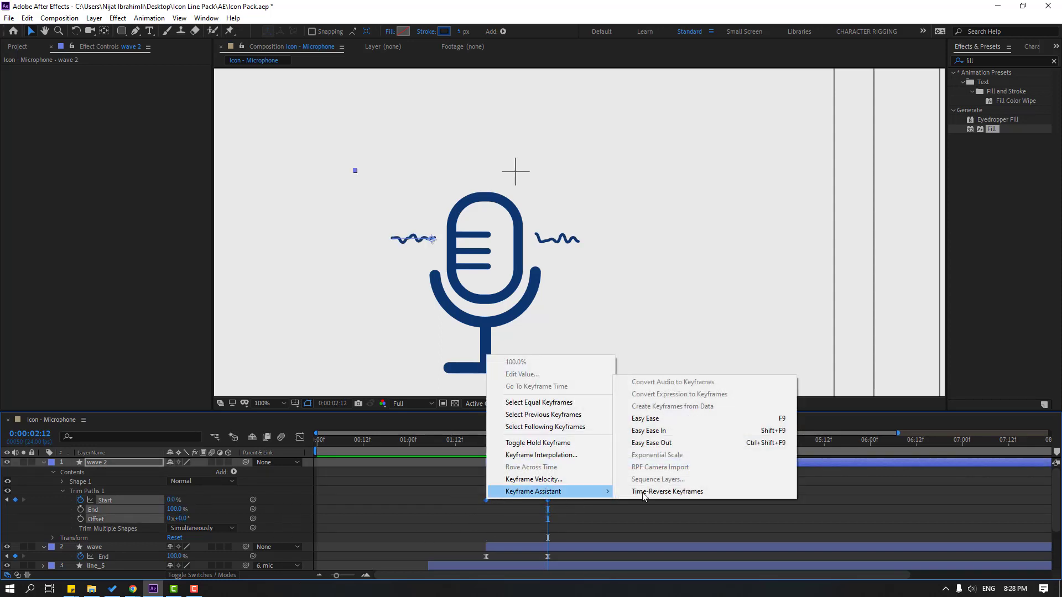
left_click(645, 418)
left_click_drag(440, 441, 609, 445)
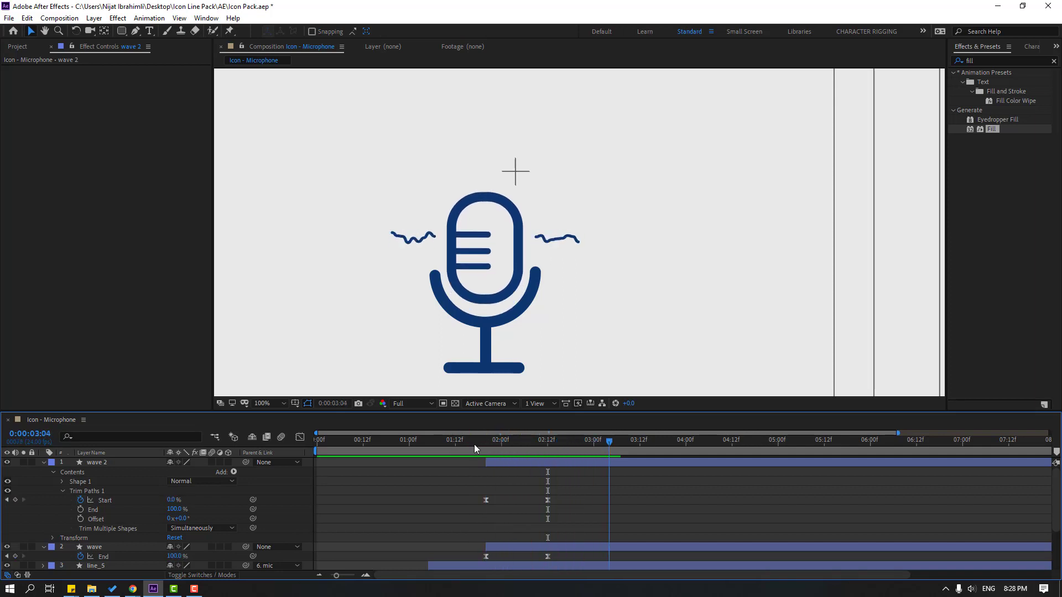
- Nudge both waves slightly inward and down beside the microphone head, and preview the whole icon
left_click(44, 463)
left_click(512, 463)
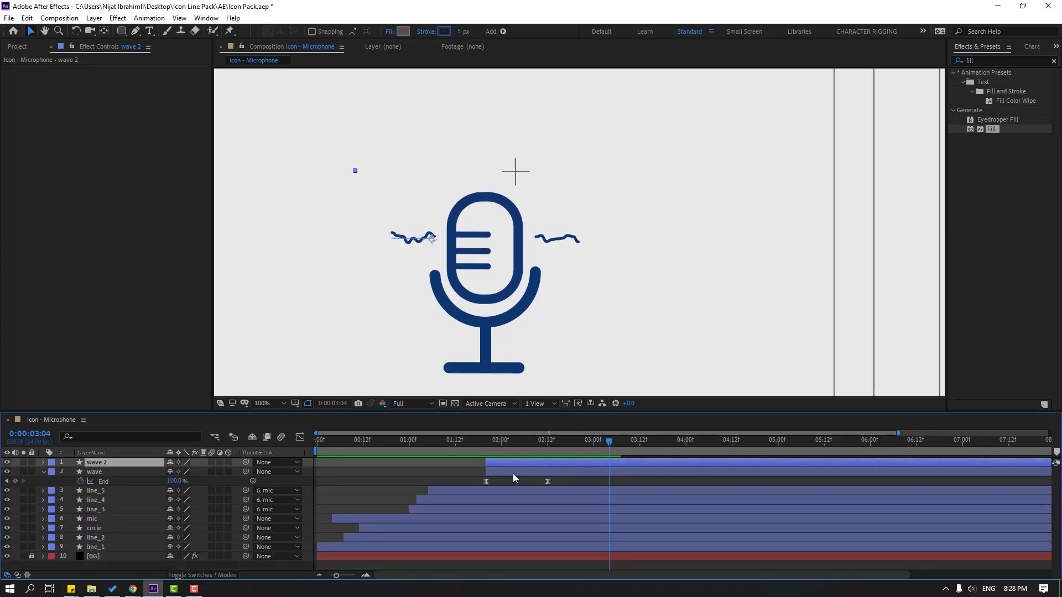
left_click(512, 471)
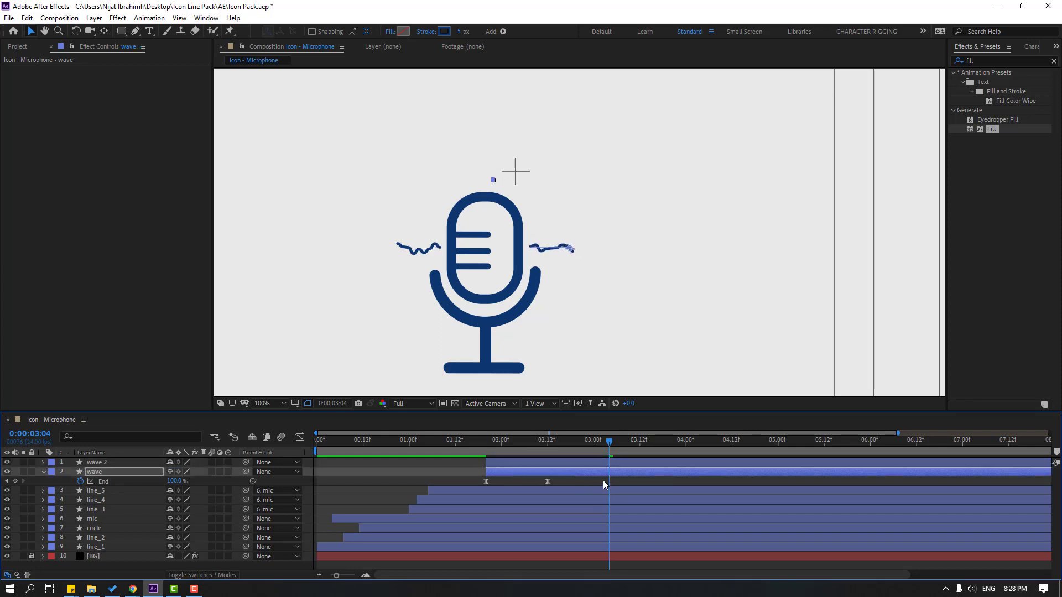
left_click(569, 356)
key("comma")
key("space")
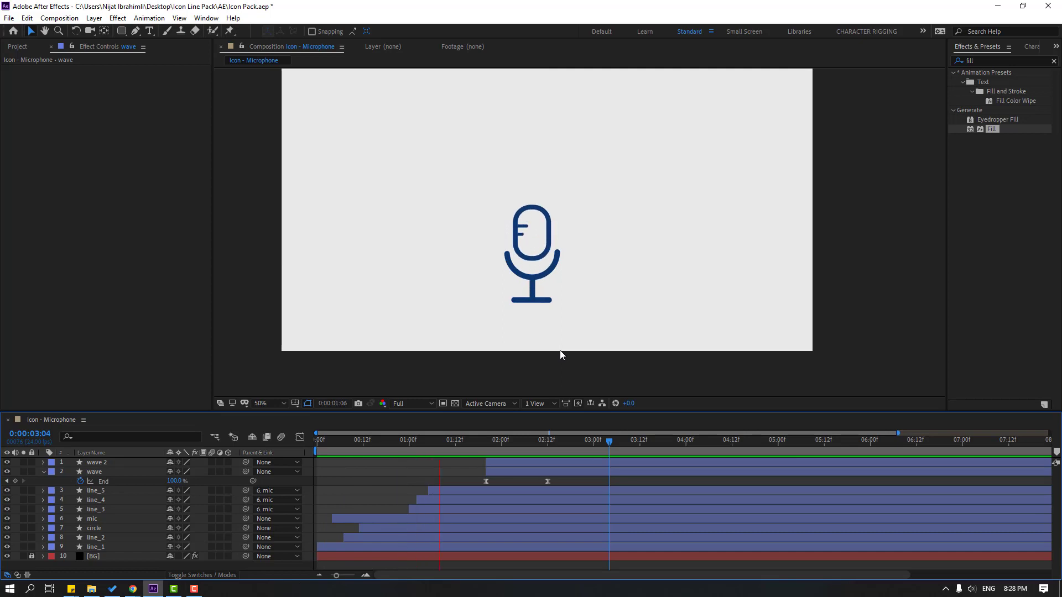